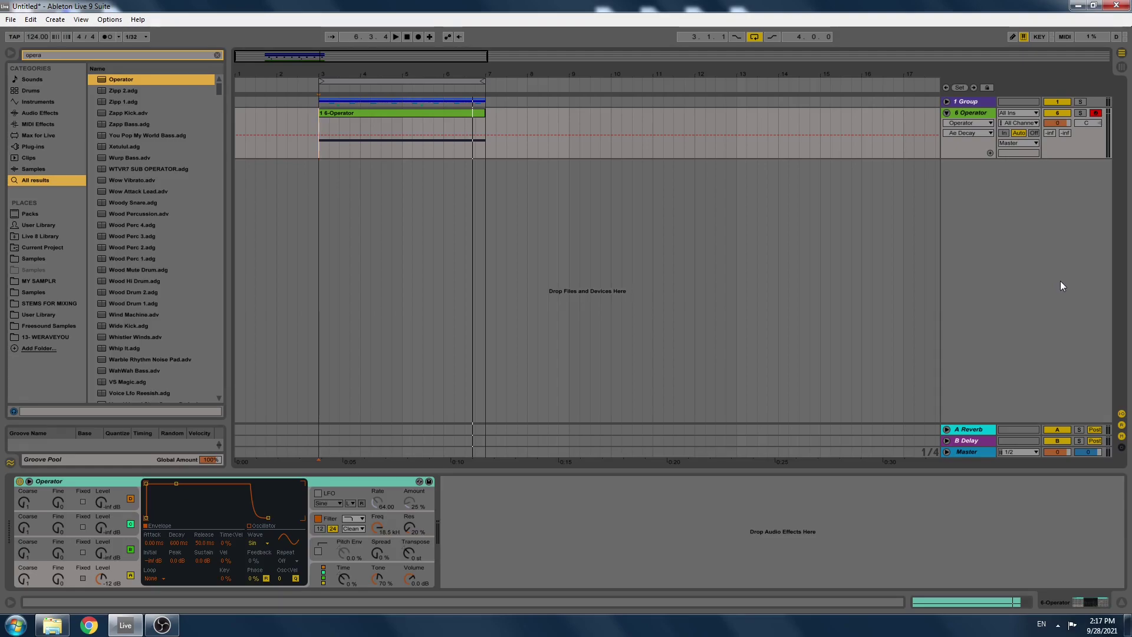
Solo the 1 Group track and listen to it briefly.
click(1081, 102)
key(space)
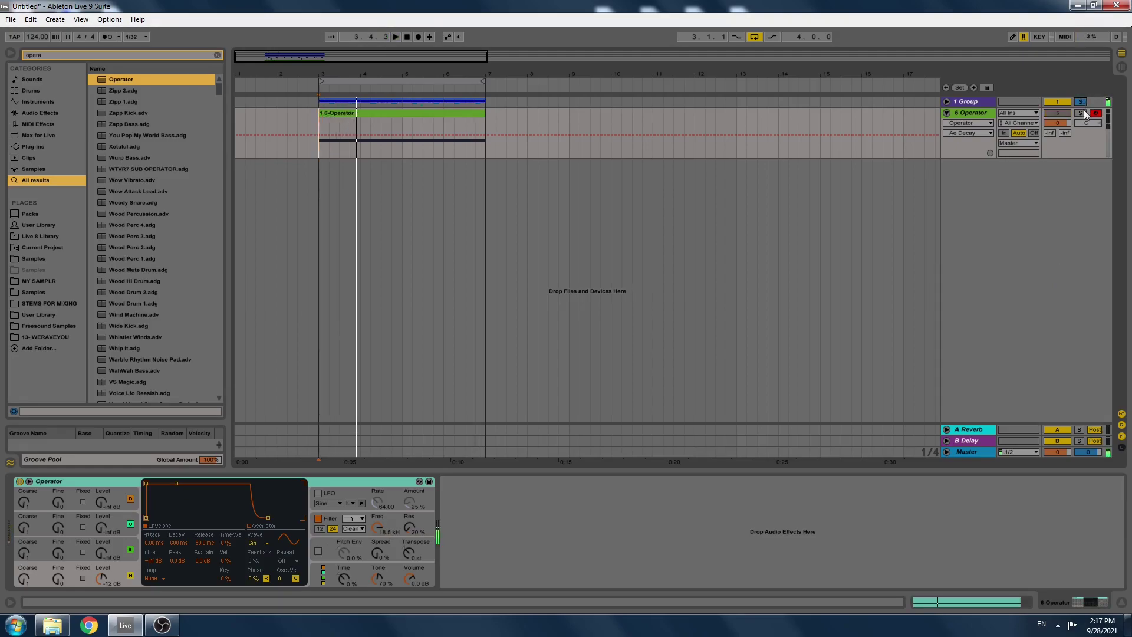
key(space)
Solo the 6 Operator track, examine its MIDI clip during playback, and return to the track's devices.
click(1081, 113)
double_click(422, 116)
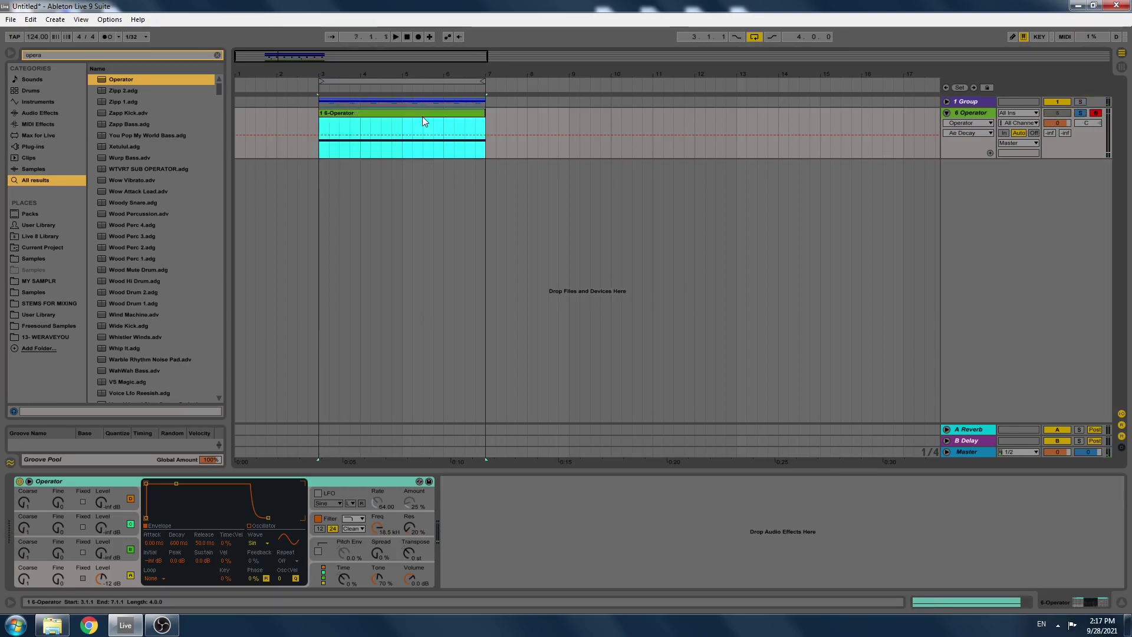
key(space)
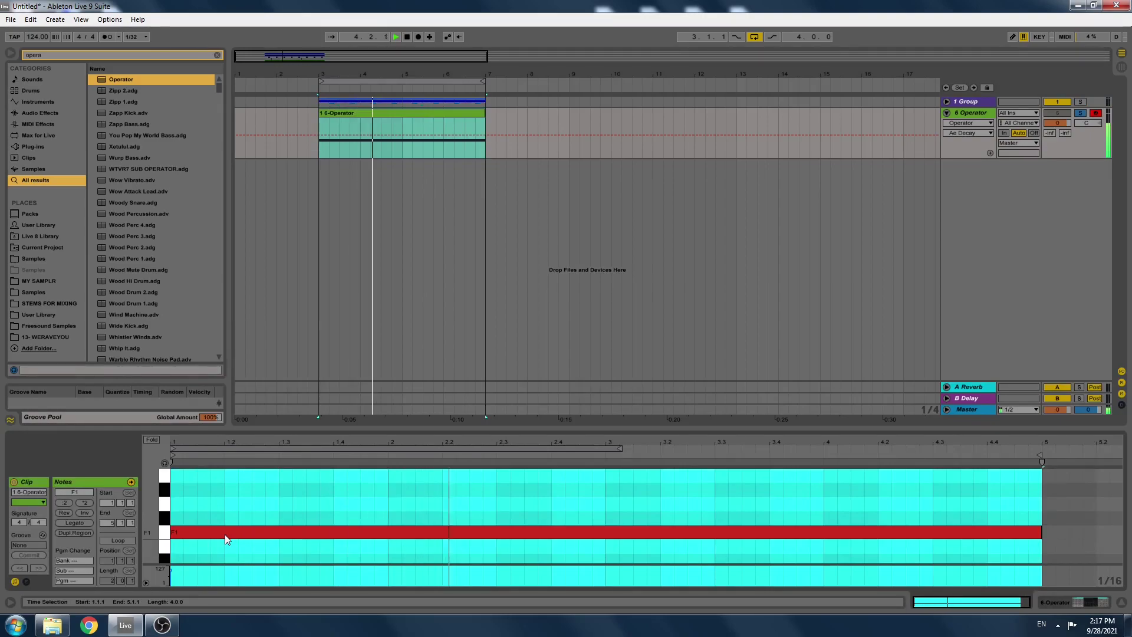
click(967, 114)
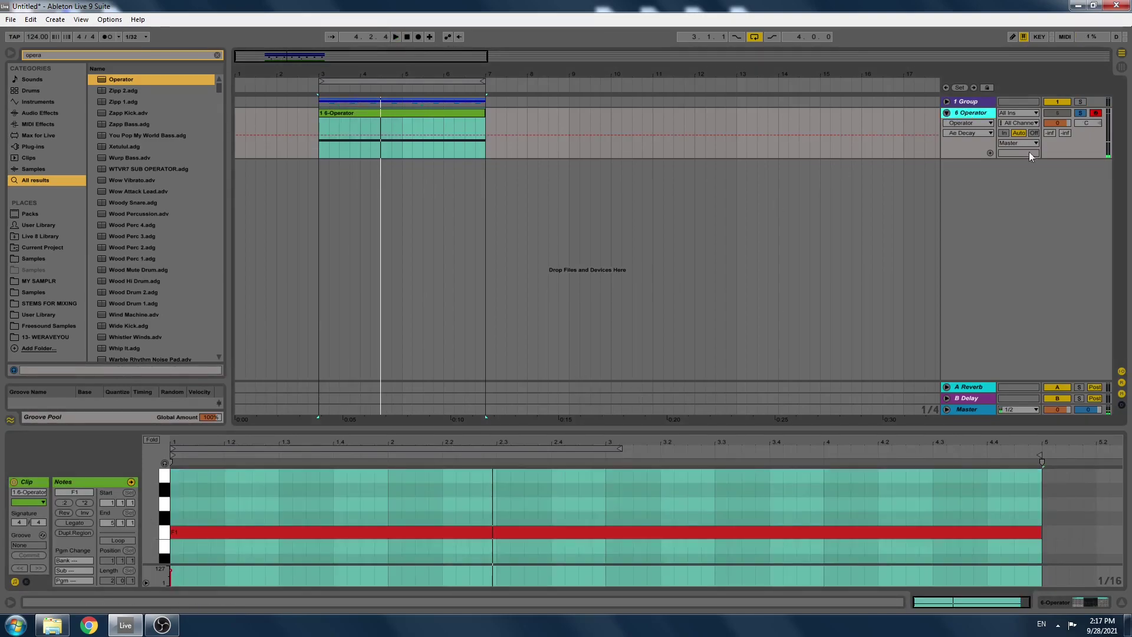
click(959, 116)
key(space)
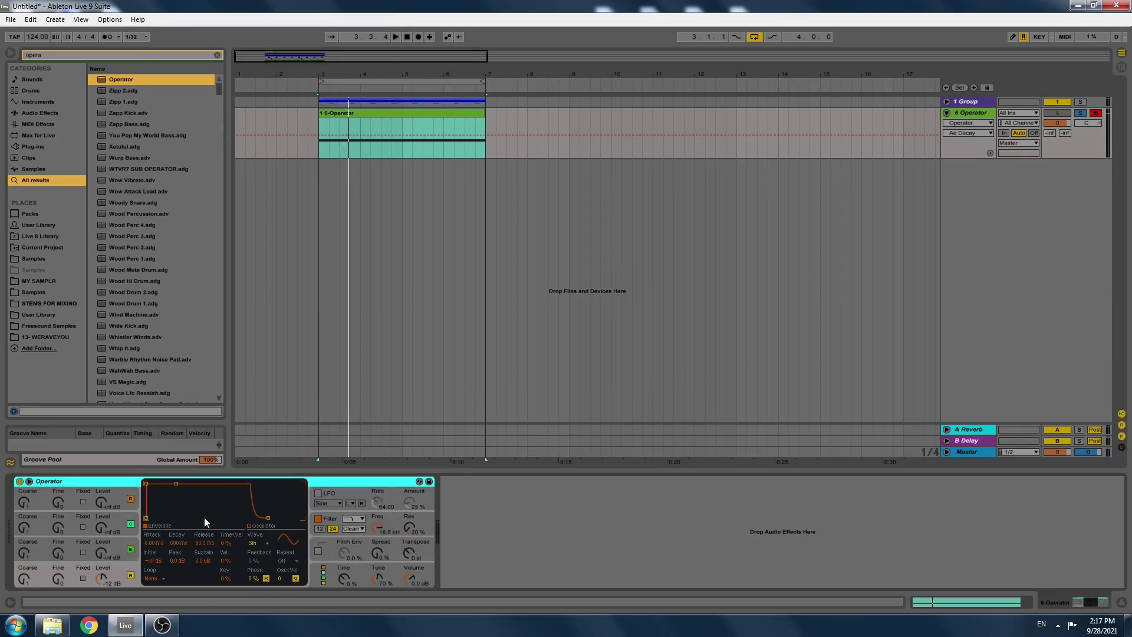
Find the Arpeggiator and add it to the 6 Operator track.
key(ctrl+f)
text(arp)
key(Return)
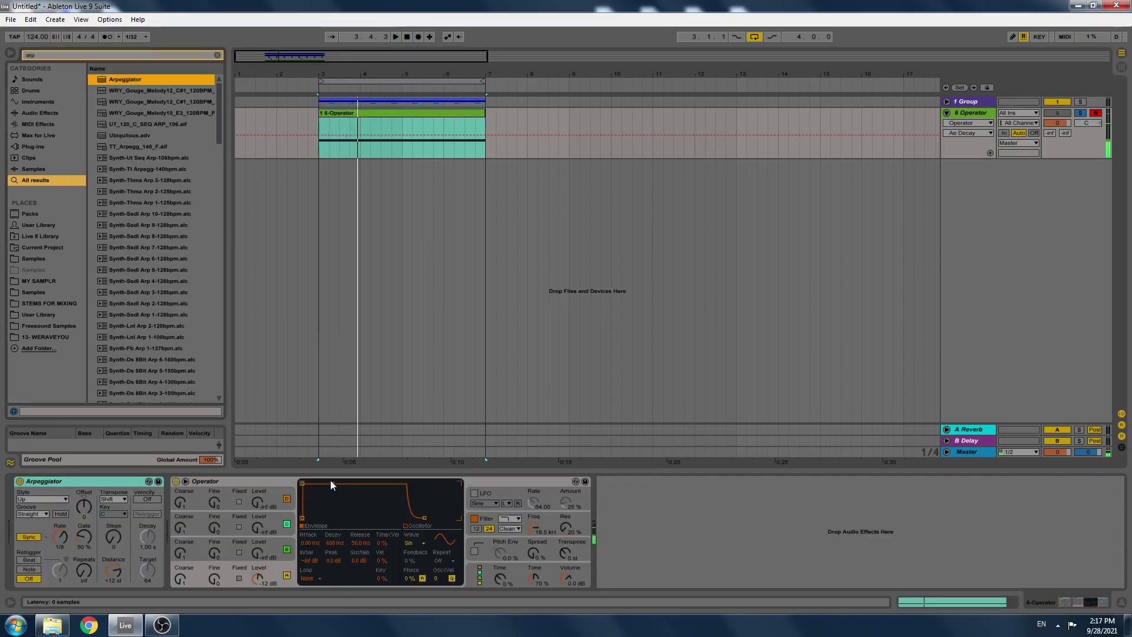
Shape Operator's envelope during playback with an attack of about 4 ms, a decay of about 459 ms and no sustain.
key(space)
drag(332, 483, 311, 528)
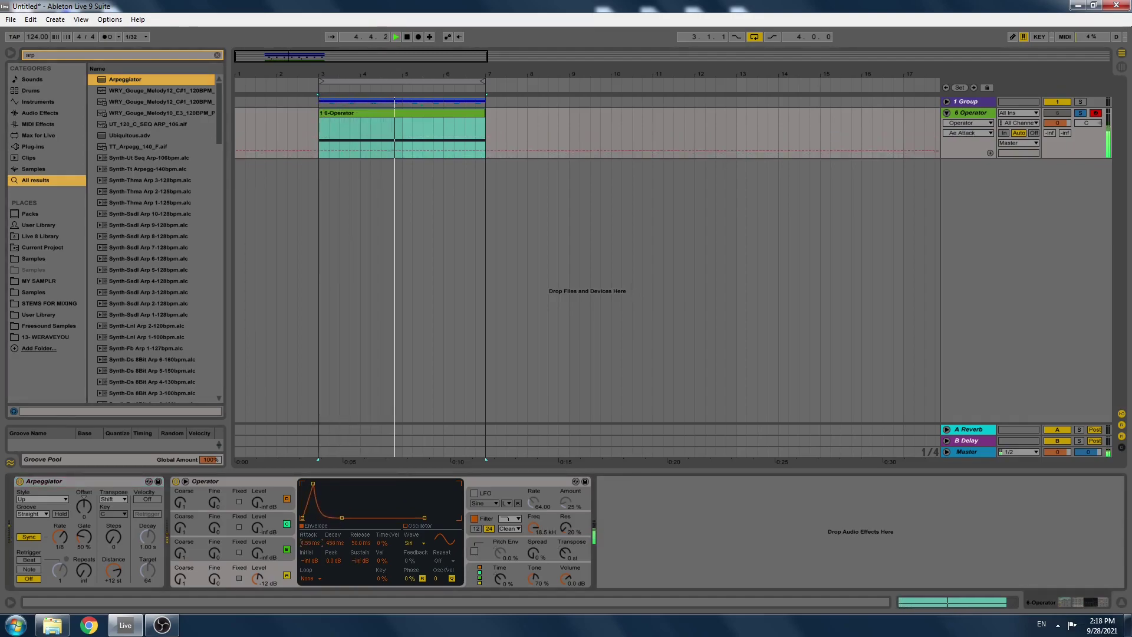
drag(311, 483, 318, 484)
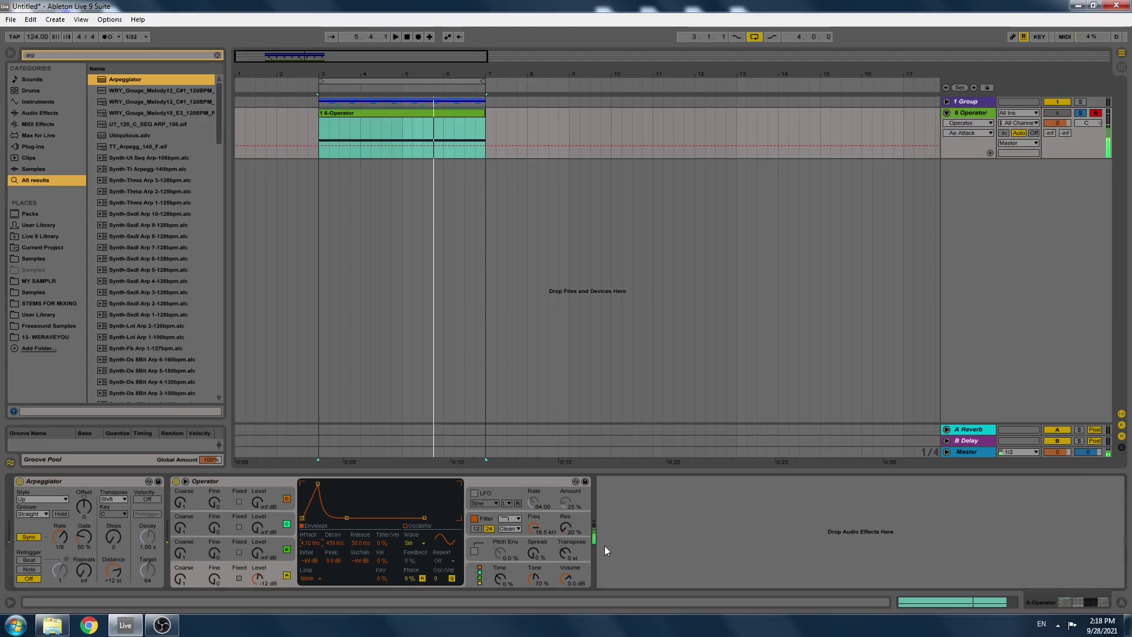
Add EQ Eight to the 6 Operator track and move its low cut to about 68 Hz.
key(ctrl+f)
text(eq)
double_click(118, 90)
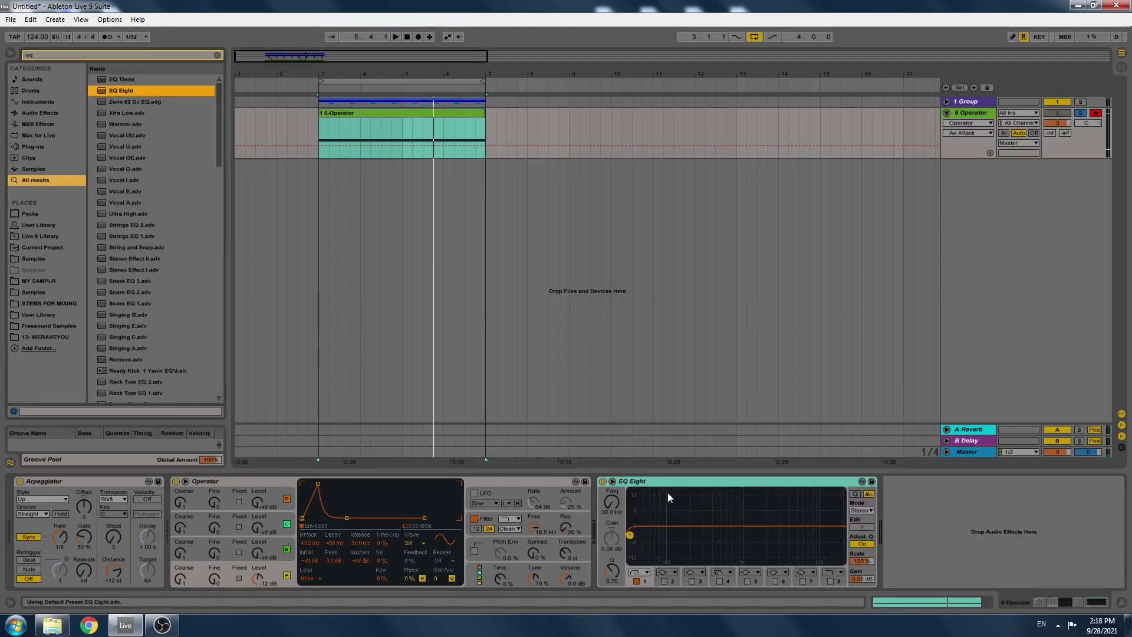
key(space)
drag(630, 535, 656, 535)
key(space)
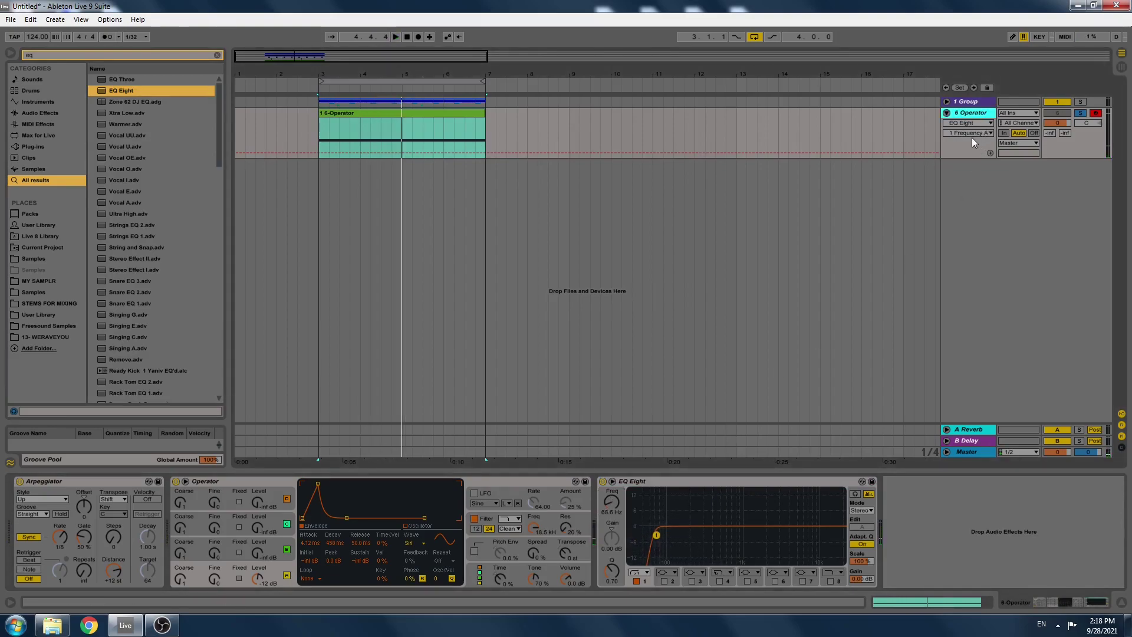
Duplicate the 6 Operator track and replace Operator with Analog on the copy.
key(ctrl+d)
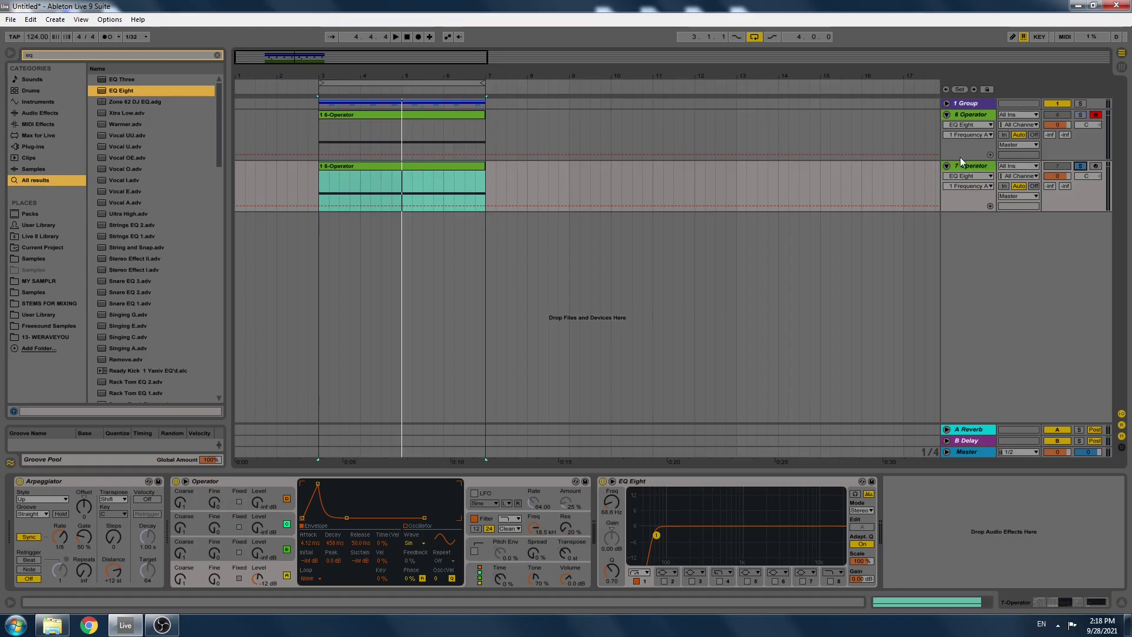
key(space)
key(ctrl+f)
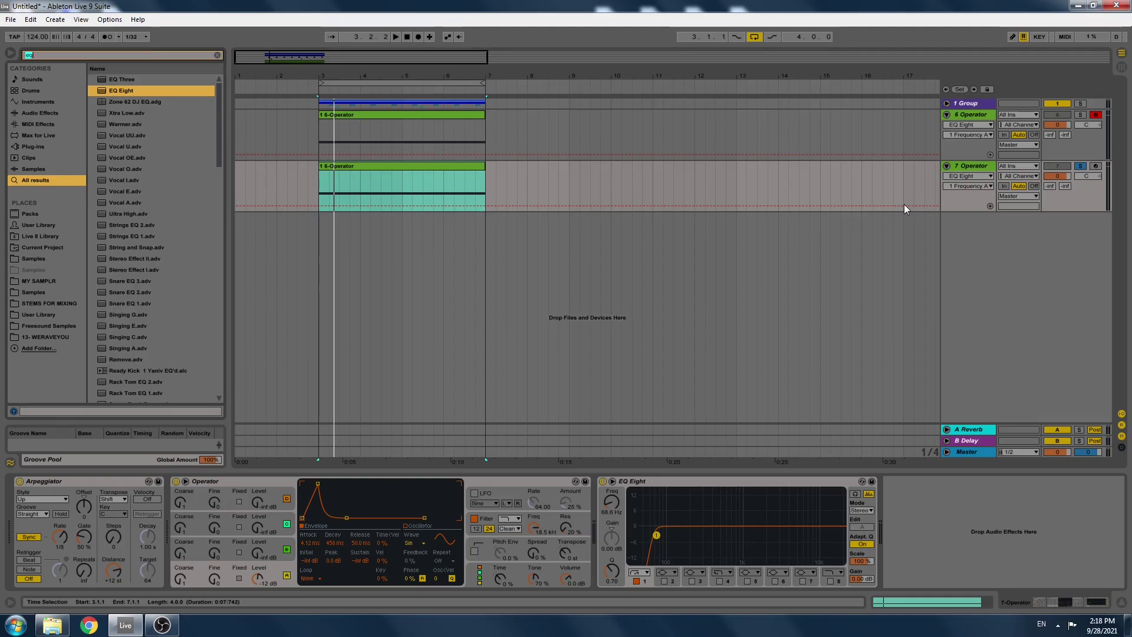
text(analog)
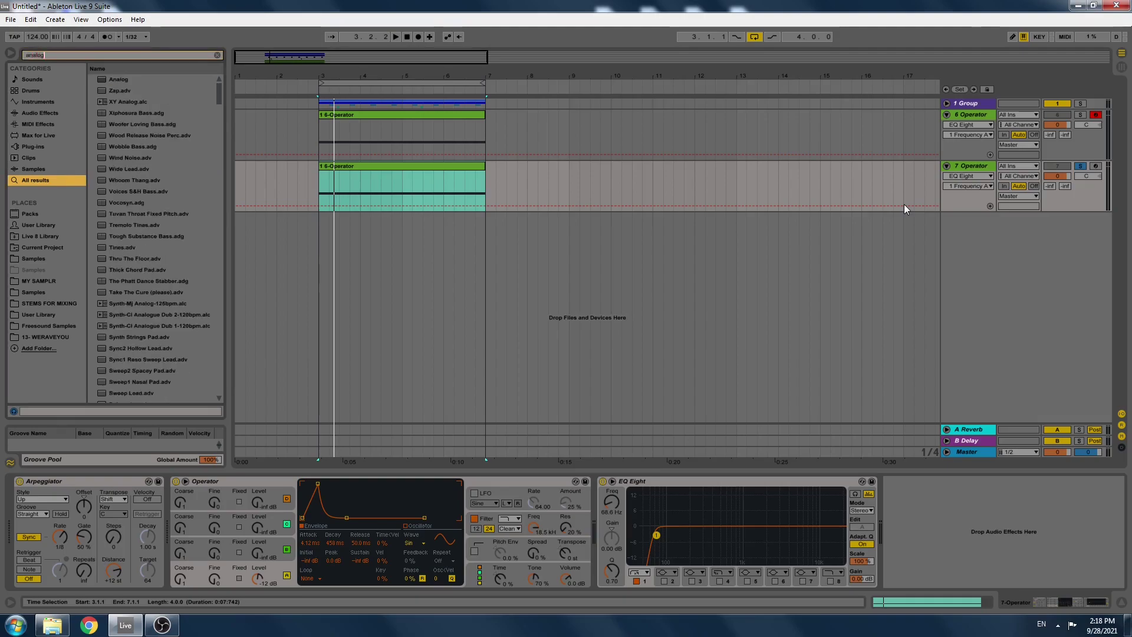
key(Return)
Set the octave of Analog's Oscillator 1 to 1 while listening to the track.
key(space)
click(253, 502)
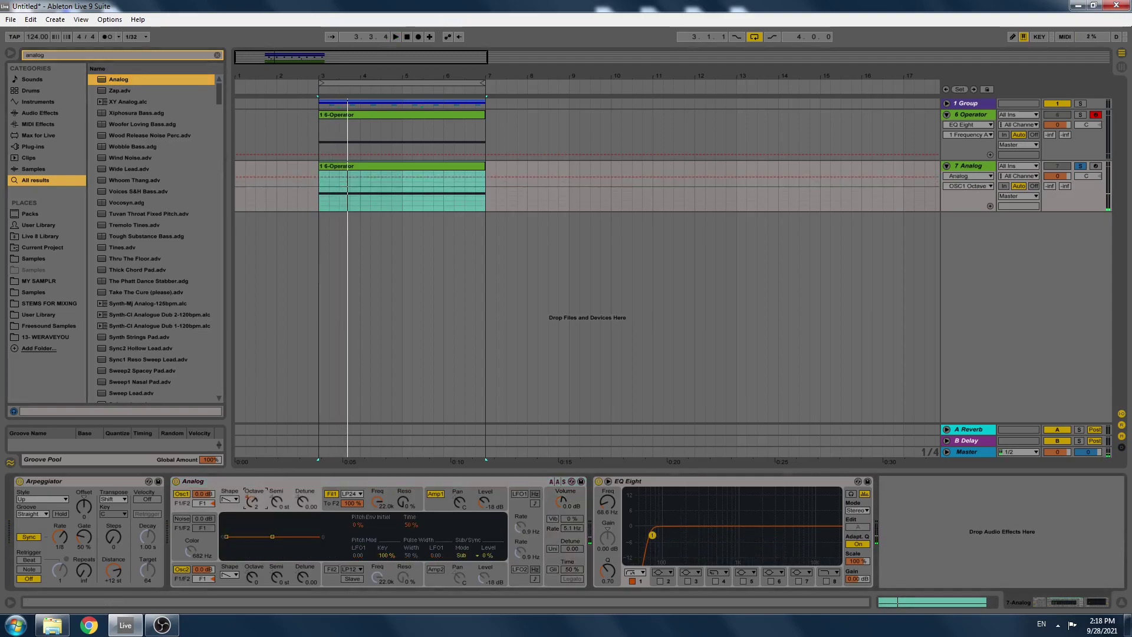
drag(254, 504, 254, 504)
key(space)
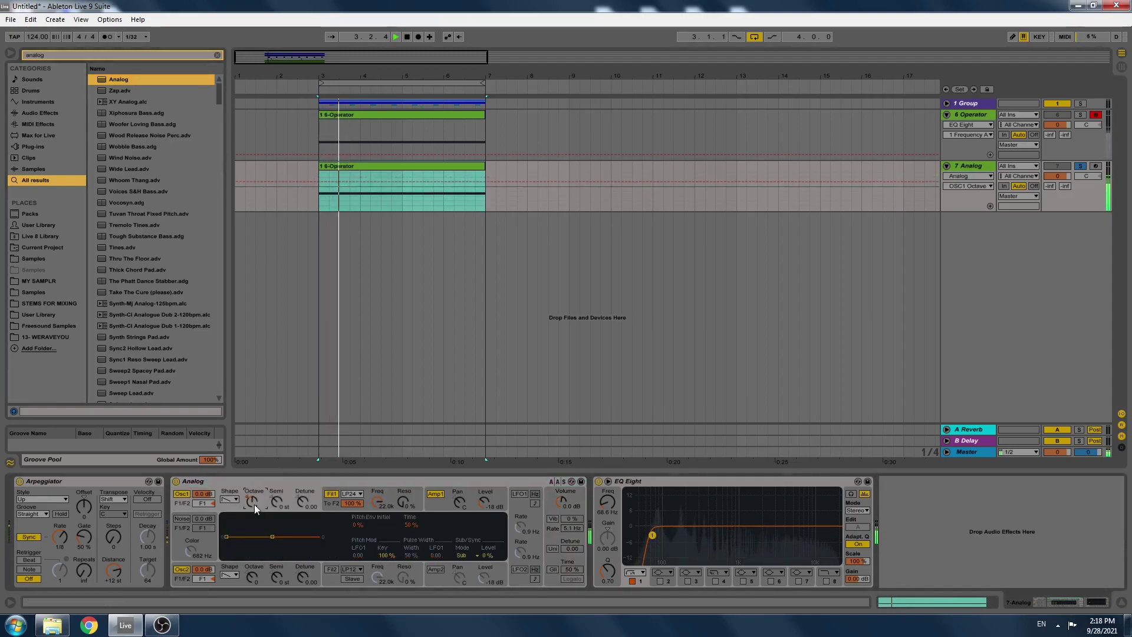
key(space)
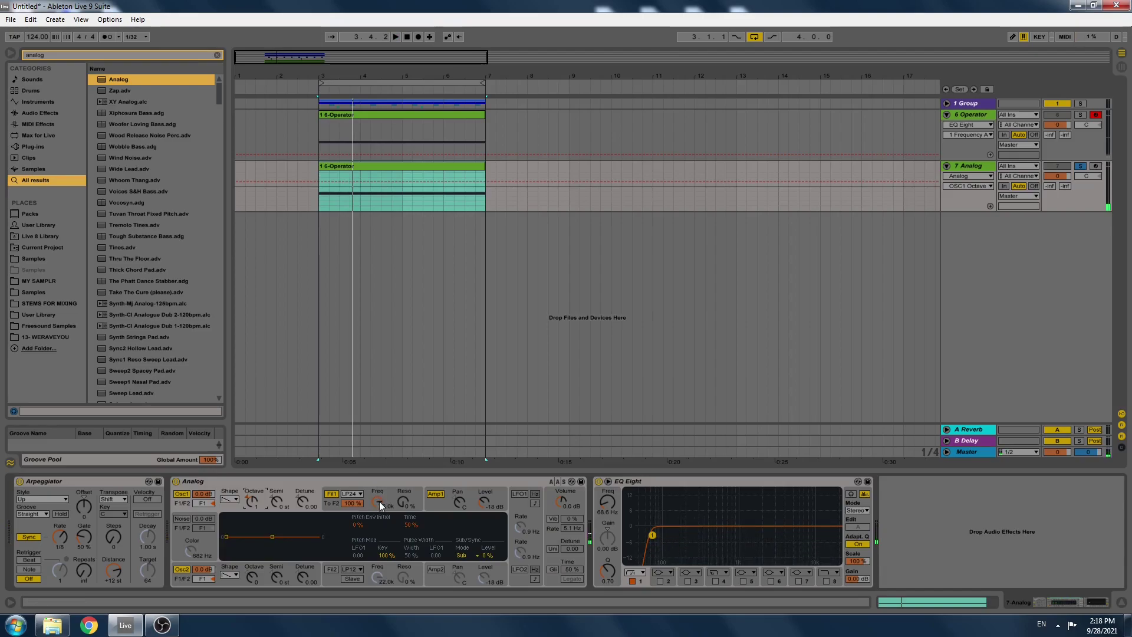
Lower Analog's Filter 1 frequency to 443 Hz and give its envelope a decay of about 227 ms with almost no sustain.
key(space)
drag(379, 501, 380, 501)
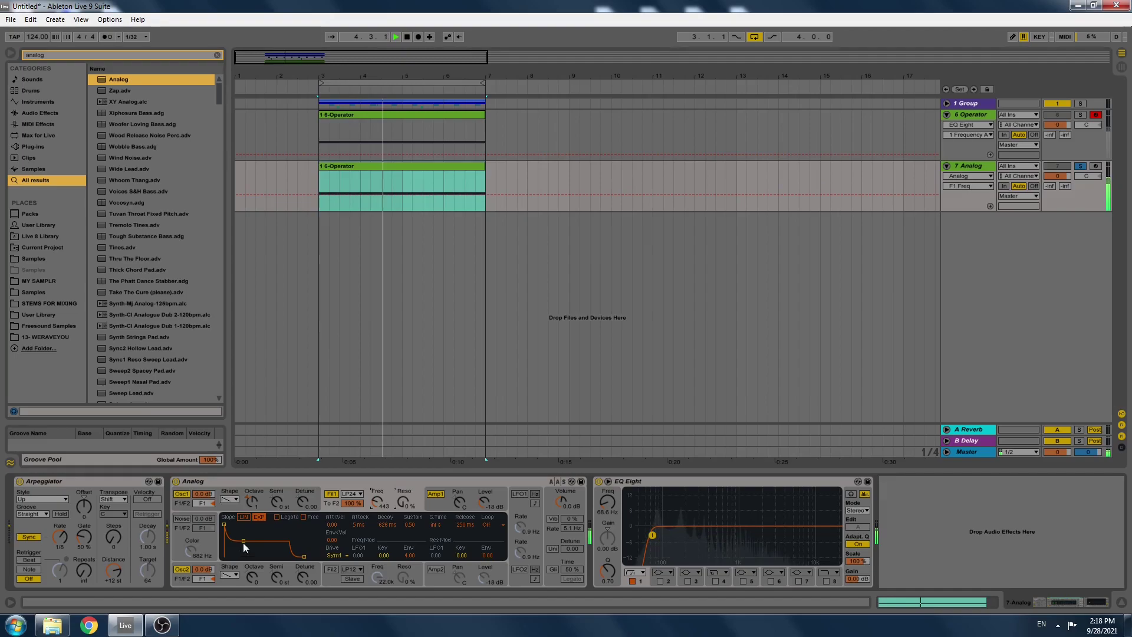
drag(246, 539, 245, 556)
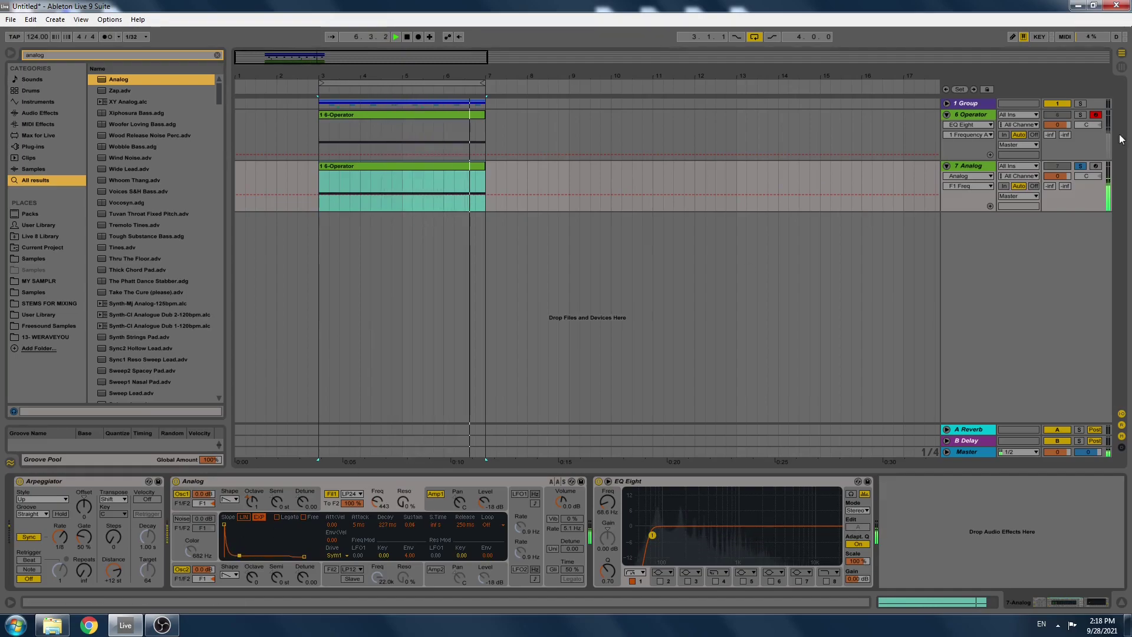
key(space)
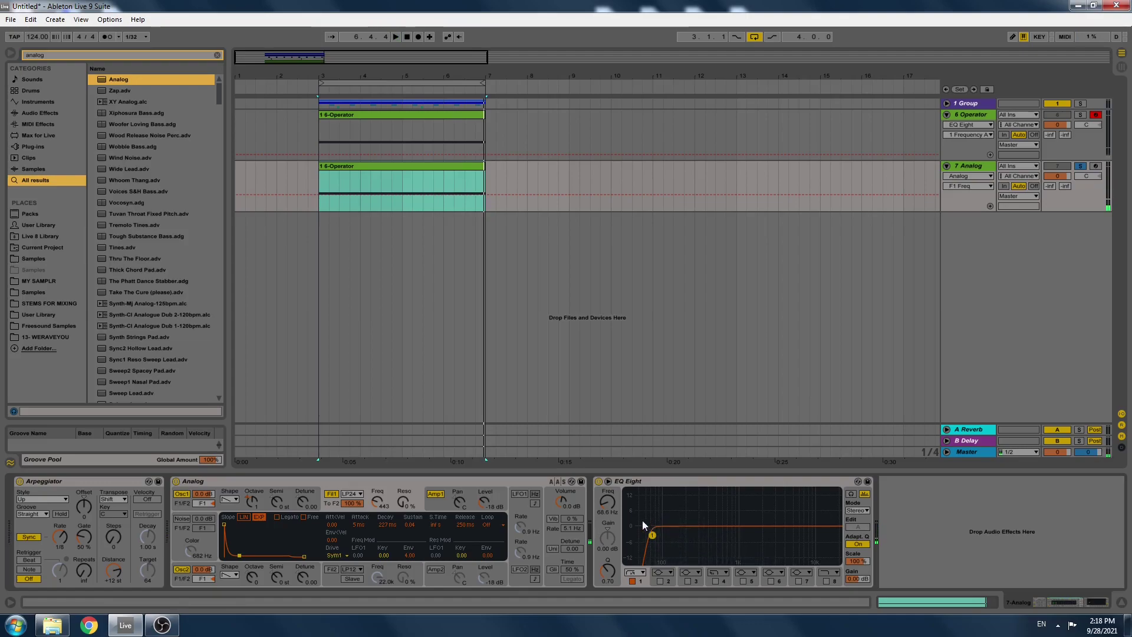
Check the 7 Analog track's spectrum in the enlarged EQ Eight display and raise the low cut to about 179 Hz.
double_click(661, 510)
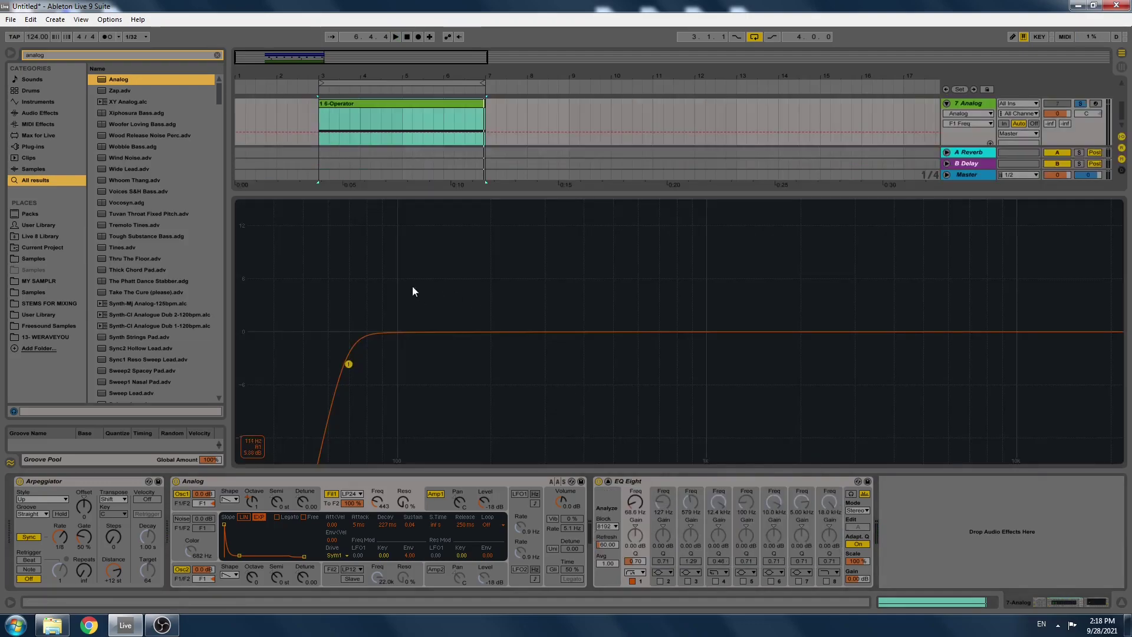
key(space)
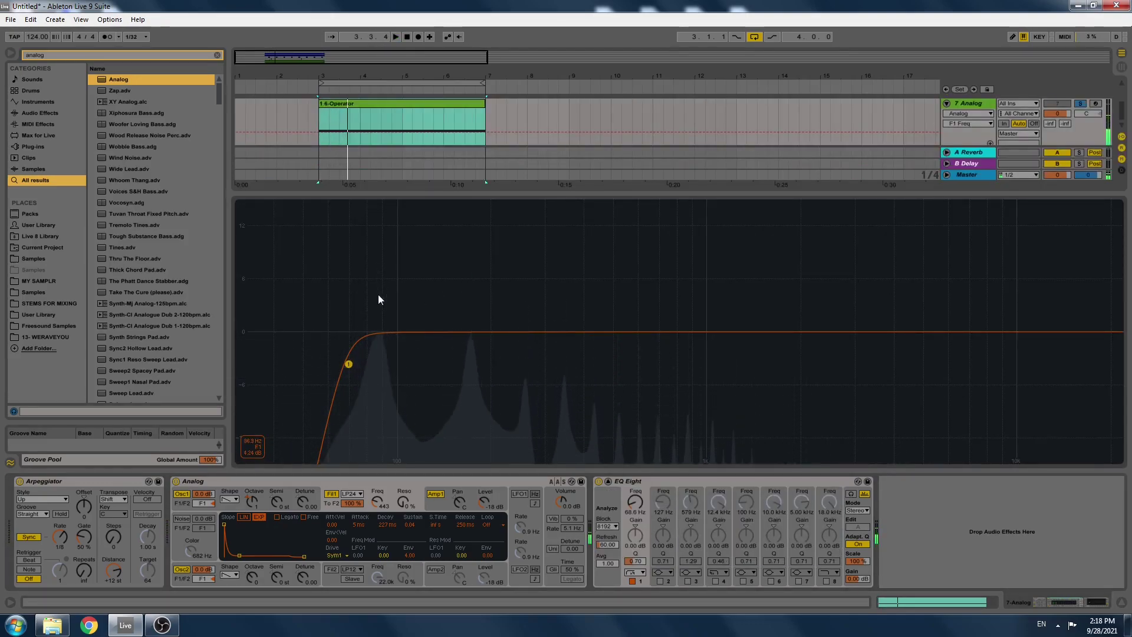
double_click(422, 294)
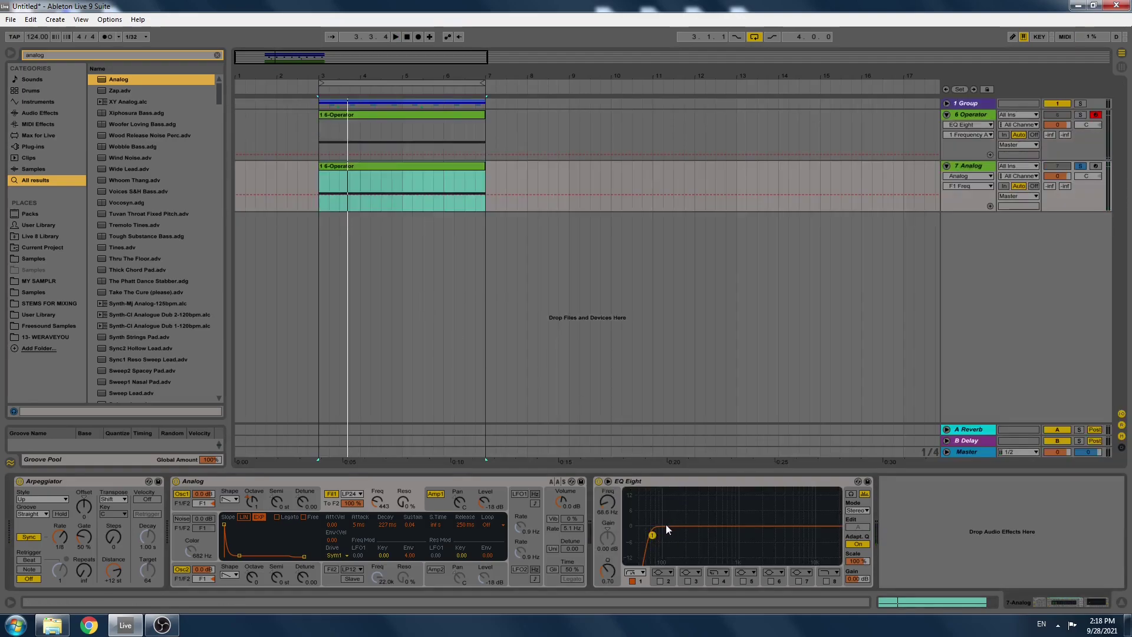
key(space)
drag(610, 503, 610, 478)
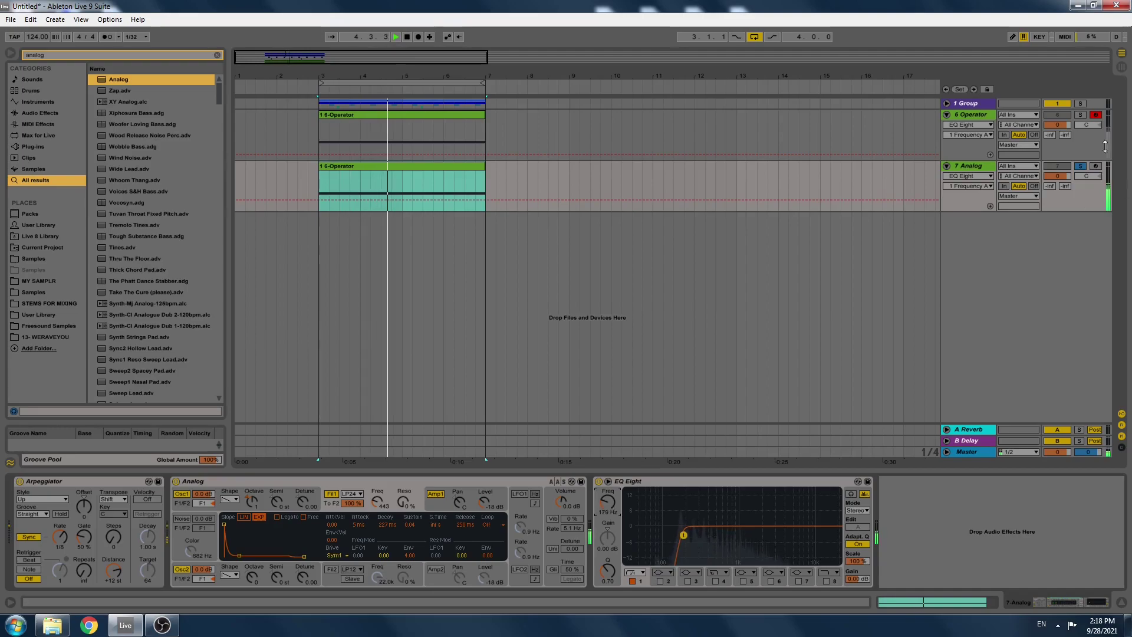
Duplicate the 7 Analog track and delete EQ Eight from the copy.
click(976, 115)
click(976, 168)
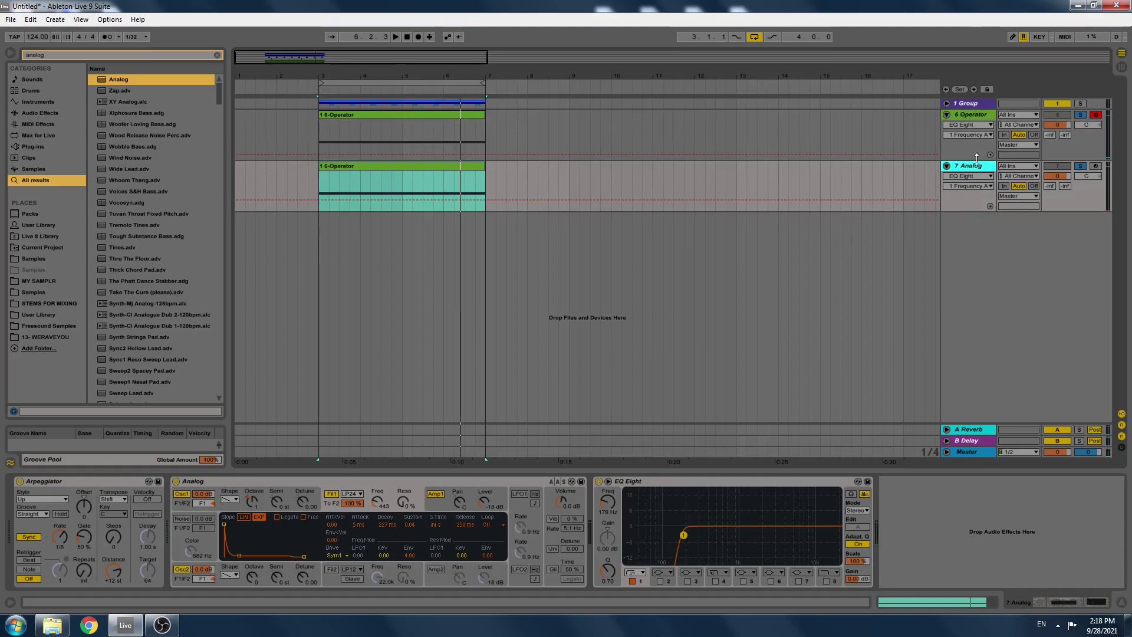
key(ctrl+d)
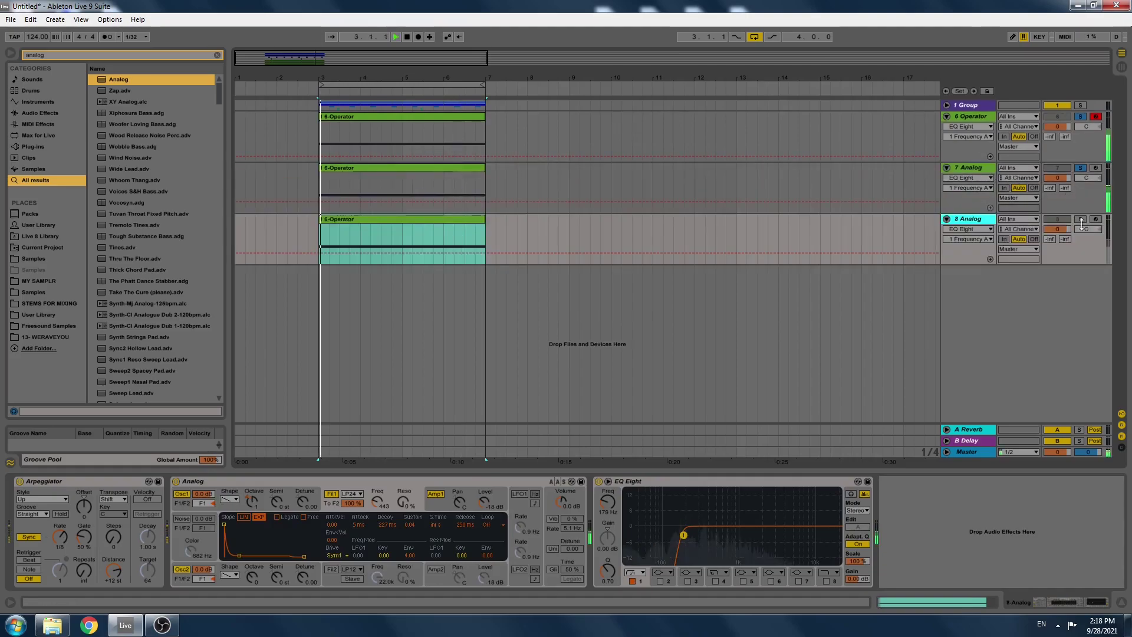
click(678, 482)
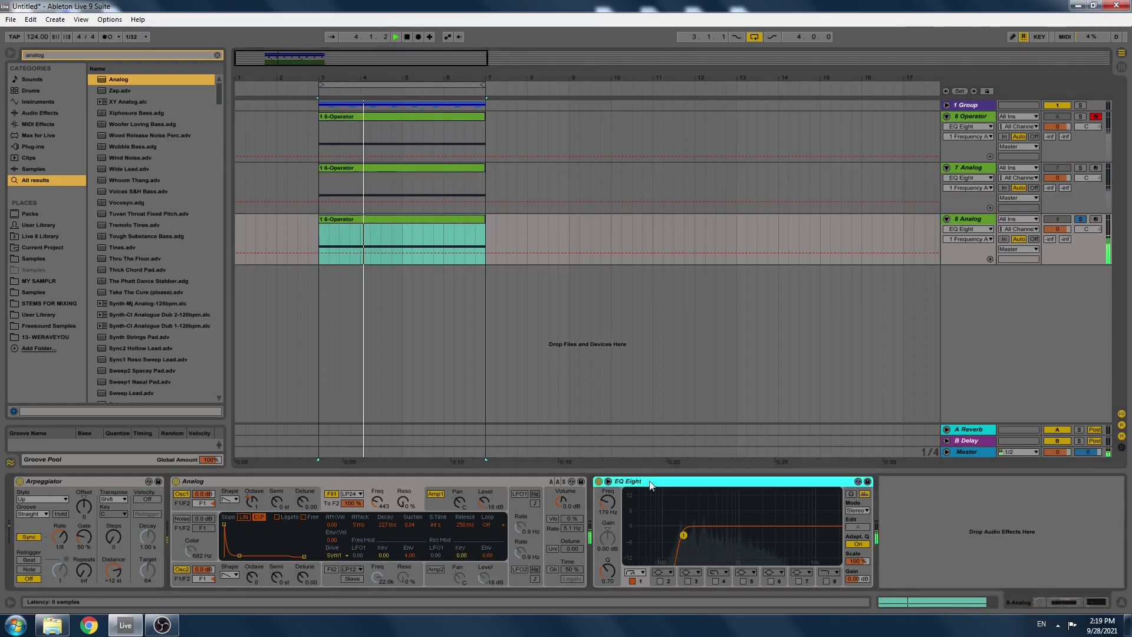
key(Delete)
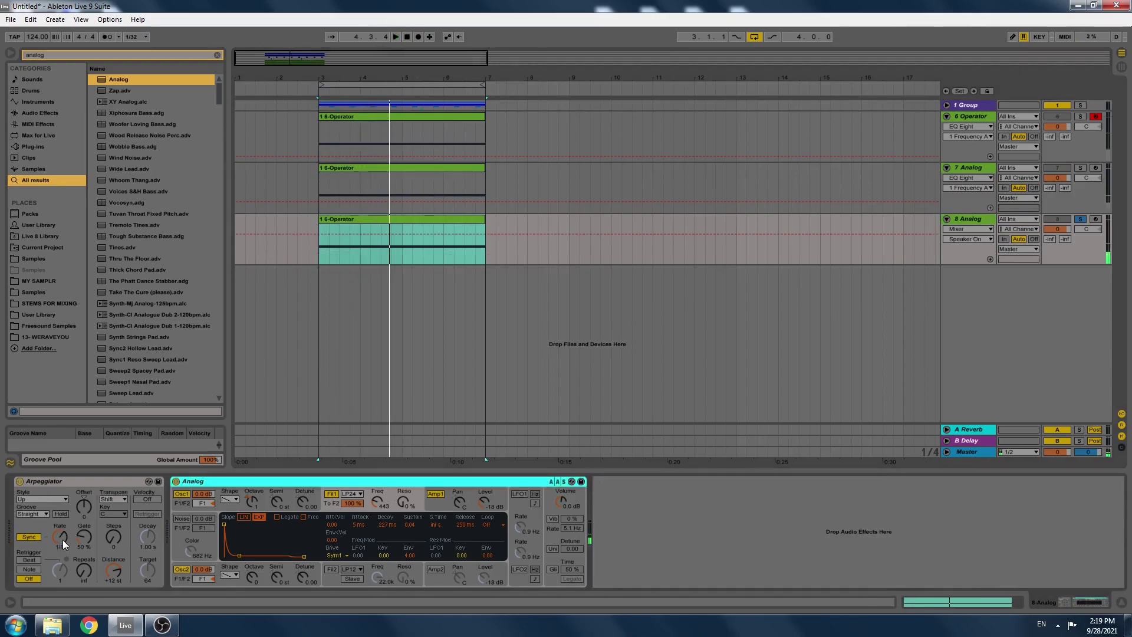
Set the Arpeggiator rate on the 8 Analog track to 1/16 and play it back.
click(63, 540)
drag(63, 540, 63, 548)
key(space)
Set Analog's Filter 1 to about 139 Hz with about 16% resonance, and try adjusting Oscillator 2's octave.
drag(374, 502, 391, 497)
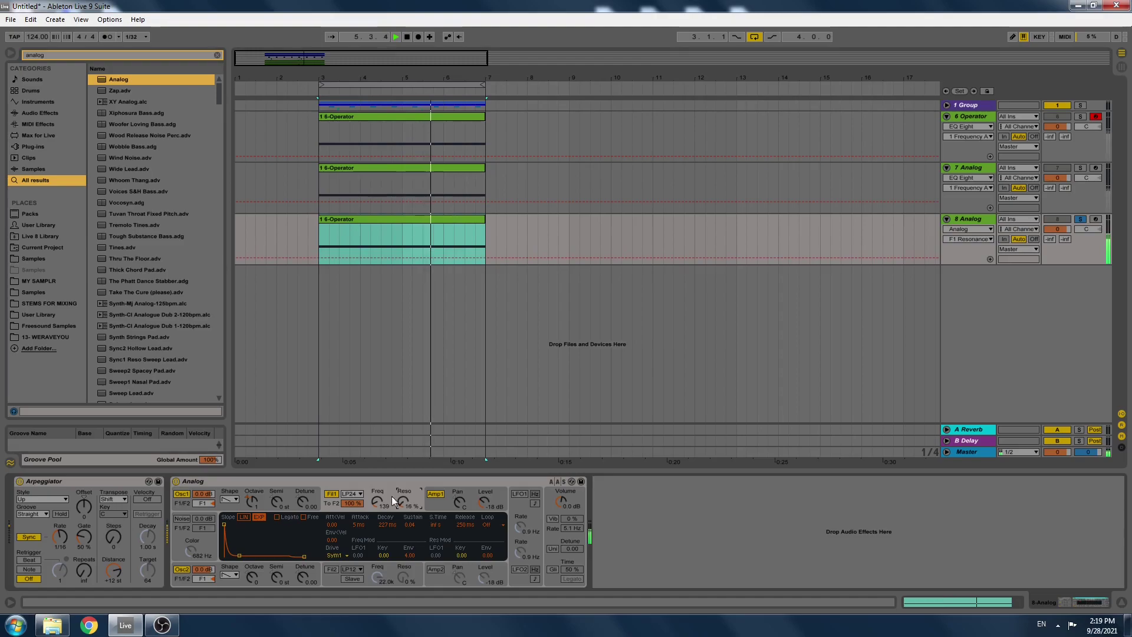
mouse_move(252, 578)
mouse_down()
mouse_move(252, 566)
mouse_move(252, 584)
mouse_up()
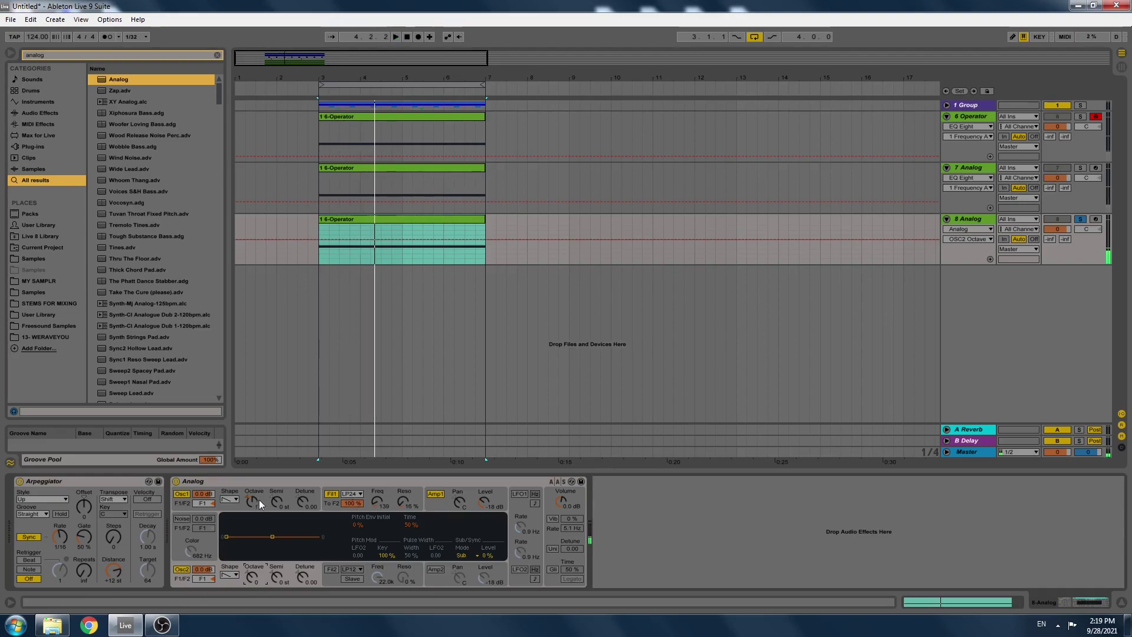
key(space)
Add EQ Eight to the 8 Analog track with a low cut at about 315 Hz.
click(1081, 117)
key(ctrl+f)
text(eq)
drag(116, 94, 601, 461)
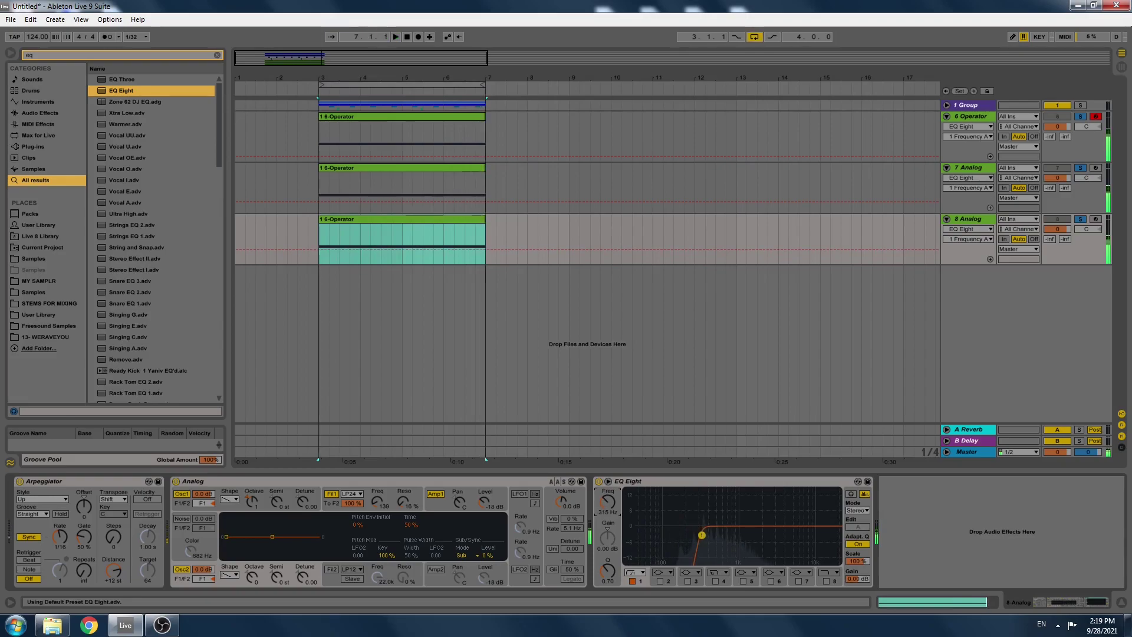
Solo the 8 Analog track, raise Filter 1's frequency to about 675 Hz and shorten the filter envelope's decay.
click(1079, 220)
key(space)
drag(377, 502, 378, 469)
drag(387, 525, 387, 535)
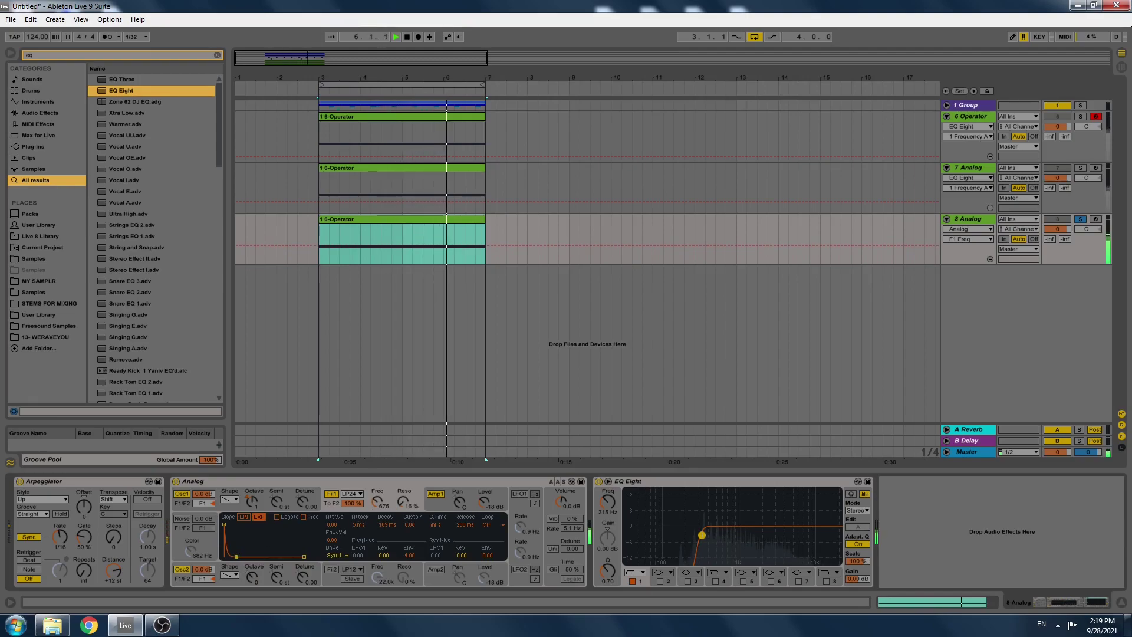
Give Amp 1's envelope a decay of about 94 ms with no sustain, and solo the 7 Analog and 6 Operator tracks alongside.
click(436, 500)
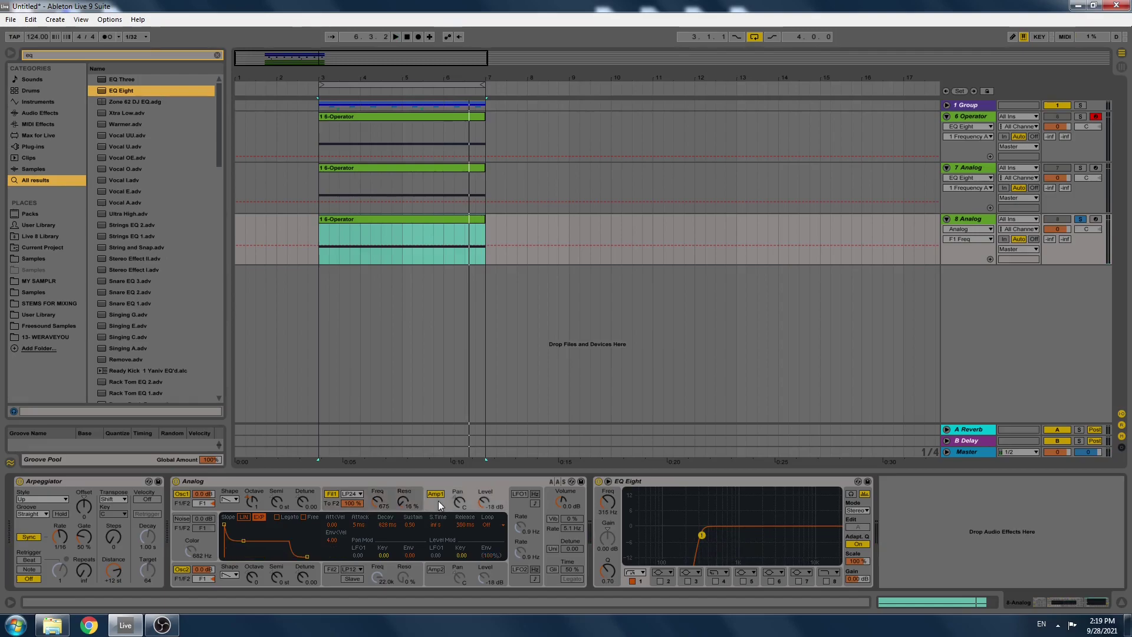
drag(243, 543, 236, 556)
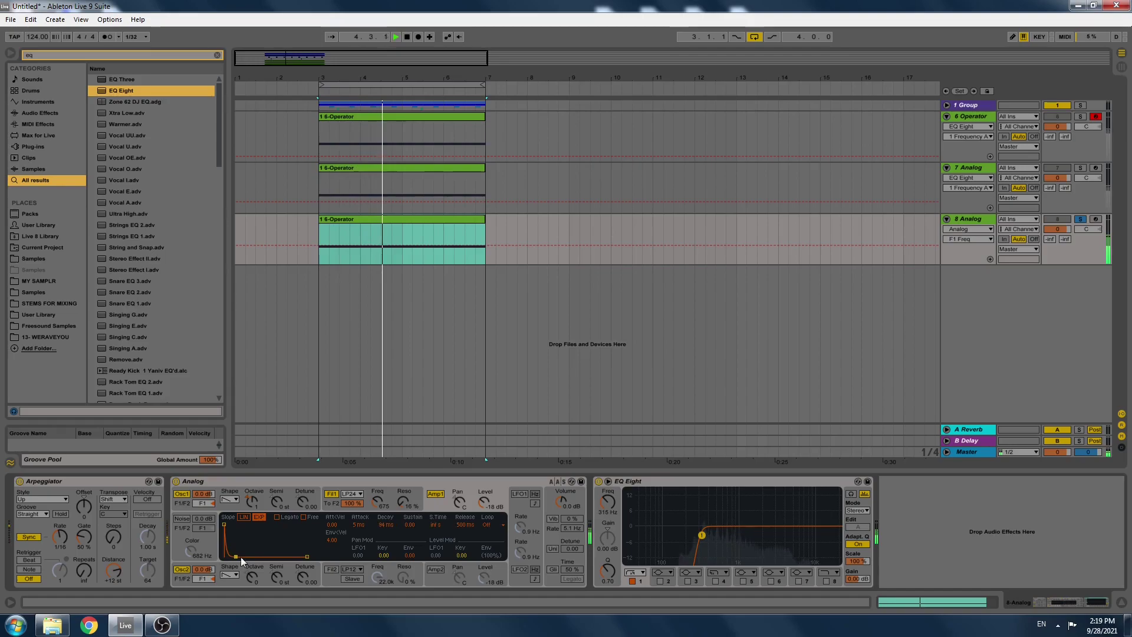
click(1082, 167)
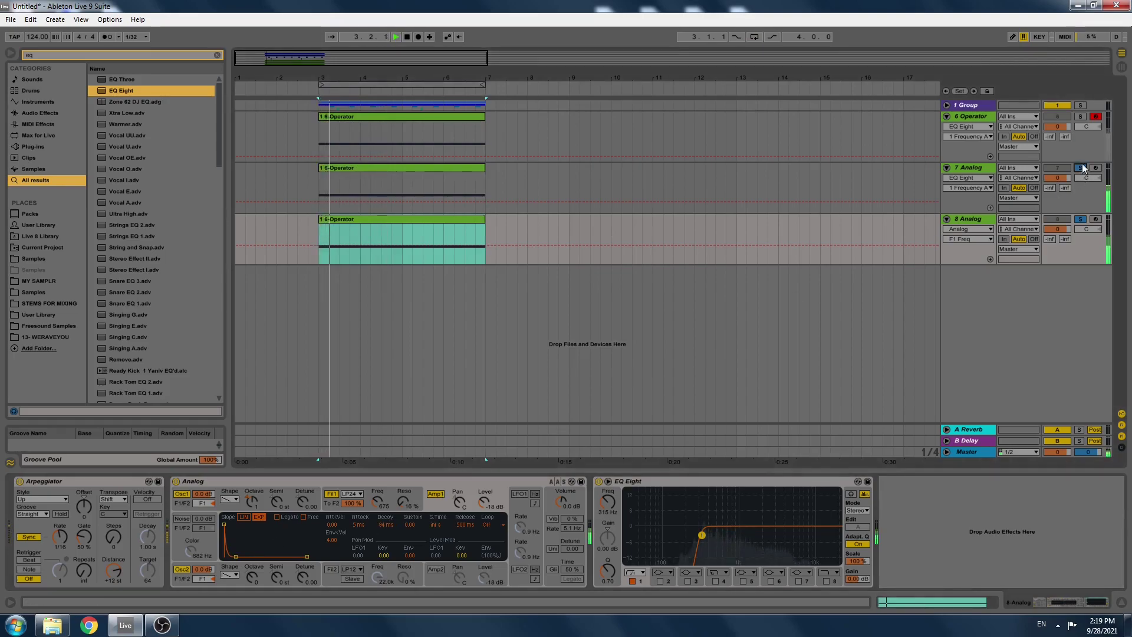
click(1081, 117)
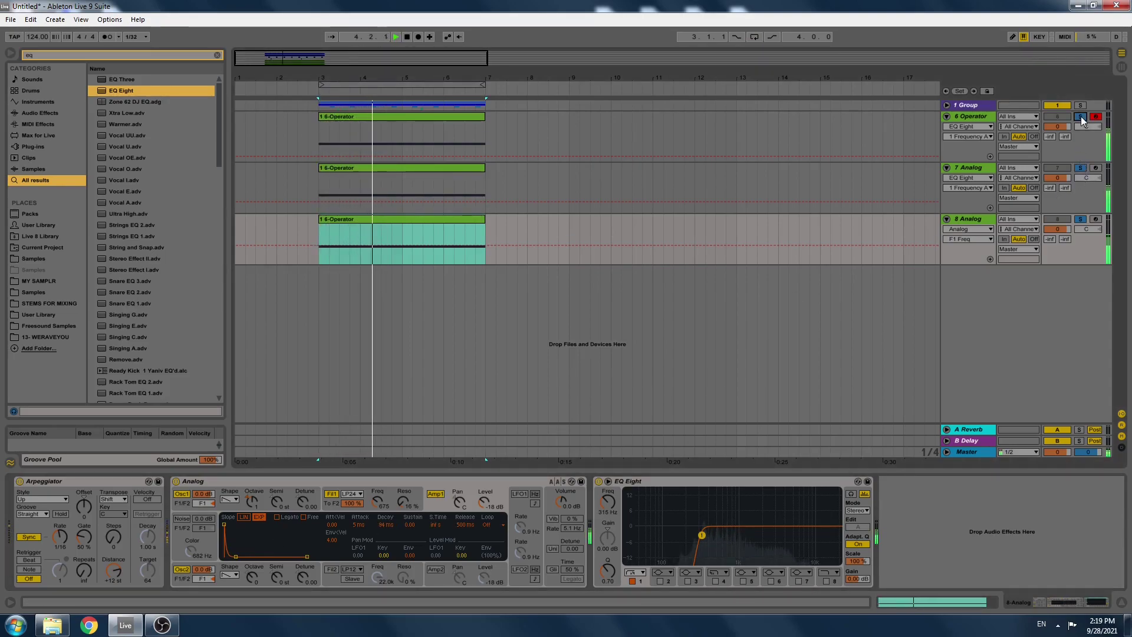
Duplicate the 8 Analog track, delete EQ Eight from the copy and replace its Analog instrument with Operator.
click(966, 220)
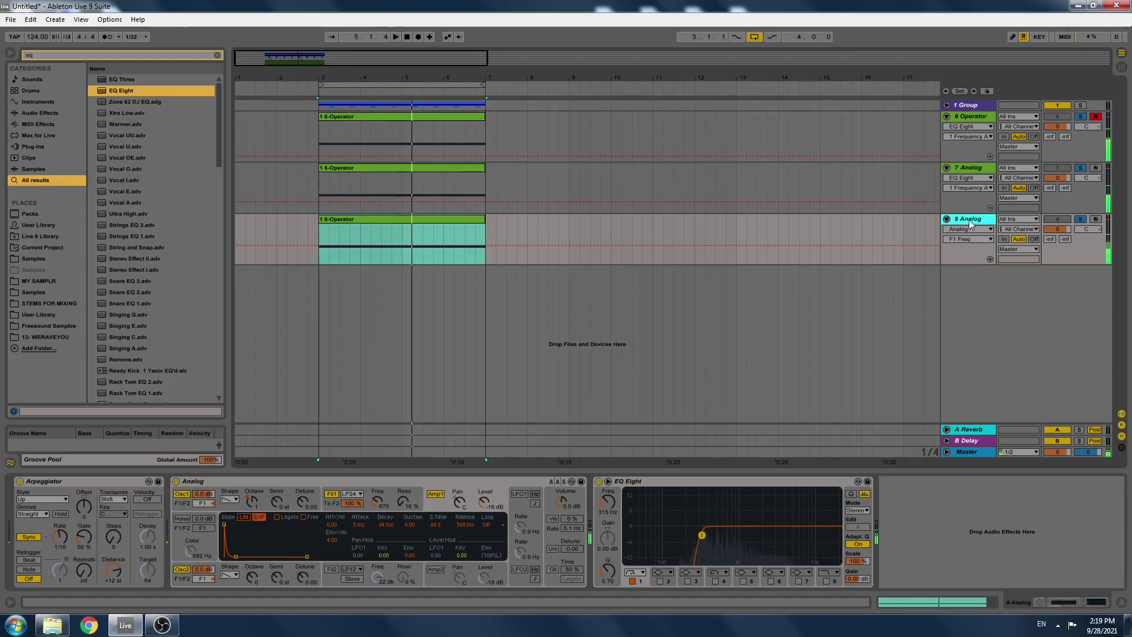
key(ctrl+d)
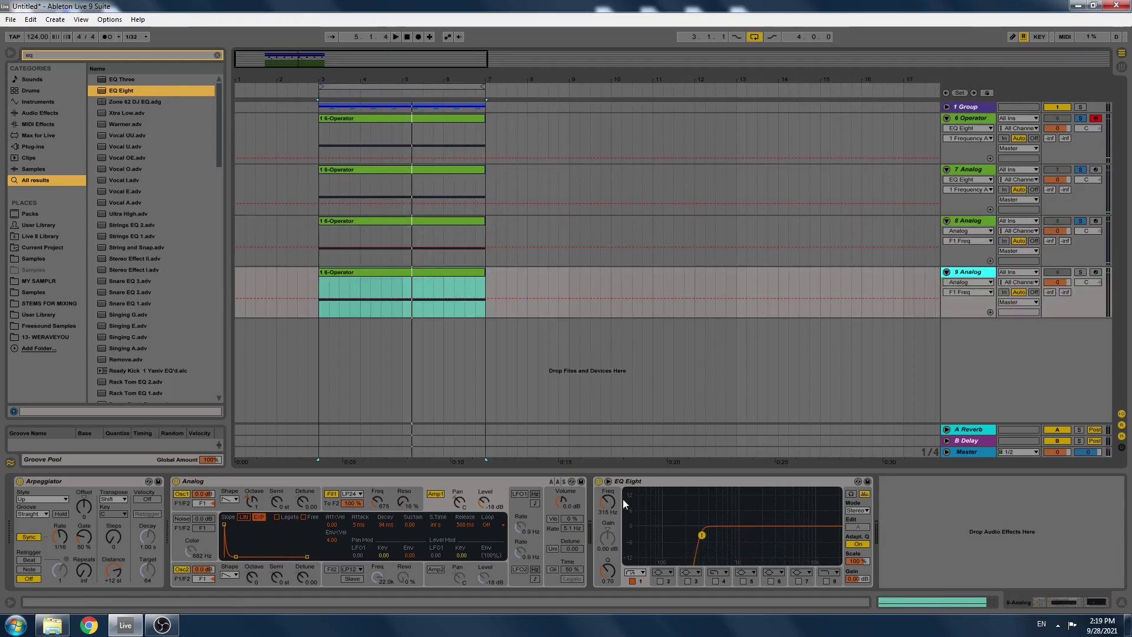
click(624, 503)
key(Delete)
key(ctrl+f)
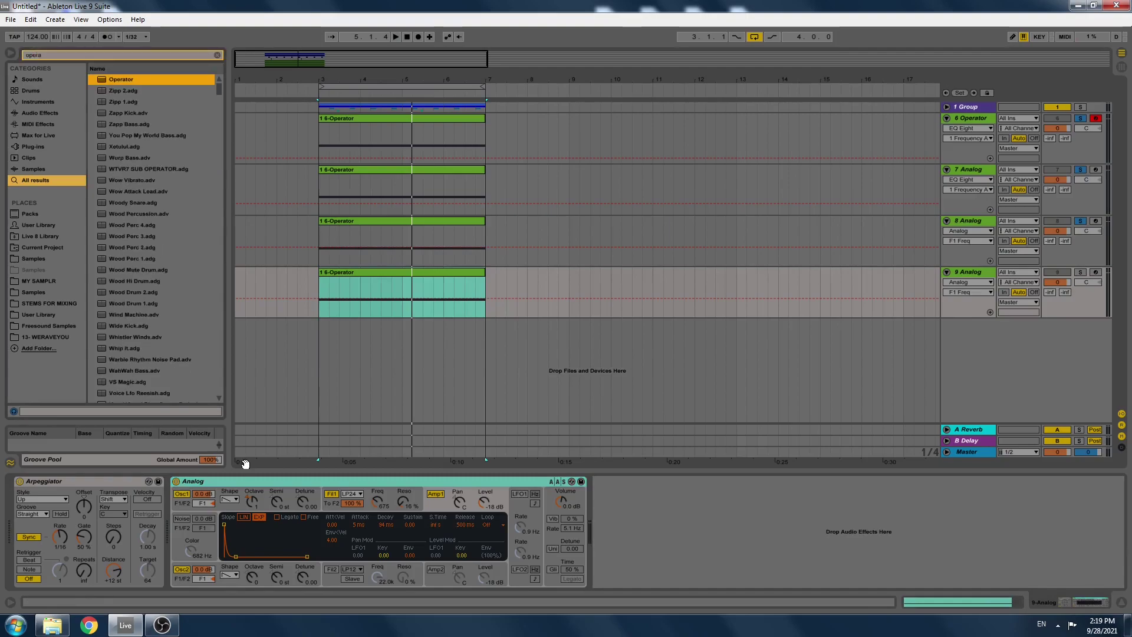
key(Return)
key(space)
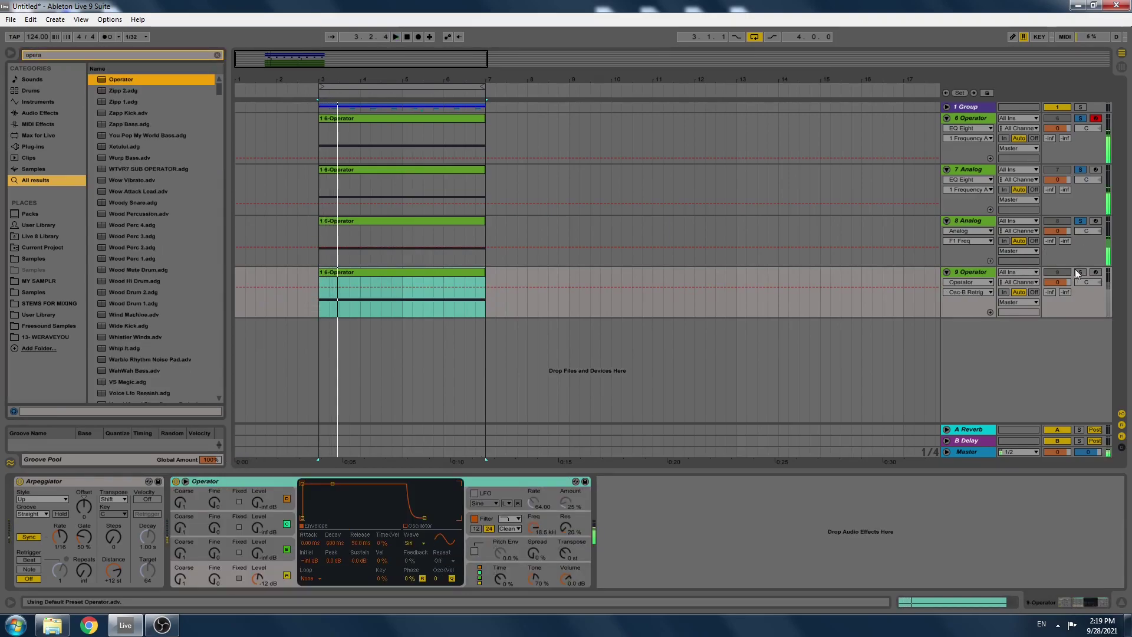
Solo the 9 Operator track and delete its Arpeggiator.
click(1077, 260)
click(1081, 272)
click(967, 271)
key(space)
click(75, 479)
key(Delete)
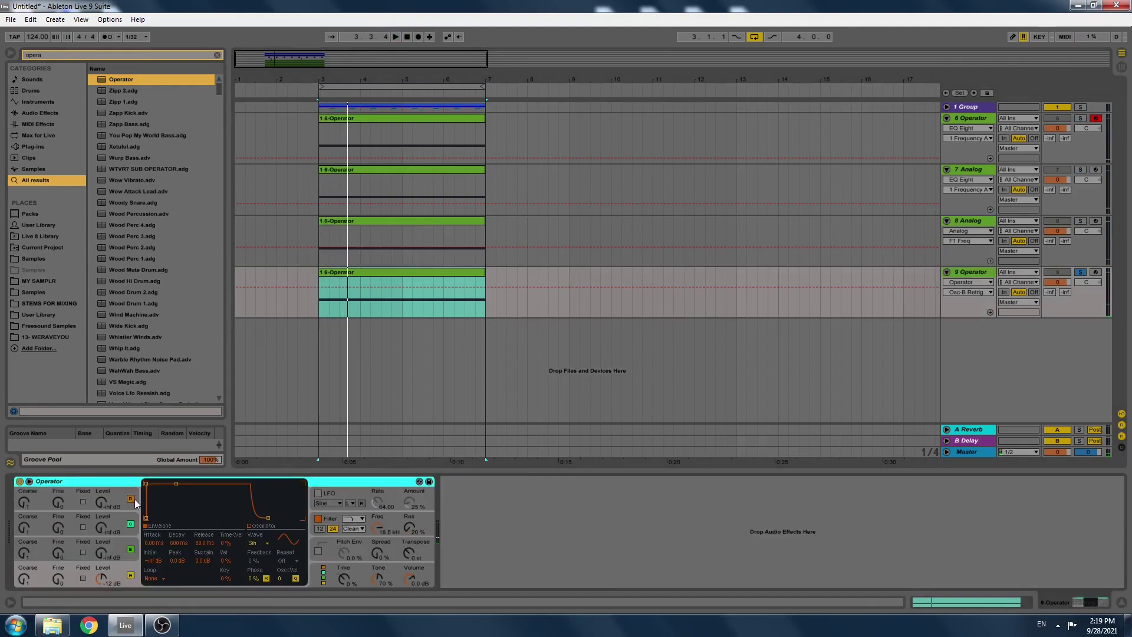
Add EQ Eight after Operator on the 9 Operator track.
key(ctrl+f)
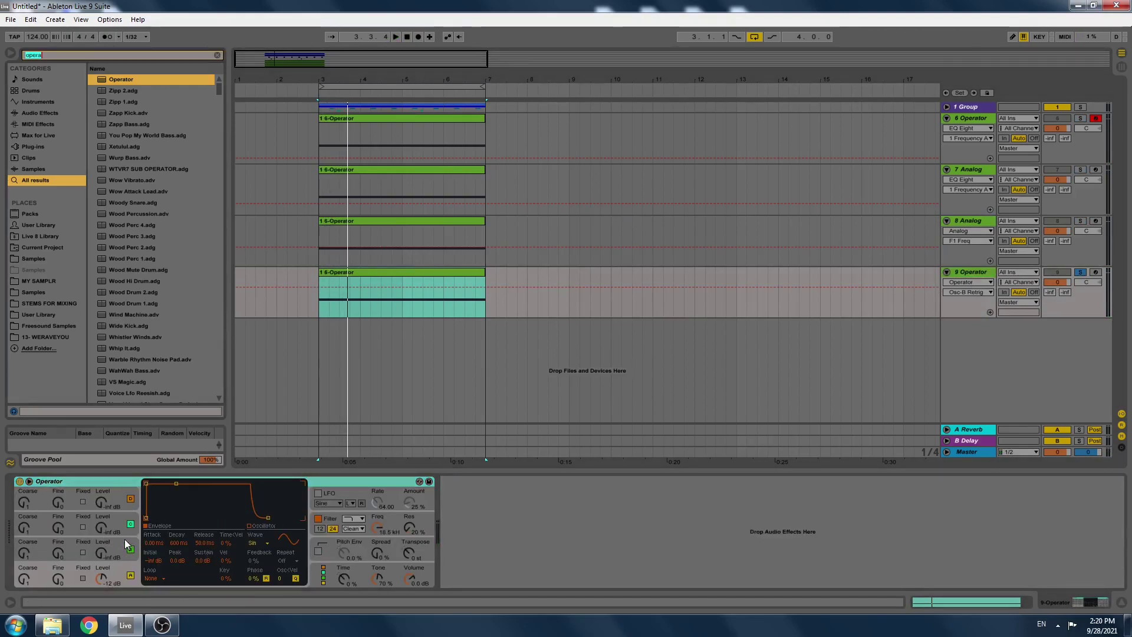
text(eq)
double_click(120, 91)
key(space)
Set Operator's Oscillator A waveform to Saw D, place EQ Eight's low cut at about 169 Hz and unsolo the track.
click(259, 543)
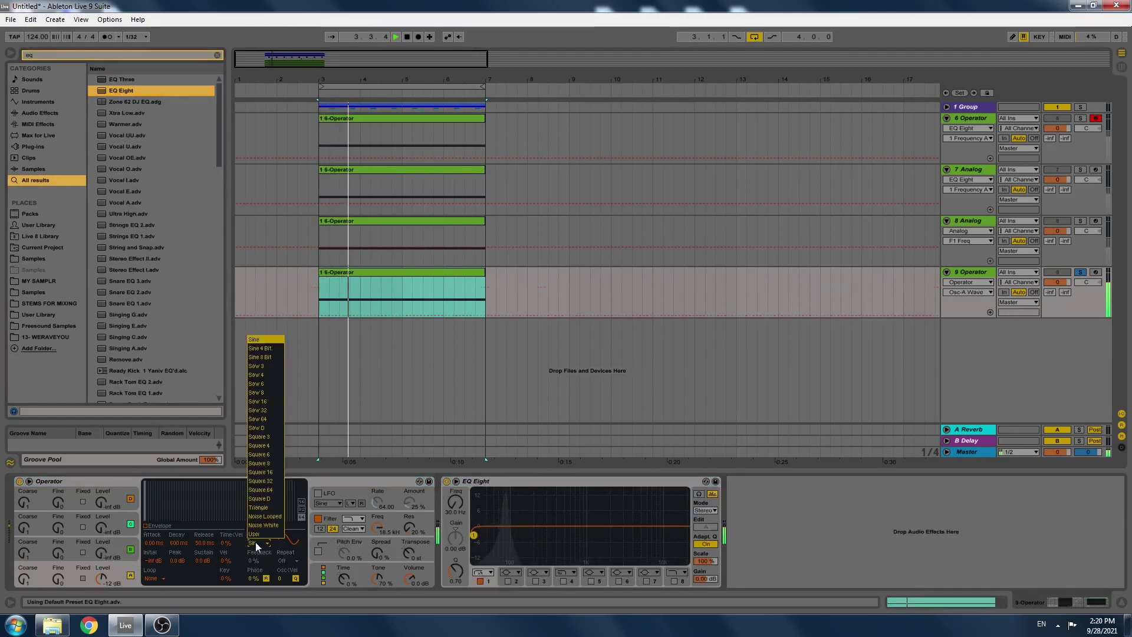
click(264, 429)
drag(474, 535, 529, 535)
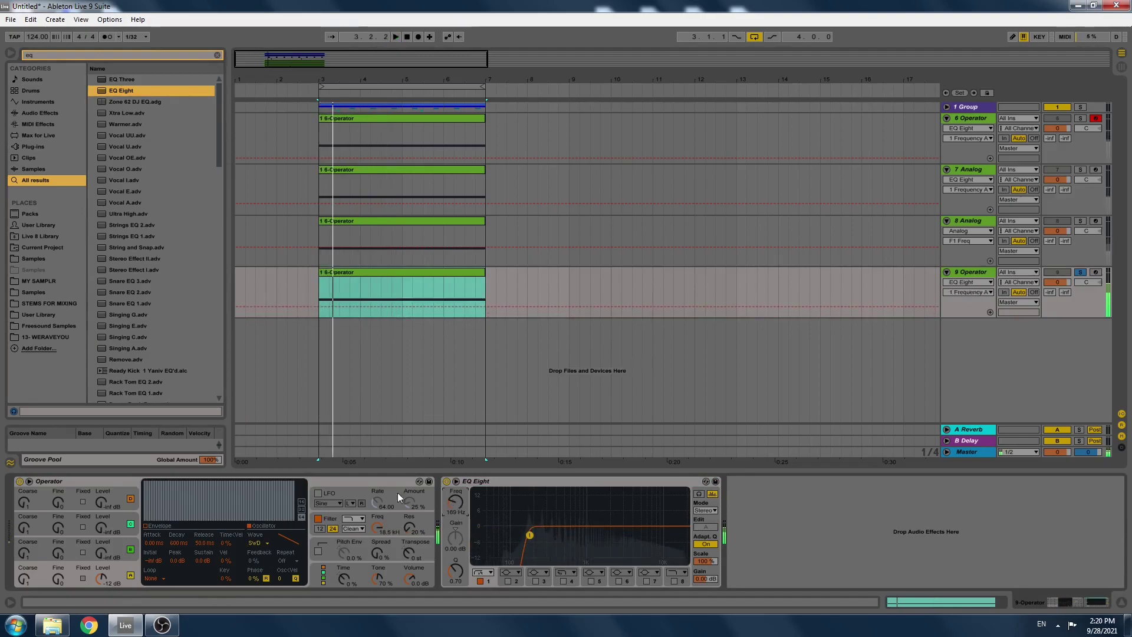
click(1080, 272)
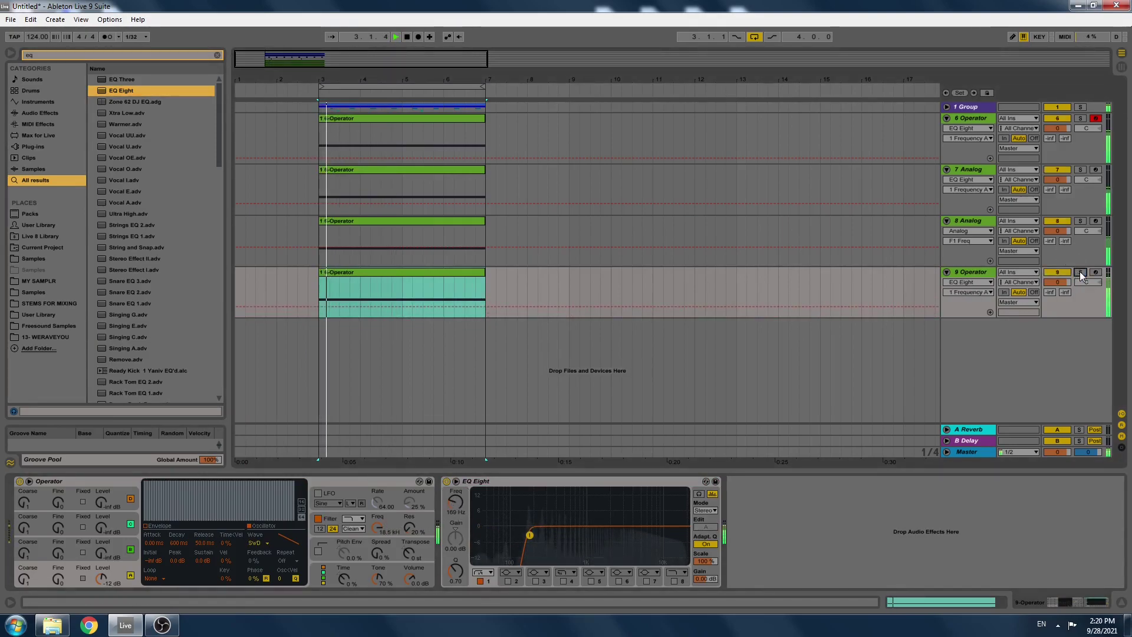
Add Arpeggiator to the 9 Operator track with 2 steps and a 1/16 rate.
click(982, 272)
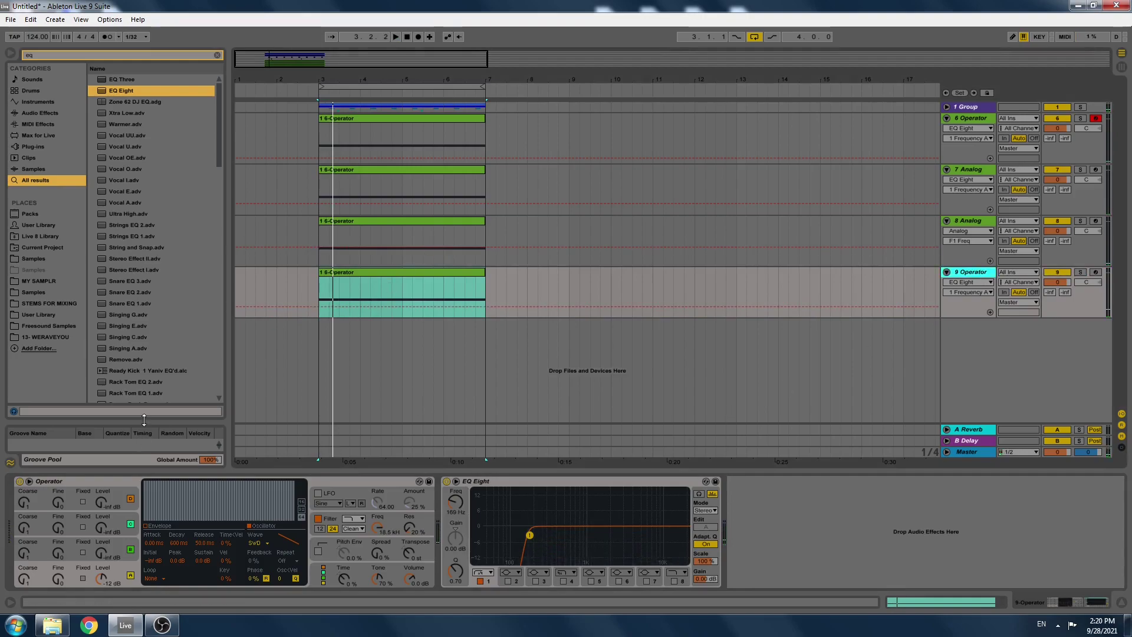
key(ctrl+f)
text(arp)
key(Down)
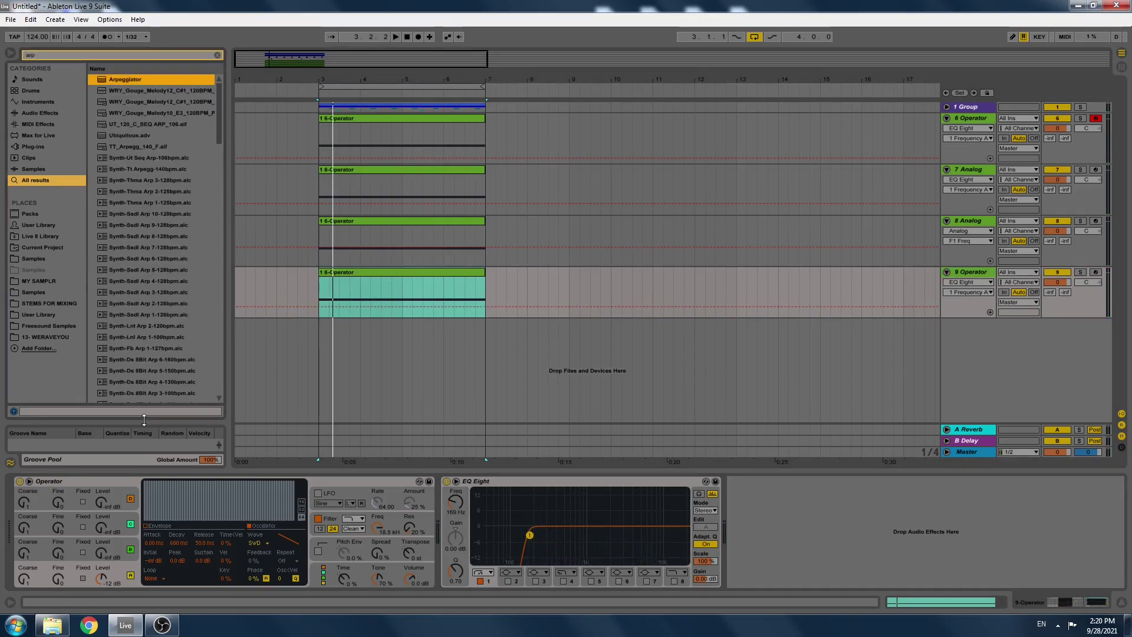
key(Return)
click(112, 538)
drag(116, 526, 115, 514)
click(62, 535)
scroll(62, 535, down, 2)
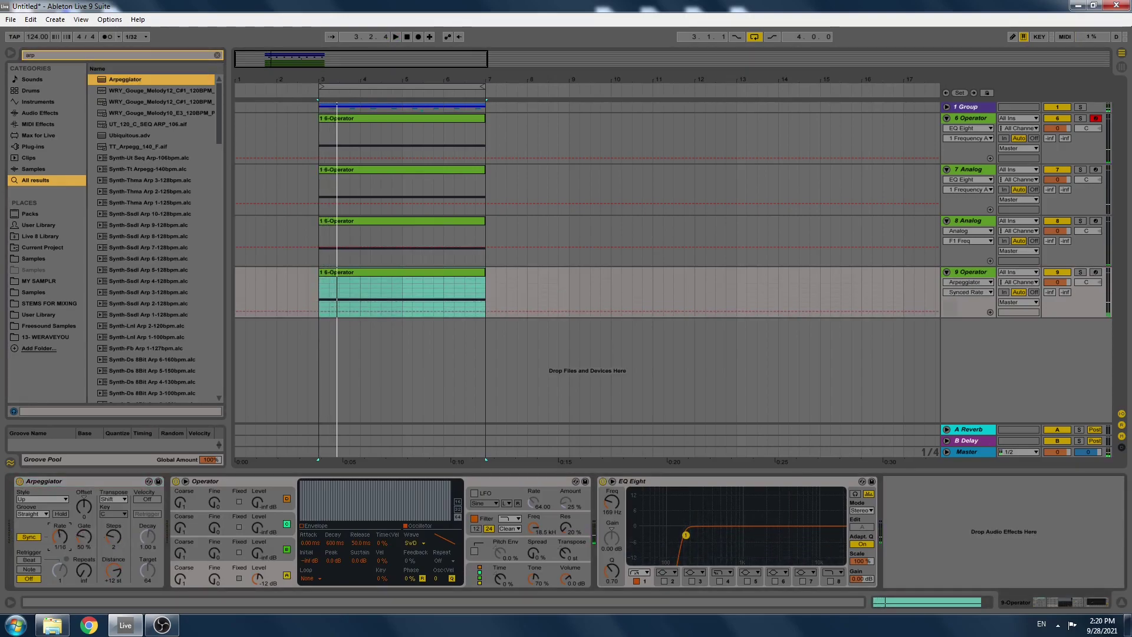
Shape the 9 Operator envelope with no sustain and set the filter to about 866 Hz with 43% resonance.
drag(534, 526, 534, 564)
click(286, 575)
click(317, 526)
drag(333, 483, 334, 536)
mouse_move(533, 527)
mouse_down()
mouse_move(564, 508)
mouse_move(534, 538)
mouse_up()
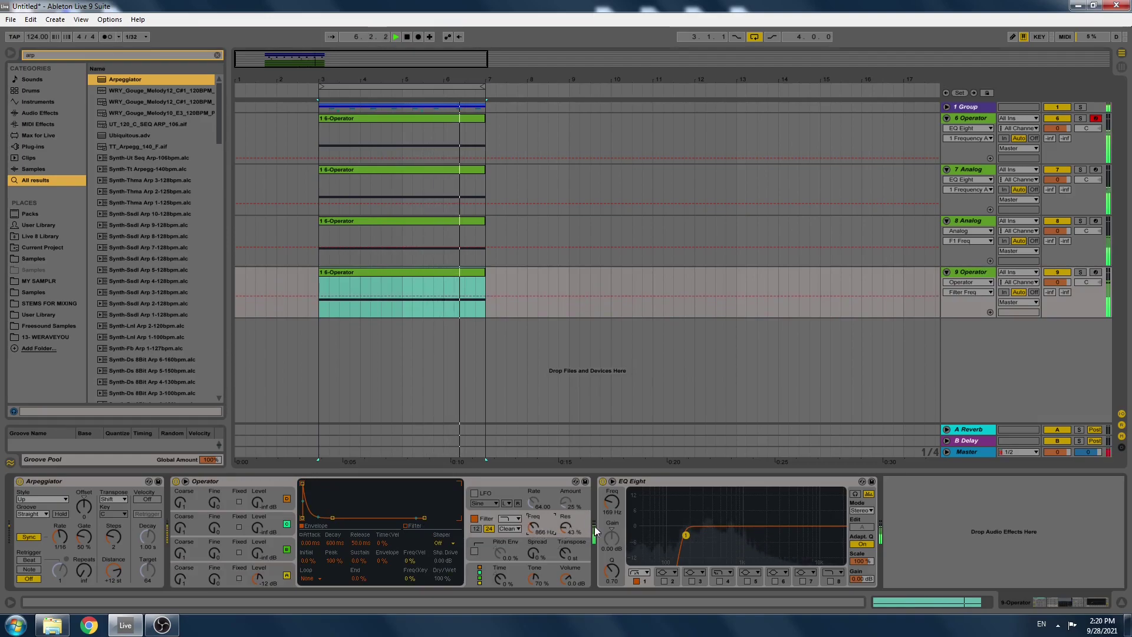
Compare the 9 Operator track in the full mix and solo, and shorten Oscillator A's envelope decay.
click(1081, 273)
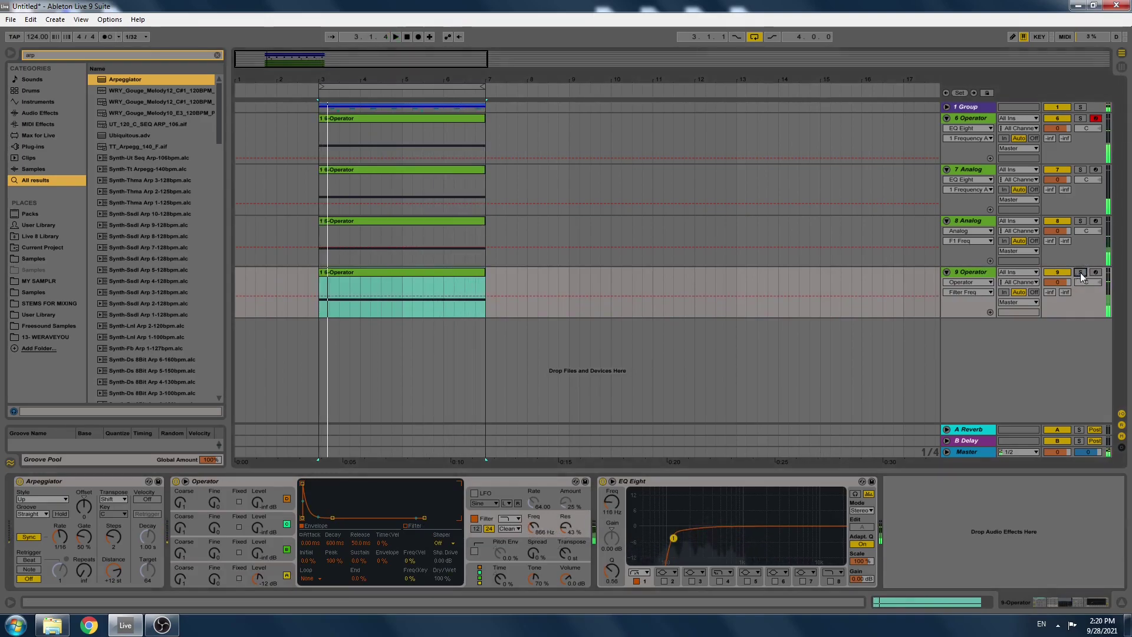
click(991, 274)
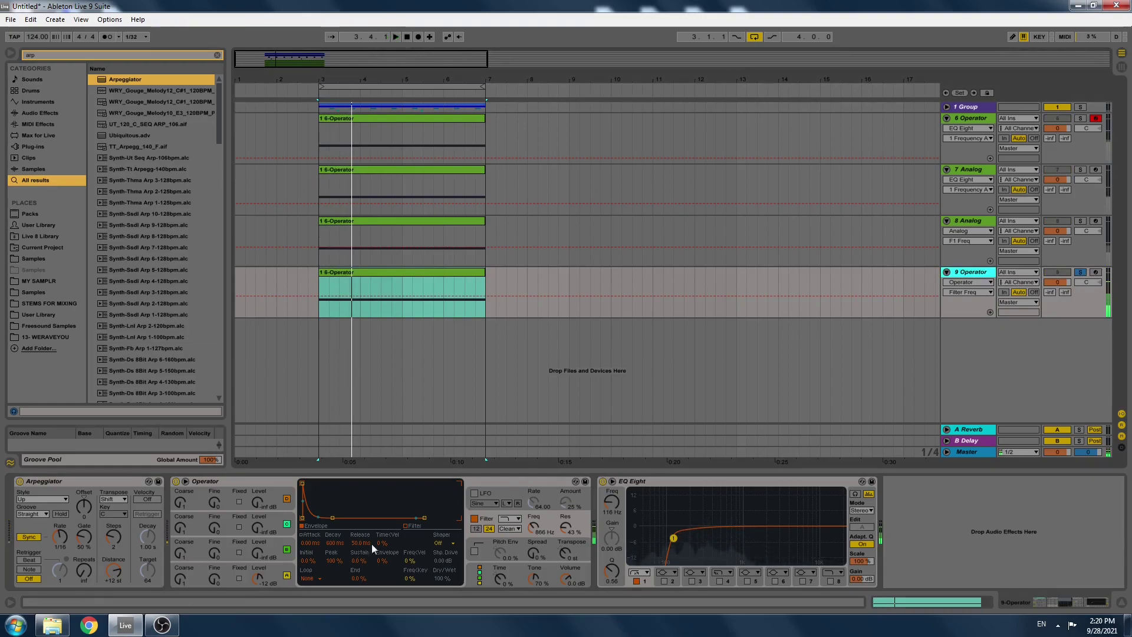
click(268, 571)
drag(327, 543, 327, 565)
Raise Operator's filter frequency to about 2.67 kHz and lower its volume to about -1.2 dB.
click(534, 526)
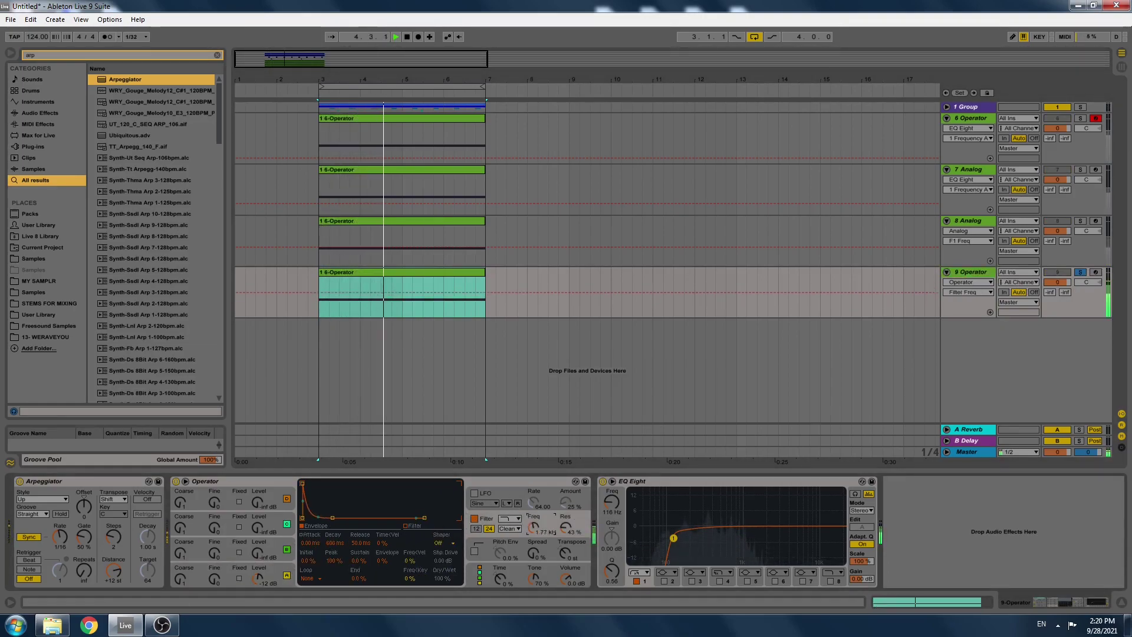
drag(534, 527, 534, 535)
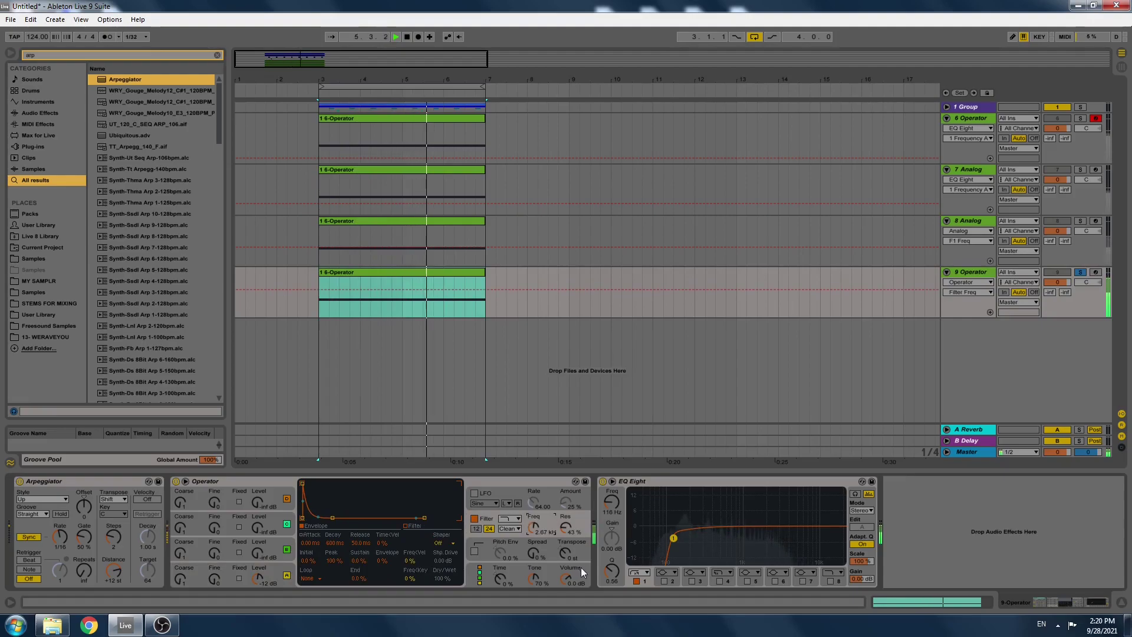
drag(565, 578, 565, 587)
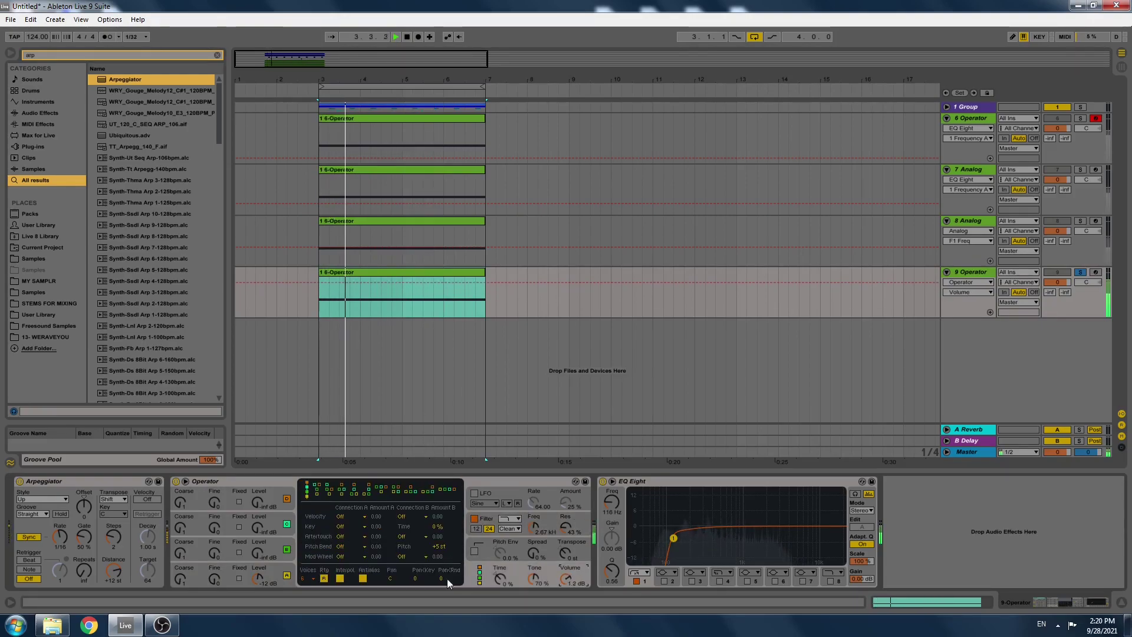
key(space)
Check the devices on the other layers and set Operator's voices to 1 on the 6 Operator track.
click(970, 221)
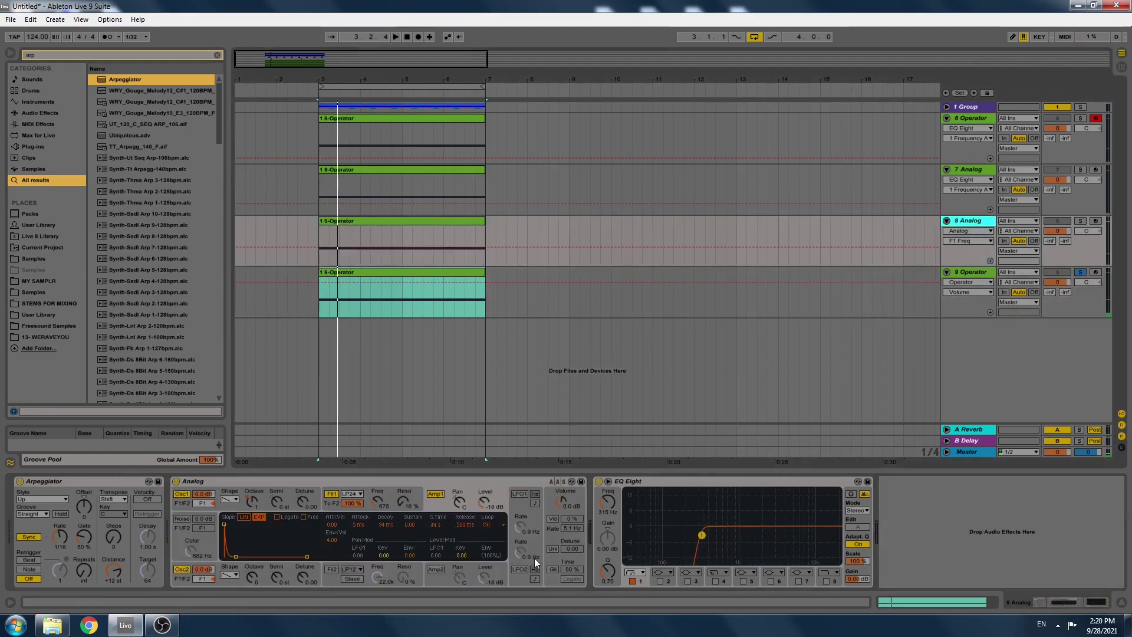
click(974, 171)
click(970, 119)
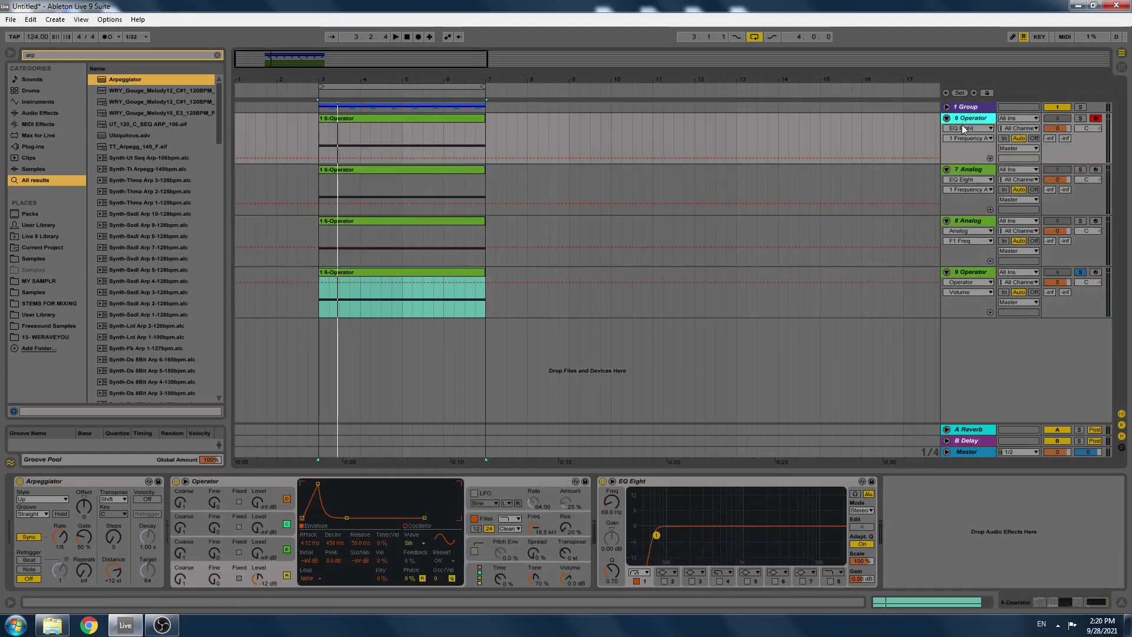
click(493, 571)
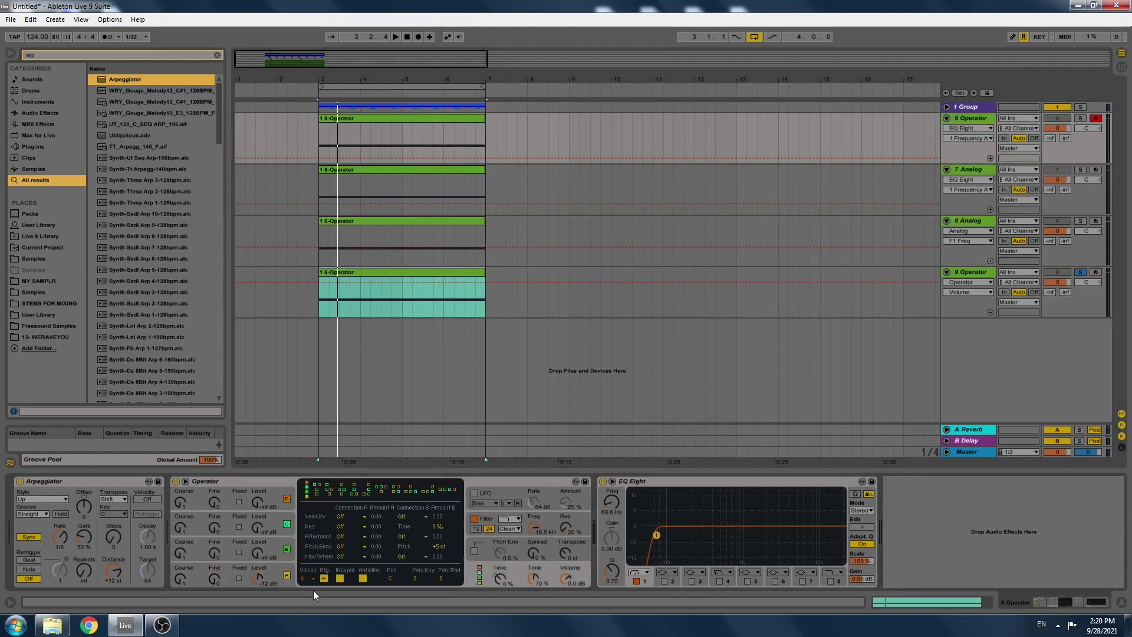
click(304, 465)
Audition the 9 Operator track with and without solo, and lower its Operator volume further.
key(space)
click(1081, 271)
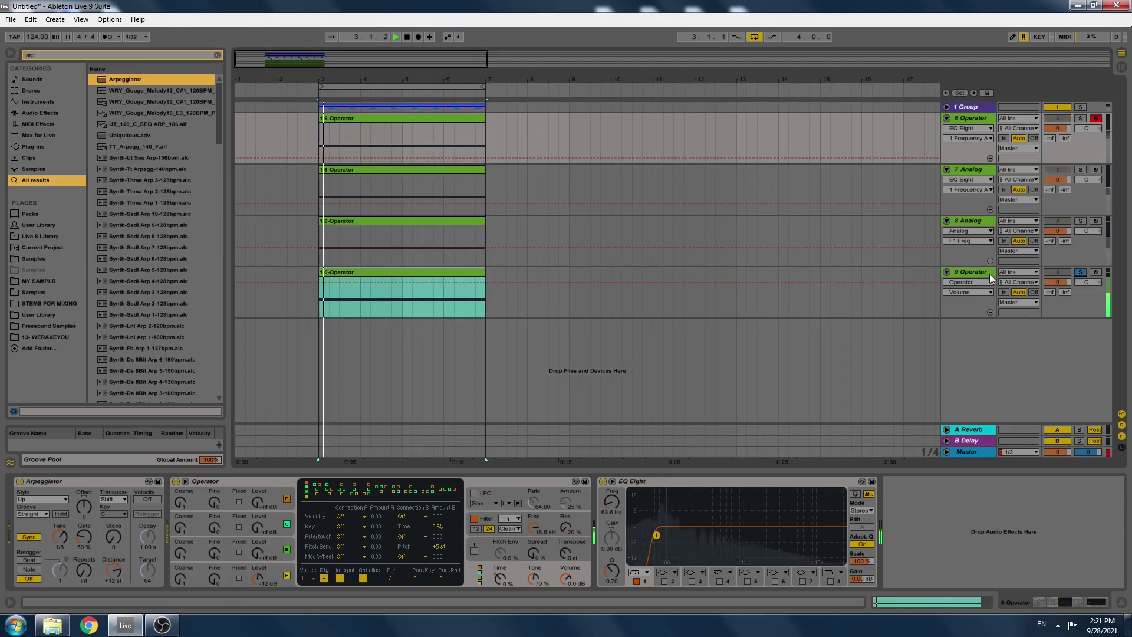
click(1081, 272)
drag(566, 578, 566, 601)
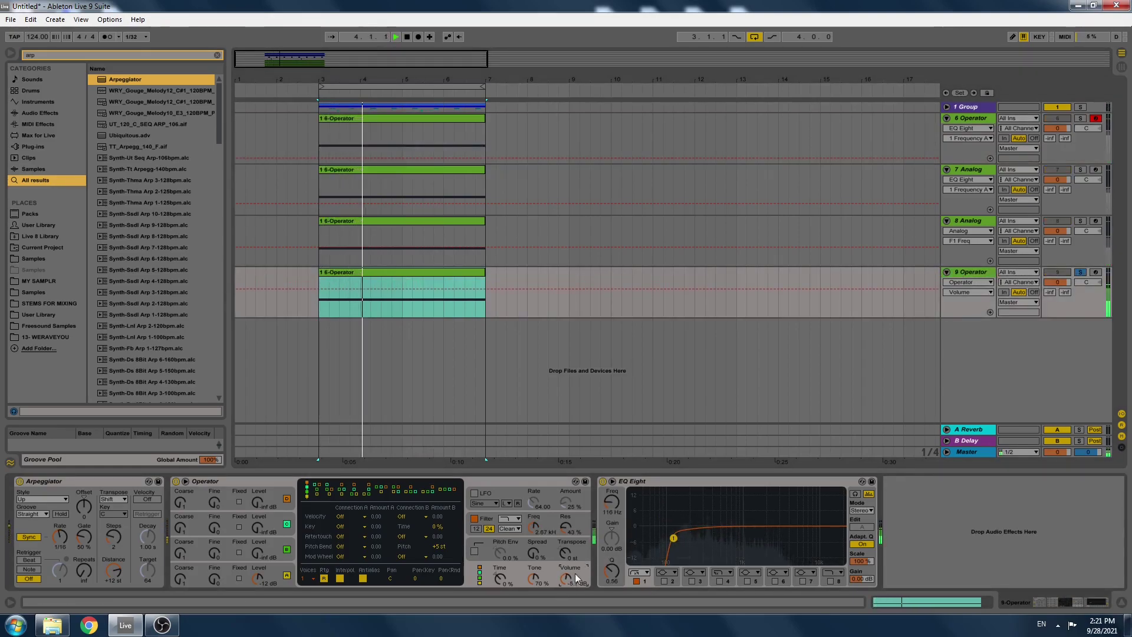
click(1080, 272)
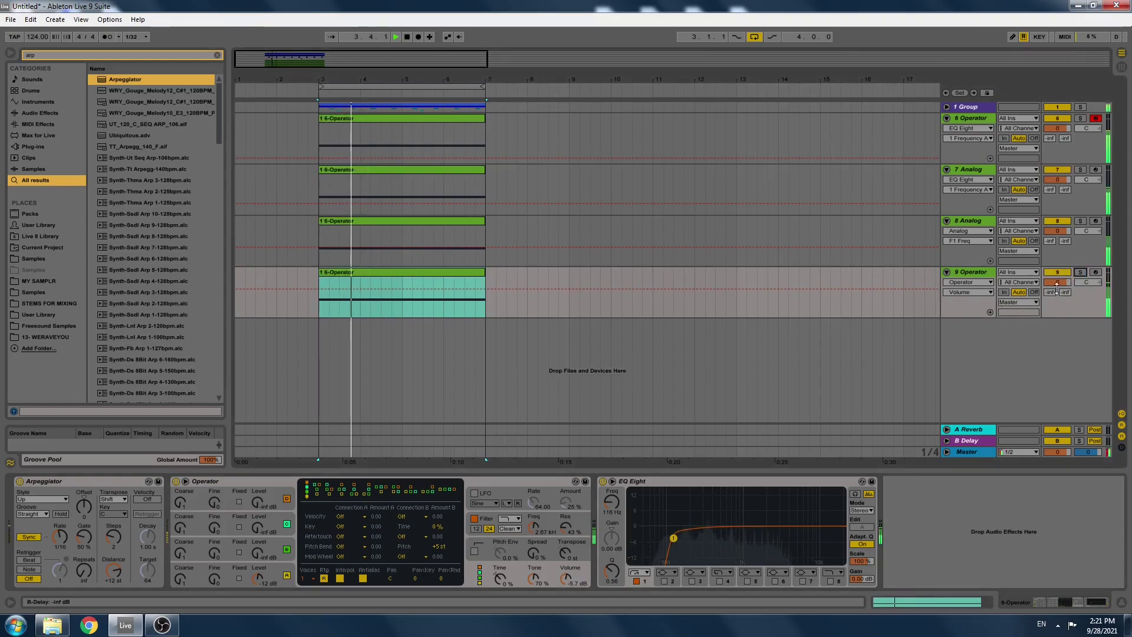
Solo the 8 Analog and 9 Operator tracks, and cut 9 Operator's EQ Eight band 2 by about 9 dB at 623 Hz.
click(1081, 221)
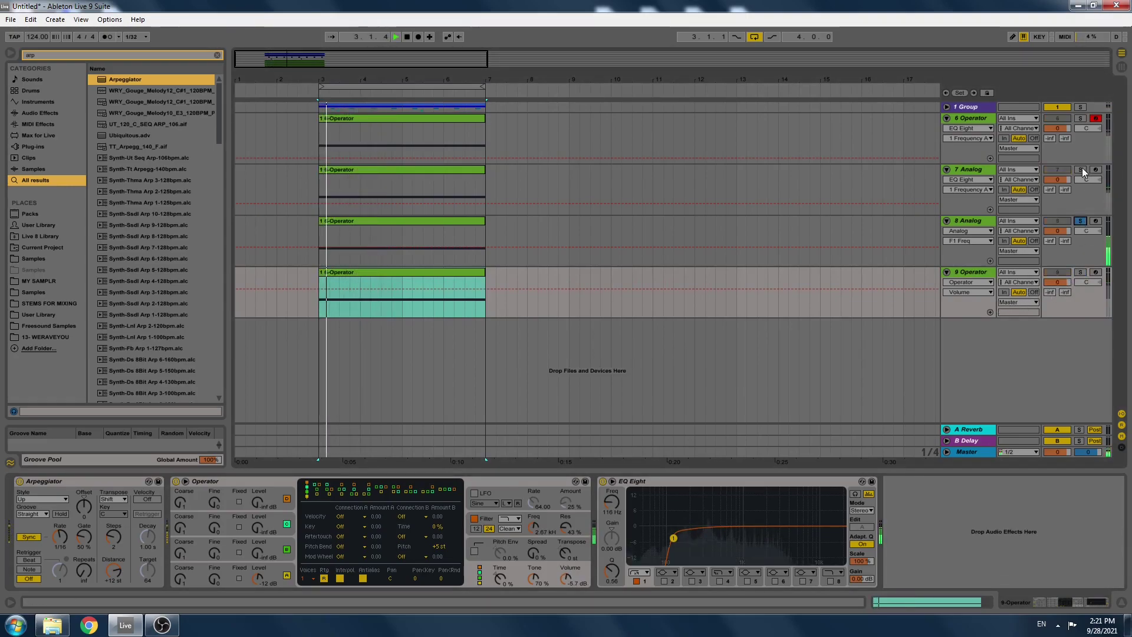
ctrl+click(1081, 272)
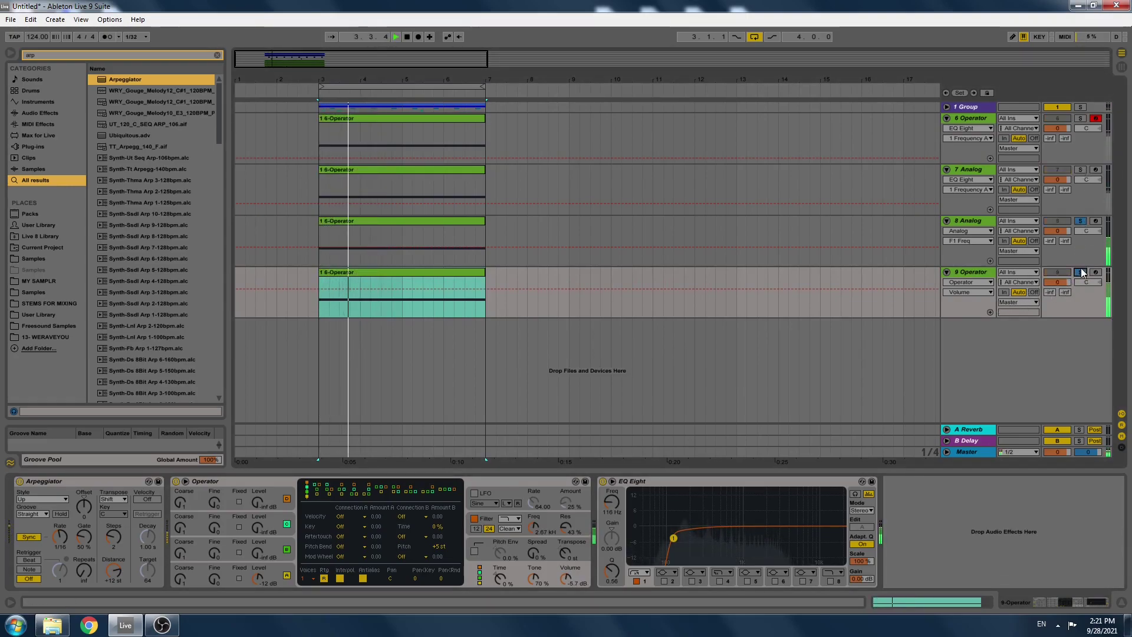
click(975, 272)
click(972, 220)
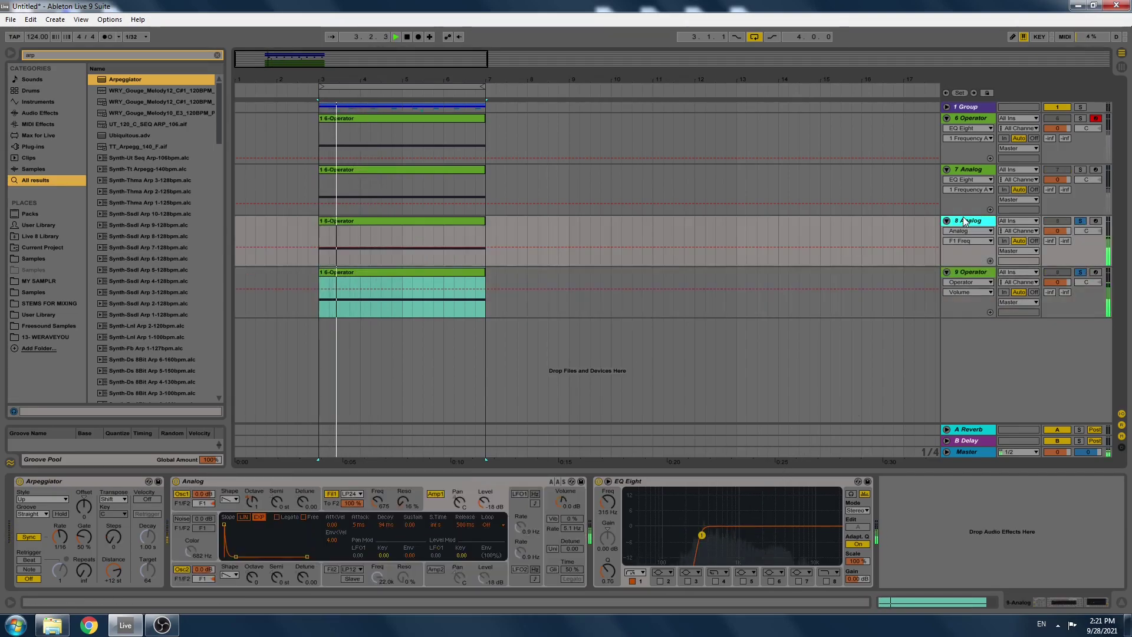
click(973, 272)
click(667, 580)
drag(680, 526, 729, 548)
Pan the 9 Operator track to 24L and 8 Analog to 19R, and solo the 7 Analog and 6 Operator tracks alongside.
drag(1086, 282, 1087, 296)
drag(1086, 231, 1086, 219)
click(1081, 169)
click(1083, 112)
click(1082, 121)
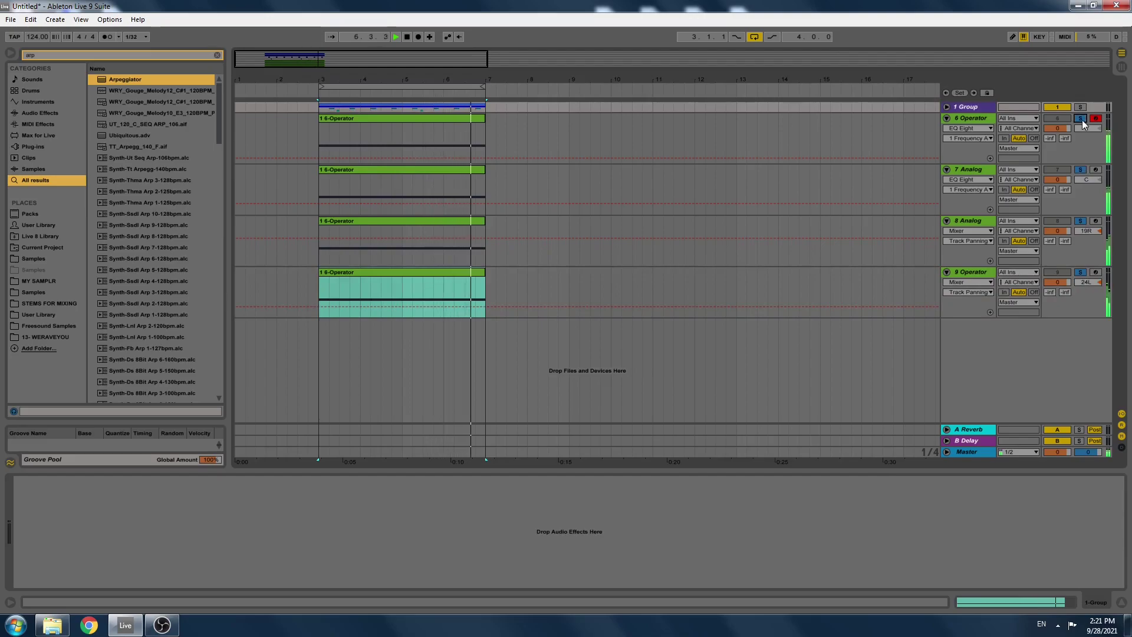
Listen to the four bass layers by soloing them in different combinations, and finish with all of them unsoloed.
click(1081, 221)
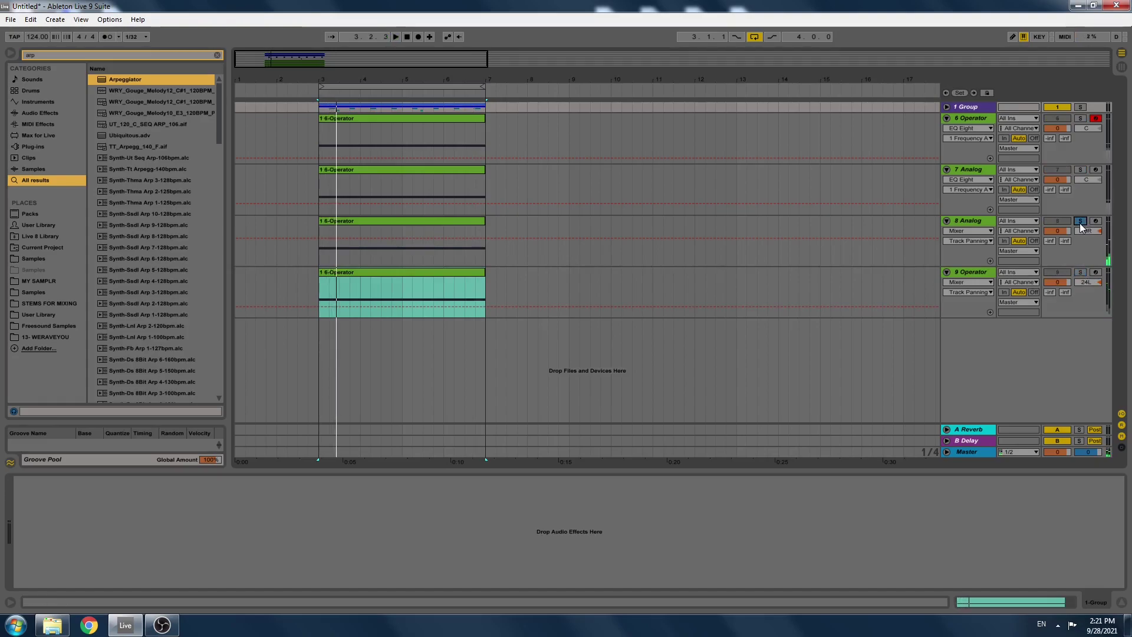
ctrl+click(1081, 272)
ctrl+click(1082, 169)
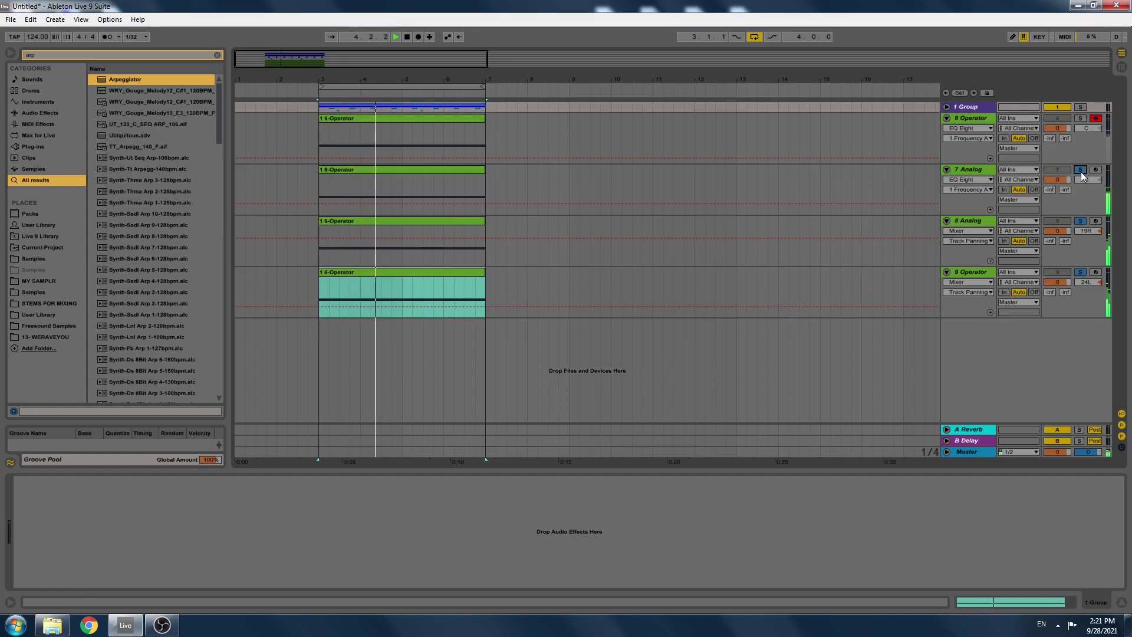
ctrl+click(1080, 119)
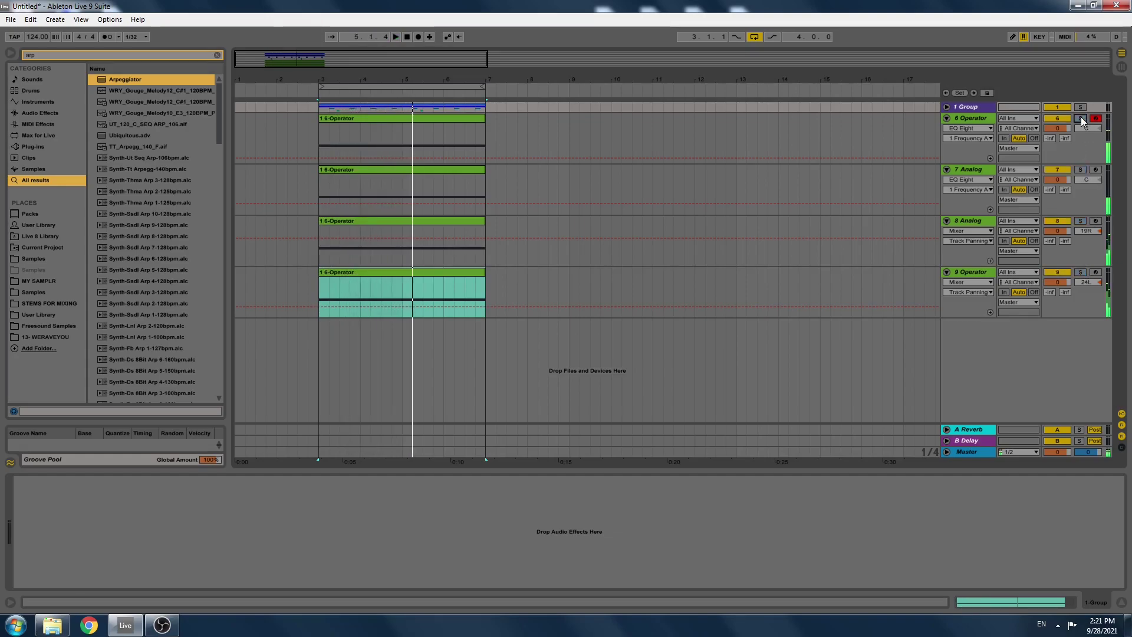
ctrl+click(1082, 169)
key(space)
ctrl+click(1081, 222)
ctrl+click(1081, 273)
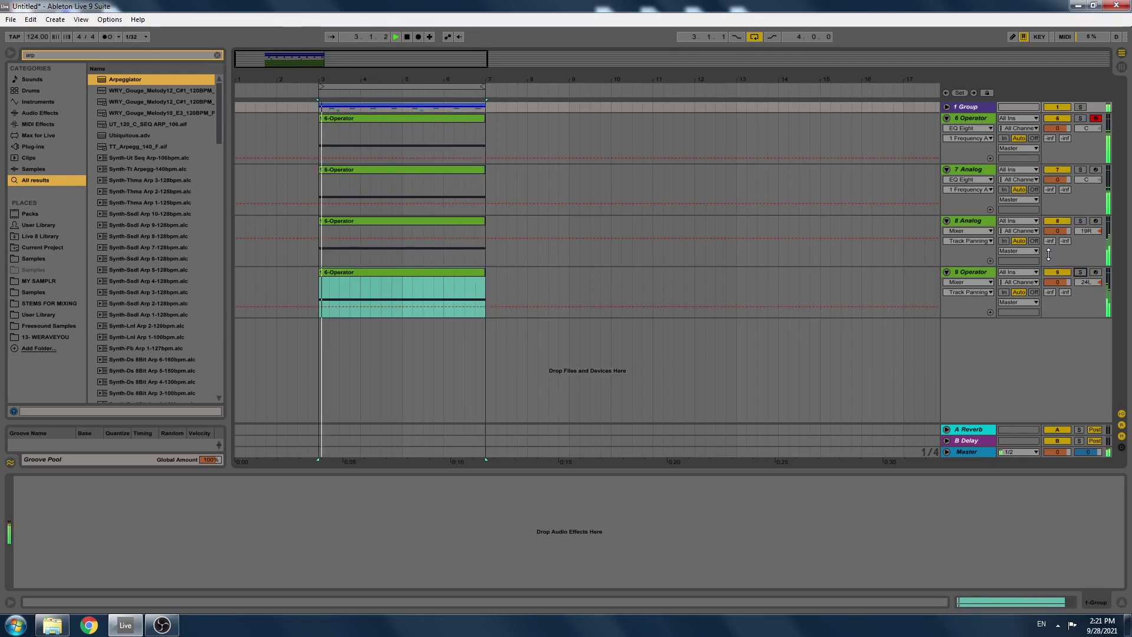
key(space)
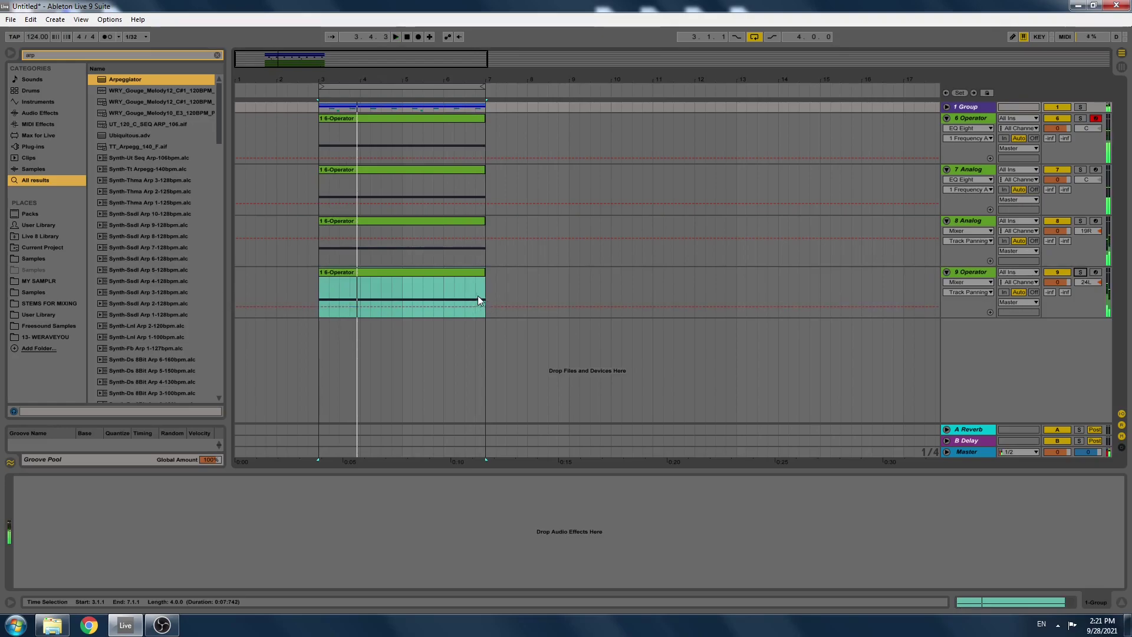
Duplicate the 9 Operator track.
click(968, 274)
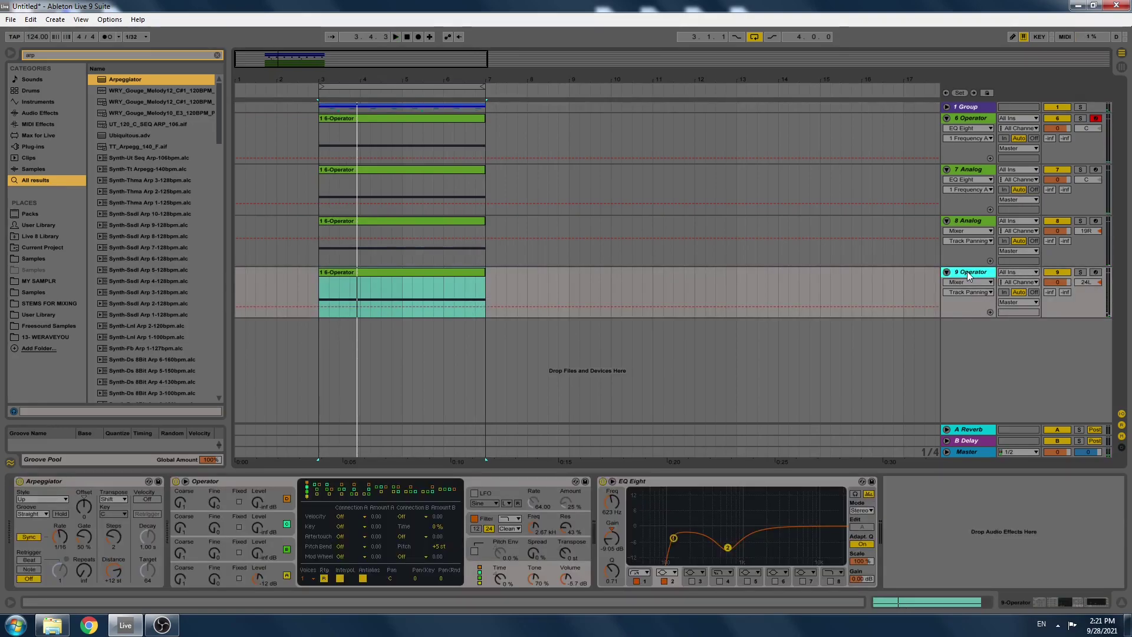
key(ctrl+d)
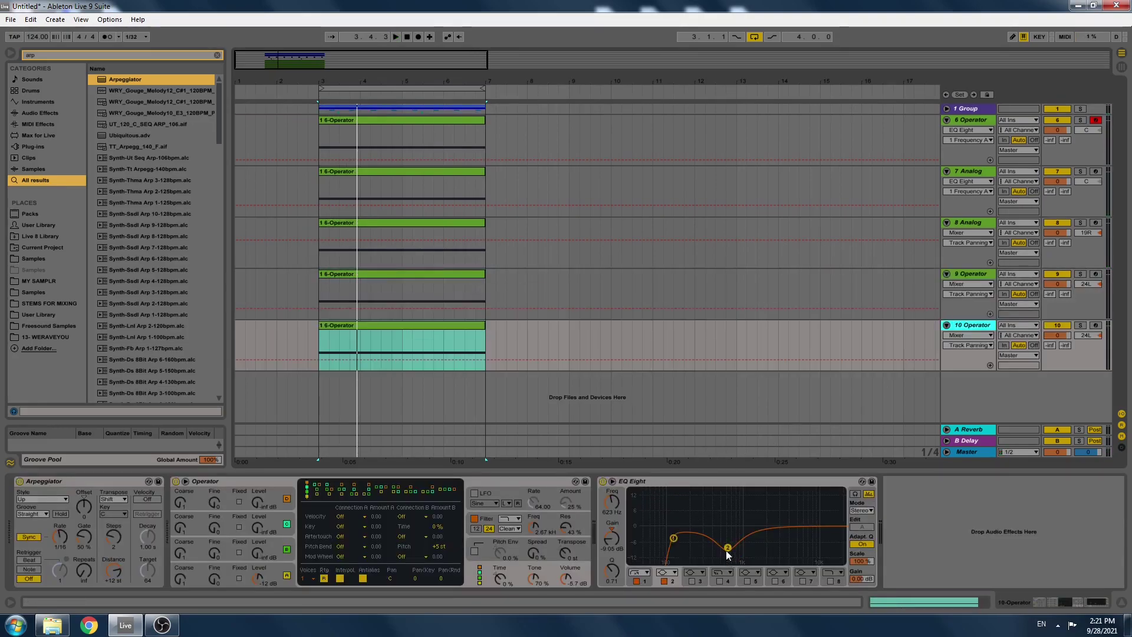
Turn off EQ Eight band 2 on the duplicated 10 Operator track, solo the track and reset its panning to center.
click(664, 581)
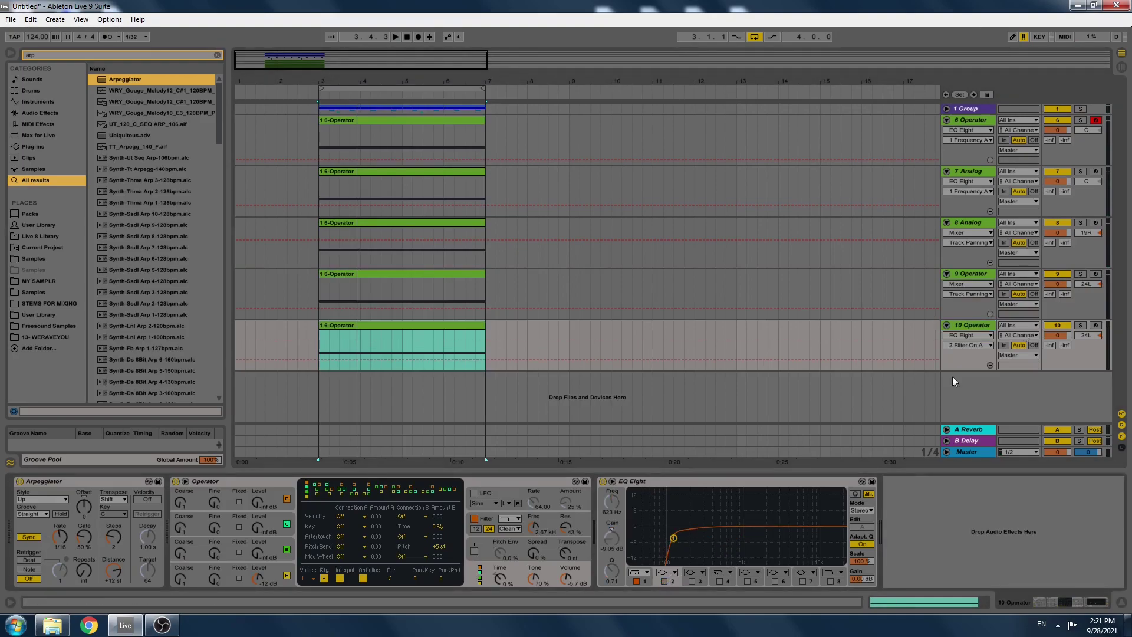
click(1077, 325)
click(1086, 336)
key(Delete)
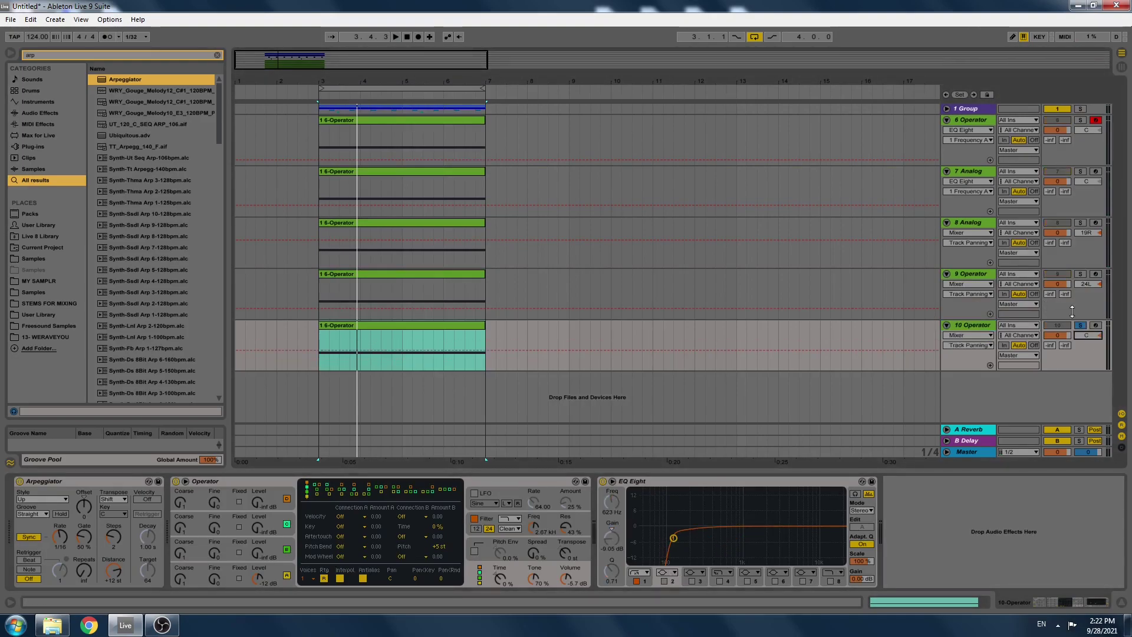
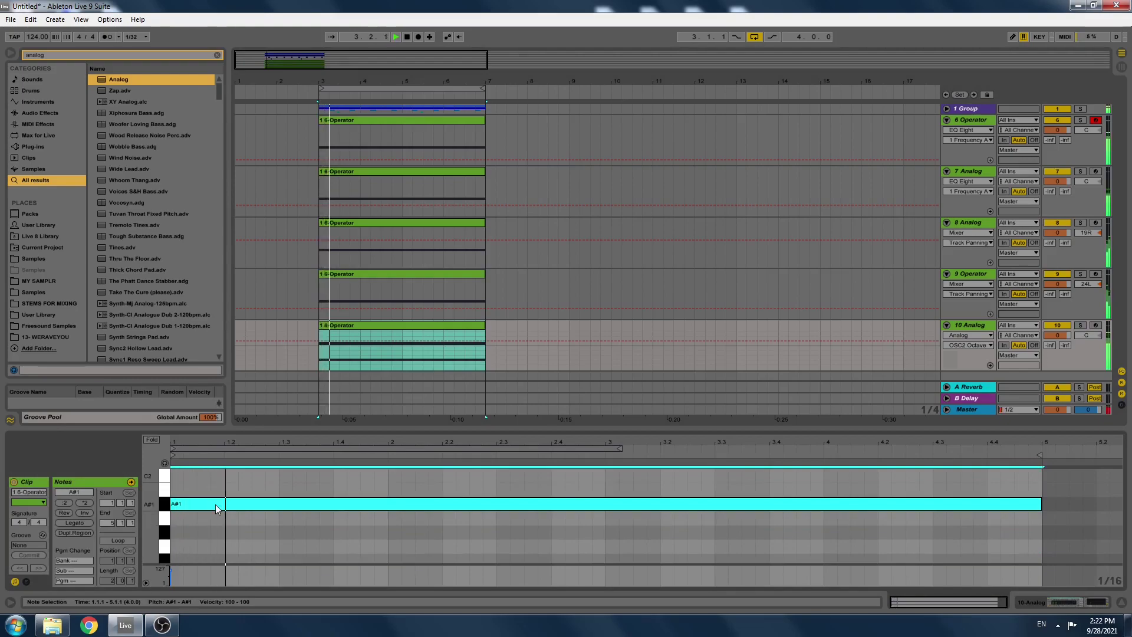
Shorten the A#1 note in the 10 Analog clip to the first half and fill the second half with an A1 note.
click(376, 363)
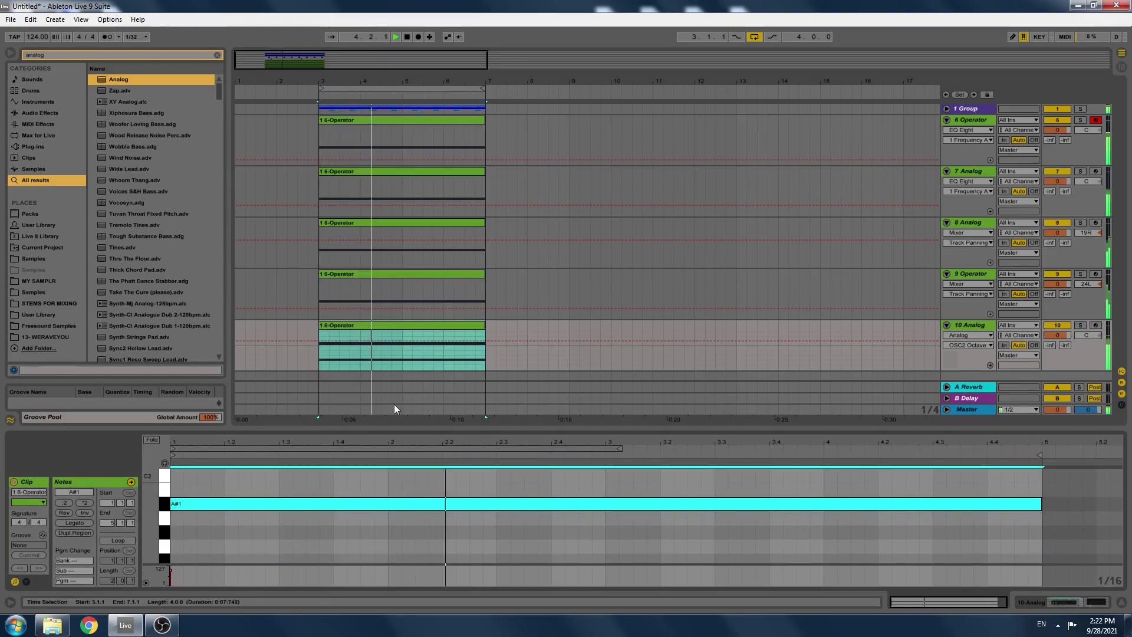
drag(1041, 506, 629, 518)
key(ctrl+d)
key(space)
key(space)
Split the 10 Analog clip at bar 5, replace its first half with a copy of the second, and consolidate both into one clip.
click(405, 335)
key(ctrl+e)
drag(424, 325, 341, 332)
key(ctrl+d)
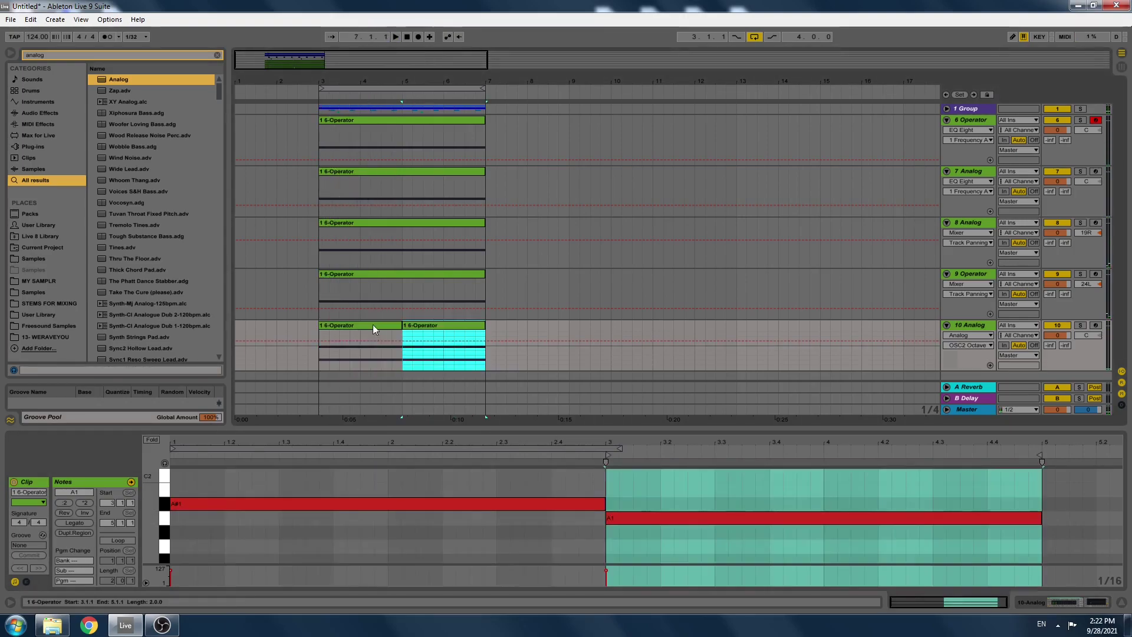
shift+click(372, 323)
key(ctrl+j)
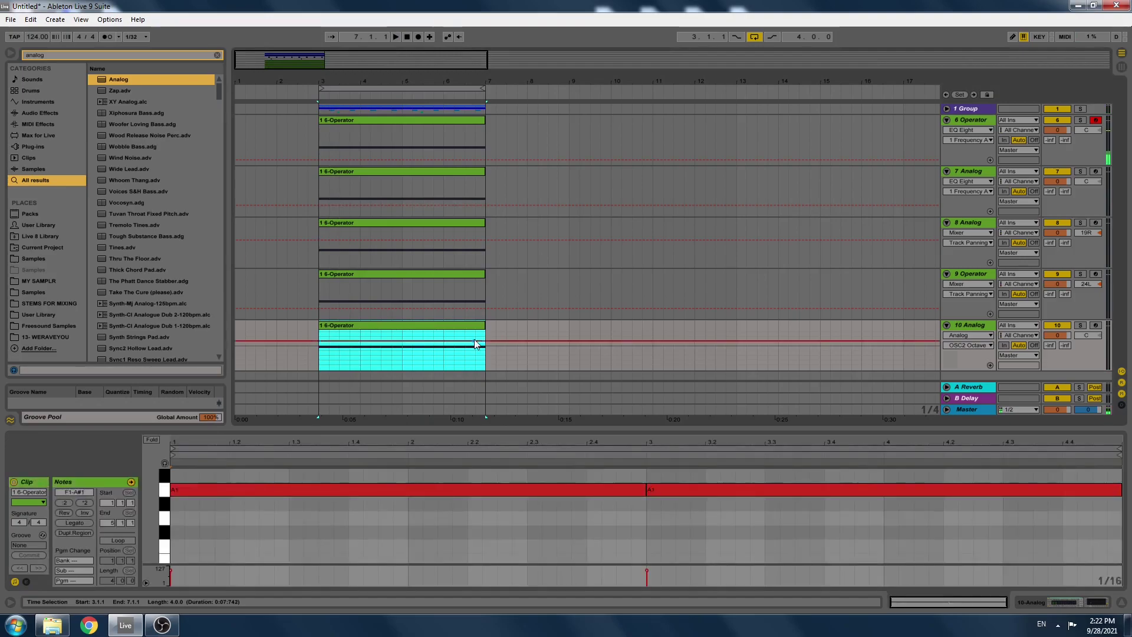
Raise the second-half A1 note in the 10 Analog clip to A#1.
drag(708, 534, 724, 475)
key(space)
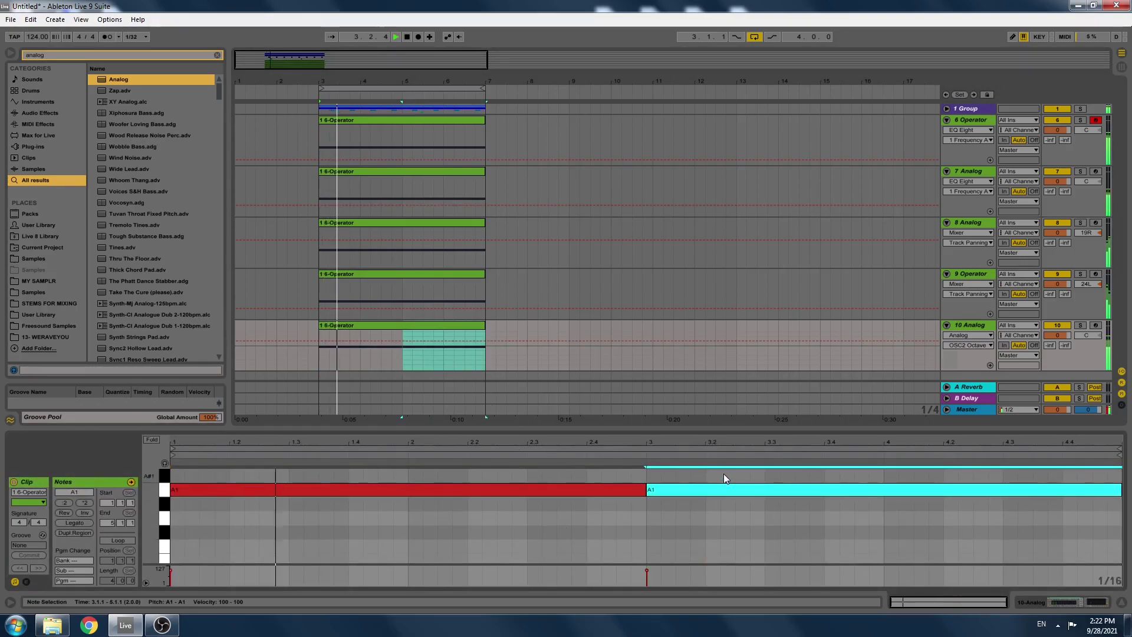
key(Up)
Add an F1 note under the first half of the 10 Analog clip and duplicate it across the second half.
scroll(531, 487, down, 2)
scroll(372, 507, up, 1)
scroll(372, 507, up, 1)
drag(275, 500, 259, 524)
key(space)
key(ctrl+d)
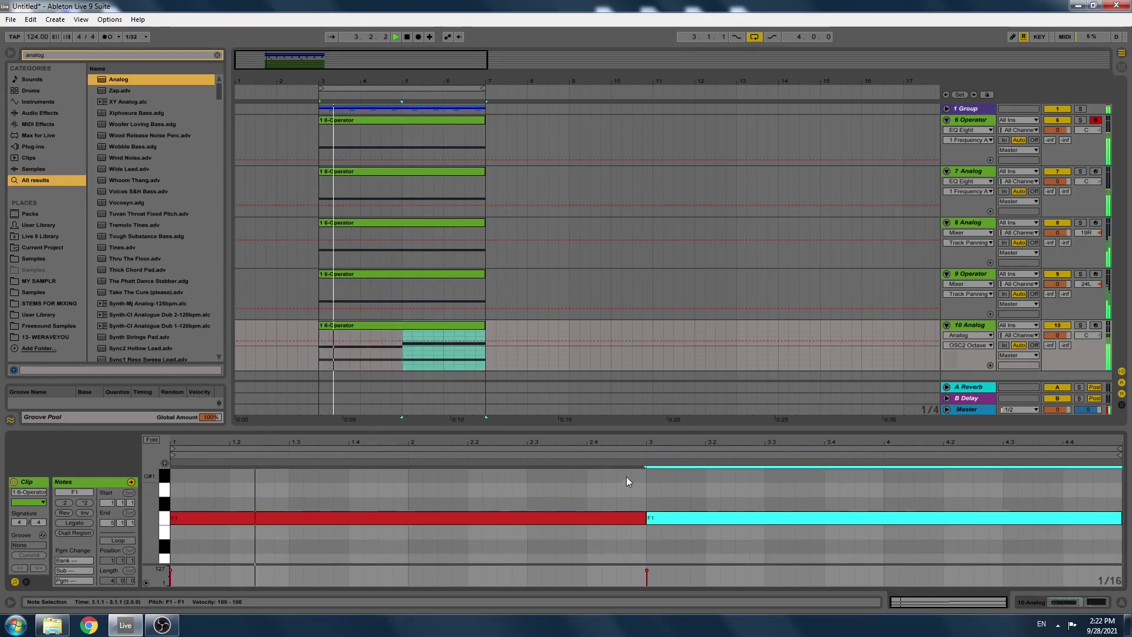
Search the browser for "opera" and load the default Operator on the 10 Analog track in place of Analog.
click(989, 328)
drag(222, 504, 221, 560)
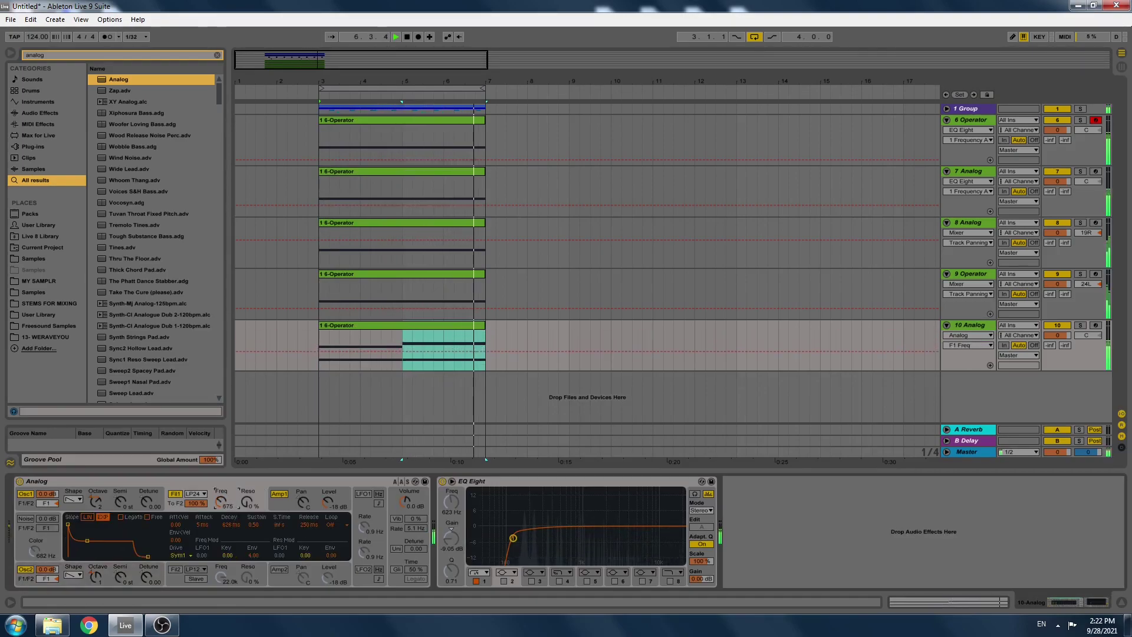
key(space)
key(ctrl+f)
text(opera)
key(Down)
key(Return)
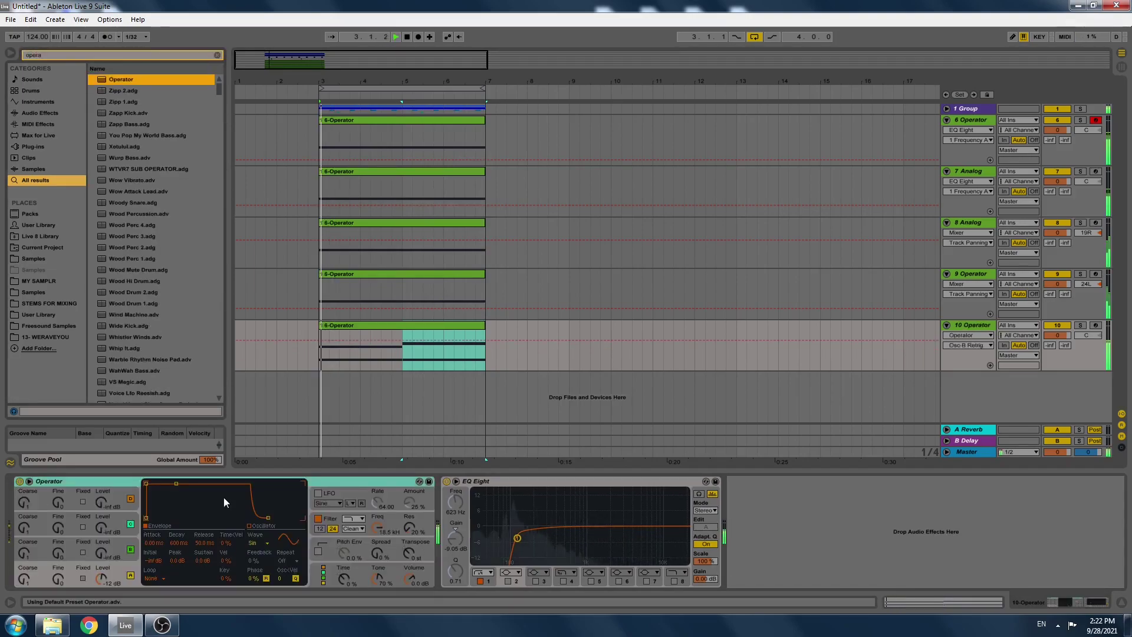
Solo the 10 Operator track and raise its oscillator B level to about -22 dB.
key(space)
click(1080, 325)
key(space)
drag(102, 553, 102, 518)
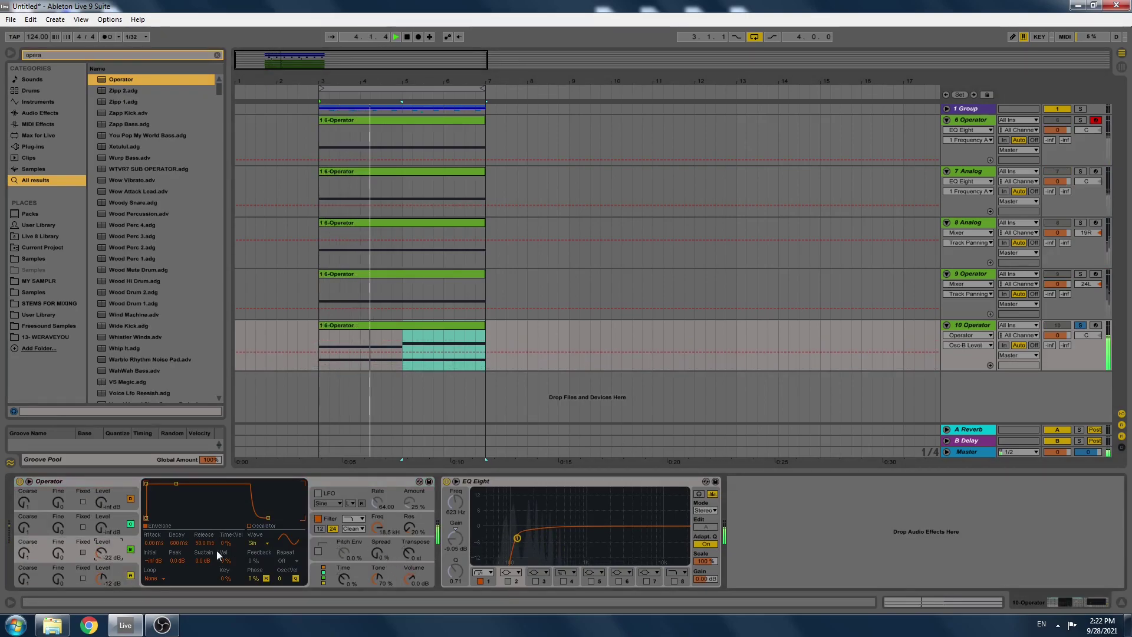
Enable Operator's LFO, route it to the filter instead of the oscillators, and lower the filter frequency to about 313 Hz.
click(318, 493)
click(250, 543)
click(262, 543)
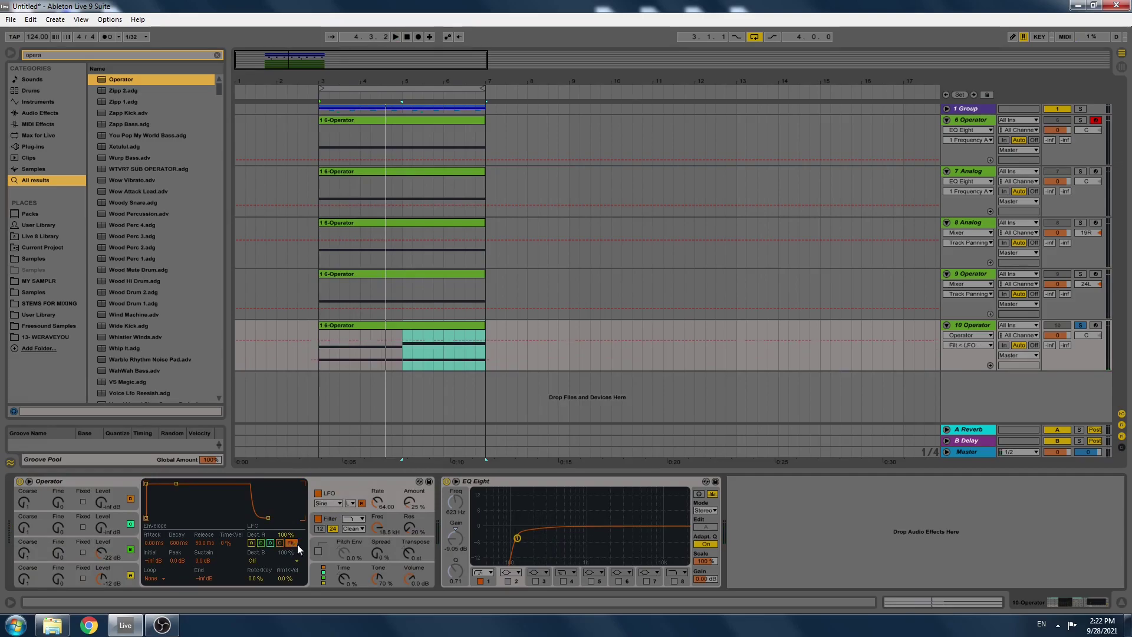
key(space)
drag(408, 506, 379, 600)
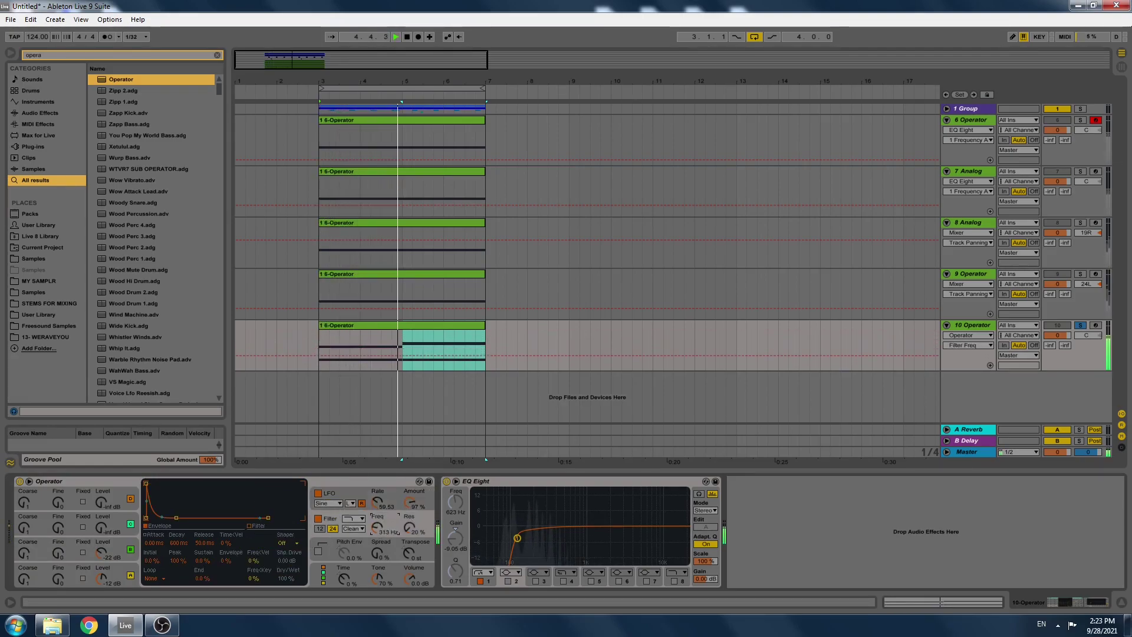
Sync the Operator LFO rate to 1/16 and reduce its amount to about 69%.
click(351, 504)
click(353, 521)
click(355, 531)
drag(406, 506, 407, 531)
Set the LFO waveform to SwDown and fine-tune its amount to about 66% and the filter frequency to about 369 Hz.
click(328, 503)
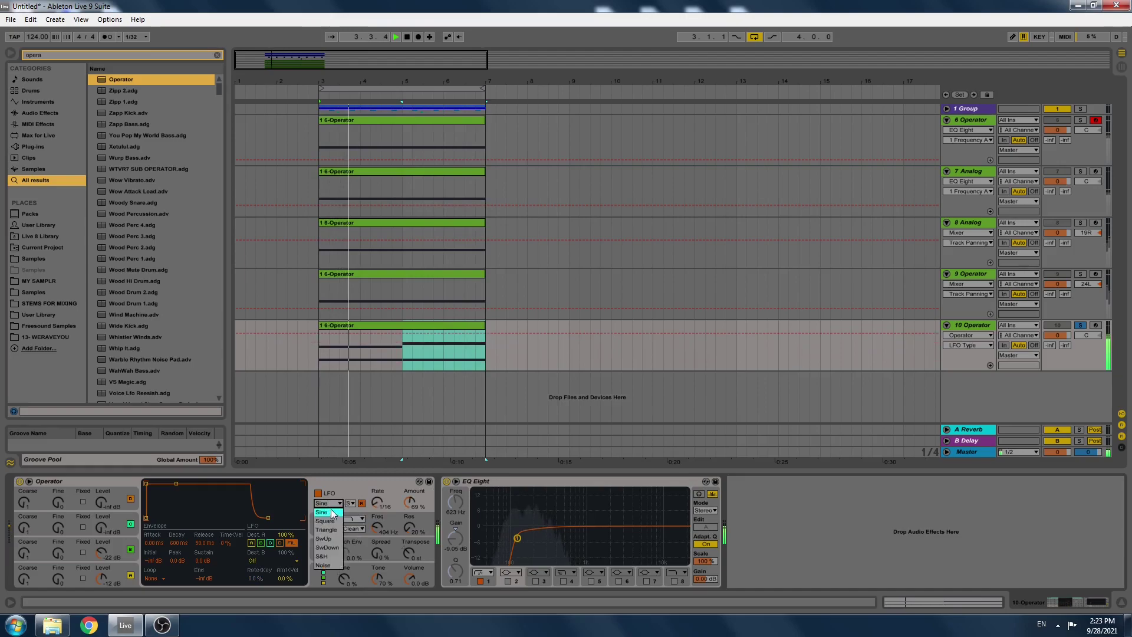
click(334, 549)
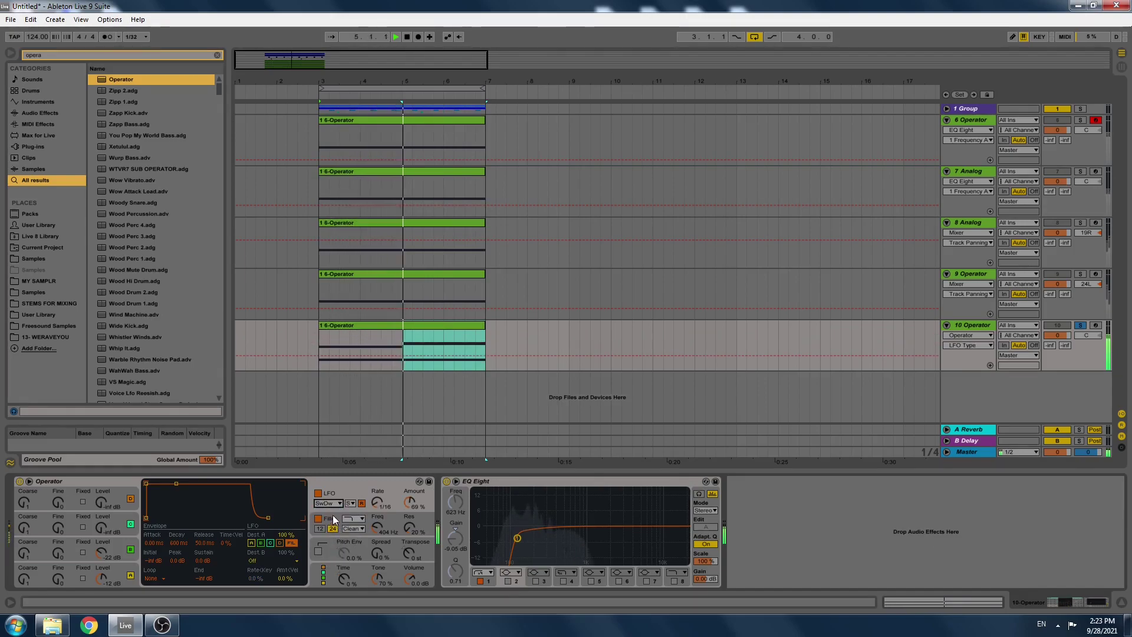
drag(407, 506, 377, 531)
key(space)
click(121, 549)
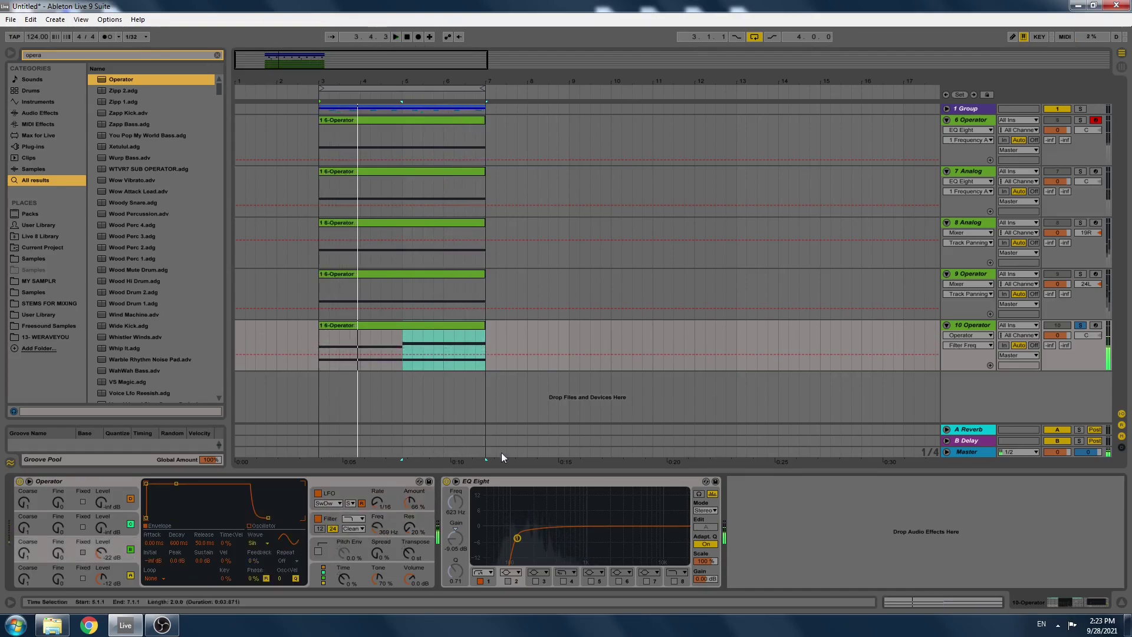
Transpose all notes in the 10 Operator clip up one octave and play it back.
double_click(386, 322)
click(614, 542)
key(ctrl+a)
key(shift+Up)
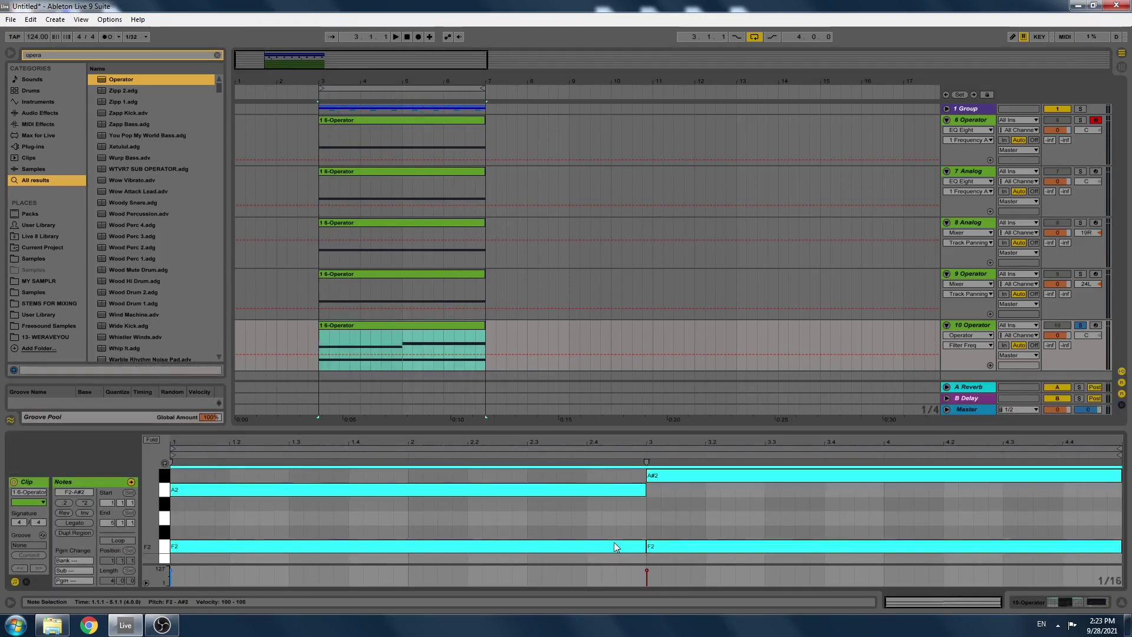
key(space)
Set 10 Operator's filter frequency to about 549 Hz and switch oscillators A and B to the Saw D waveform.
click(993, 328)
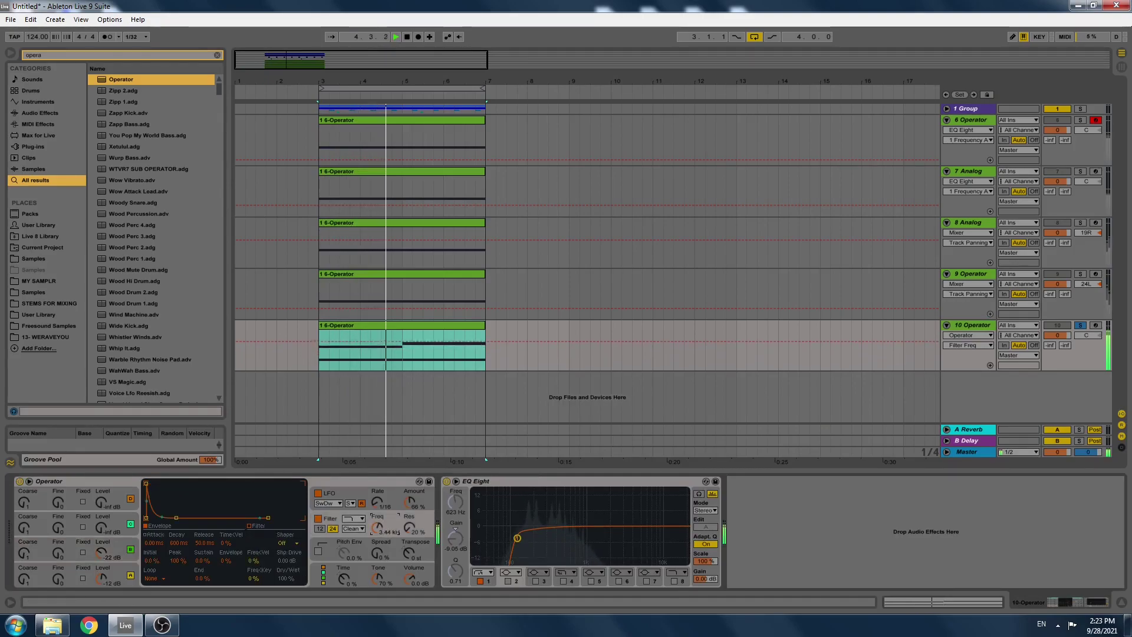
click(110, 578)
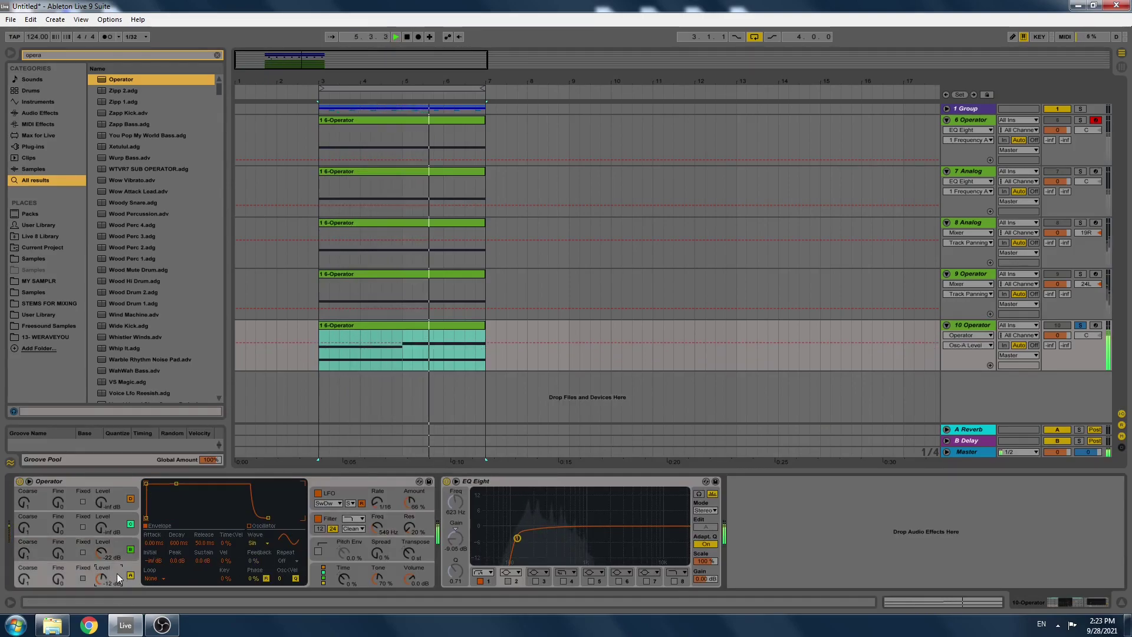
click(255, 543)
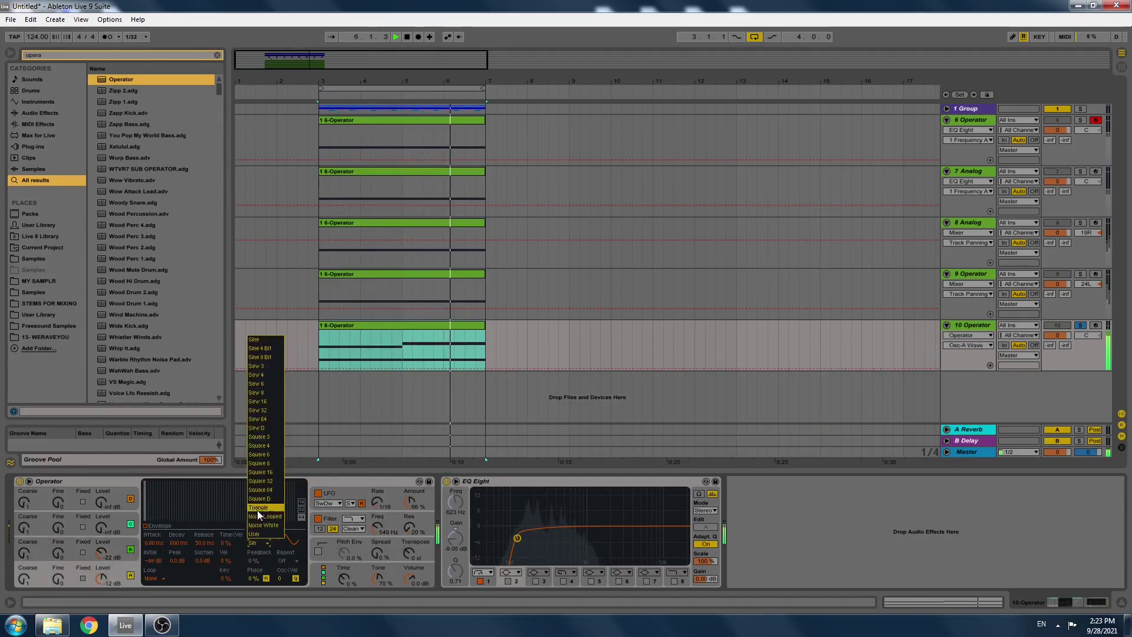
click(266, 427)
click(131, 550)
click(256, 544)
click(262, 437)
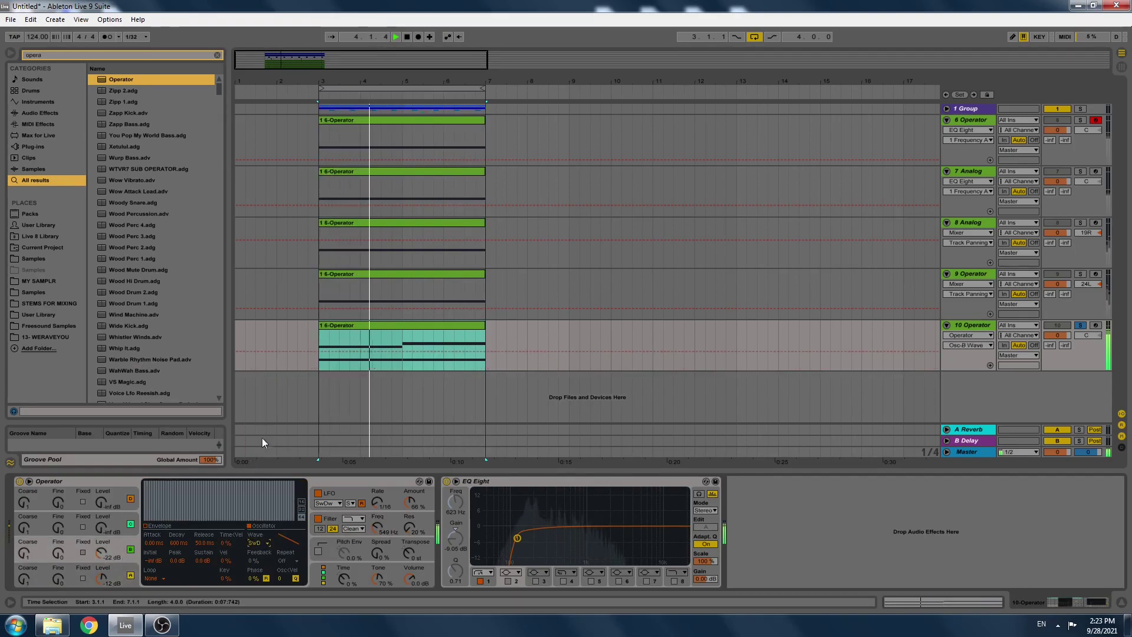
Raise 10 Operator's LFO amount to about 84% and set its volume to about -1 dB.
click(410, 503)
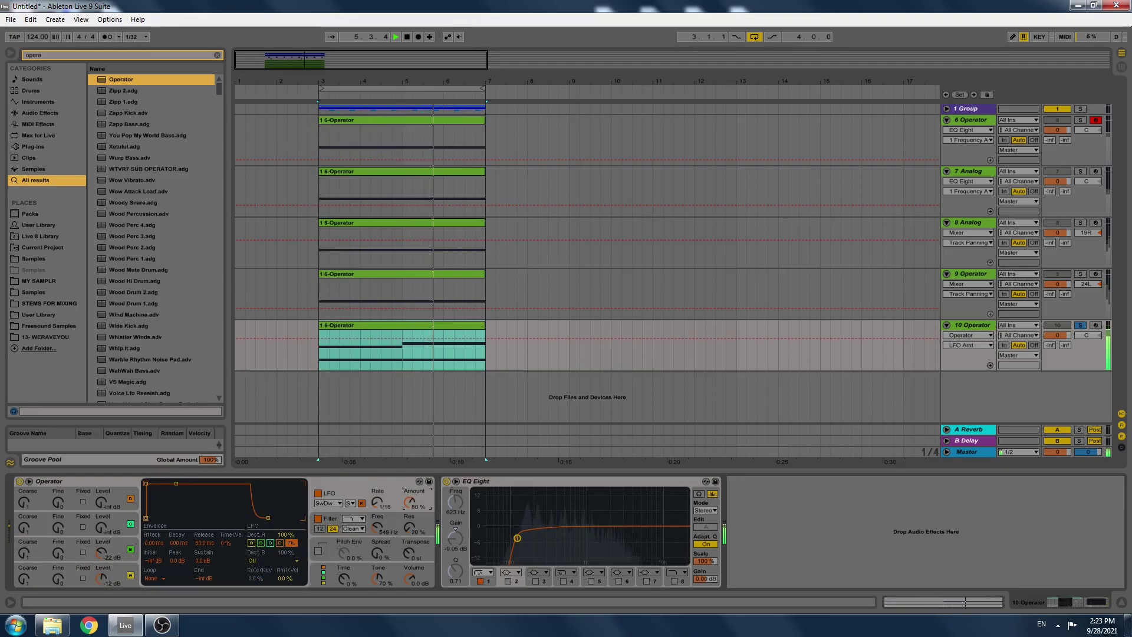
click(413, 576)
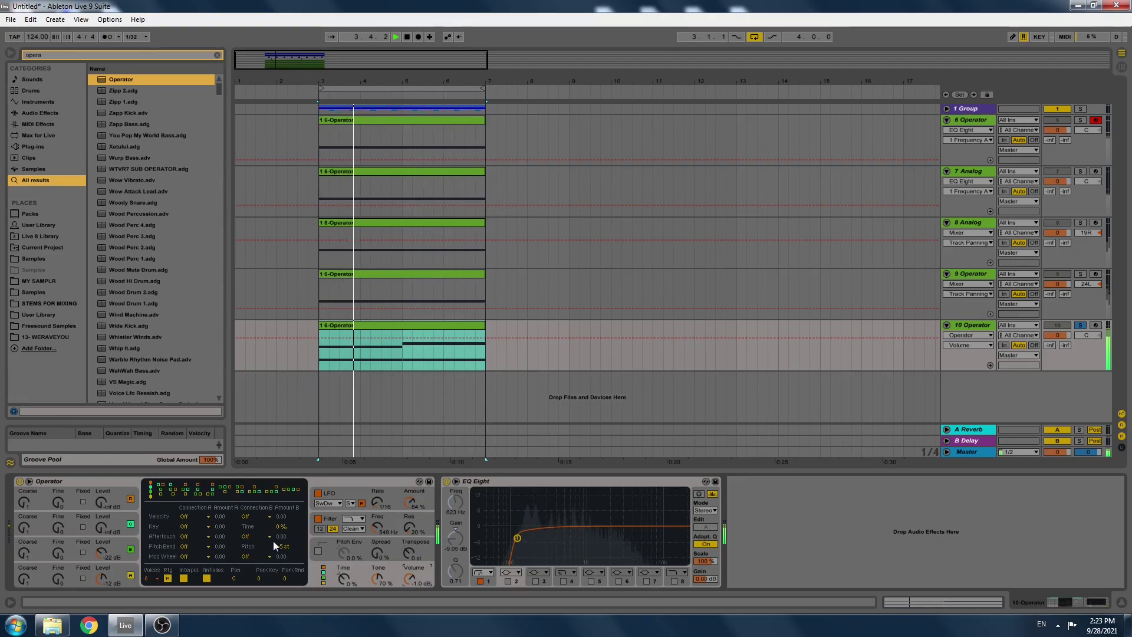
click(121, 556)
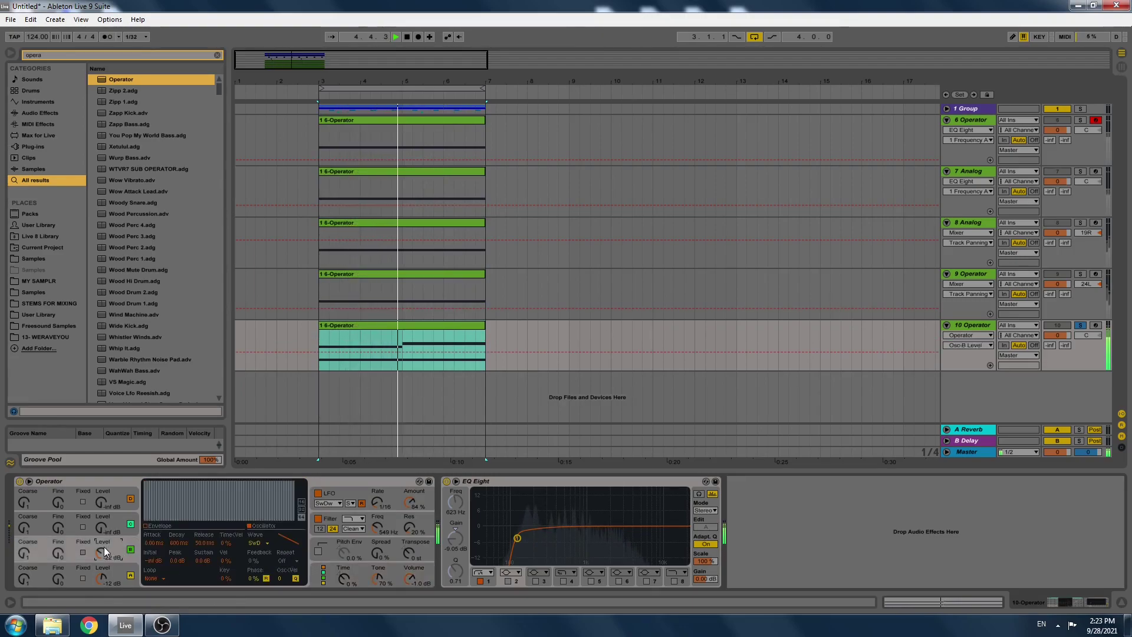
Move 10 Operator's EQ Eight low-cut band to about 127 Hz and lower Operator's volume to about -5 dB.
drag(515, 540, 532, 535)
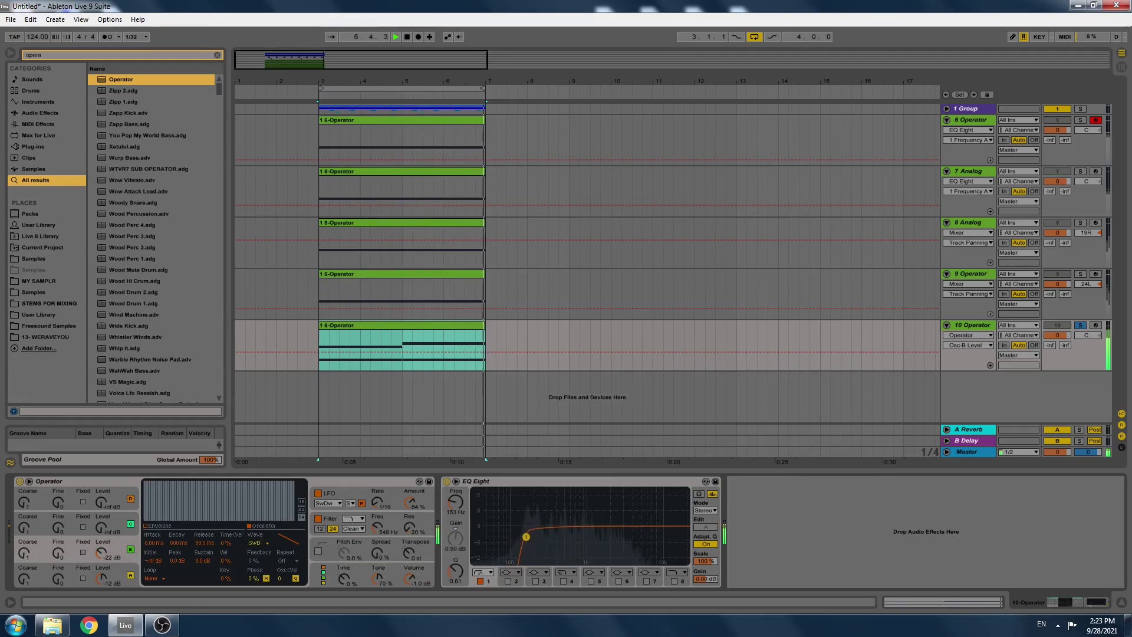
click(423, 567)
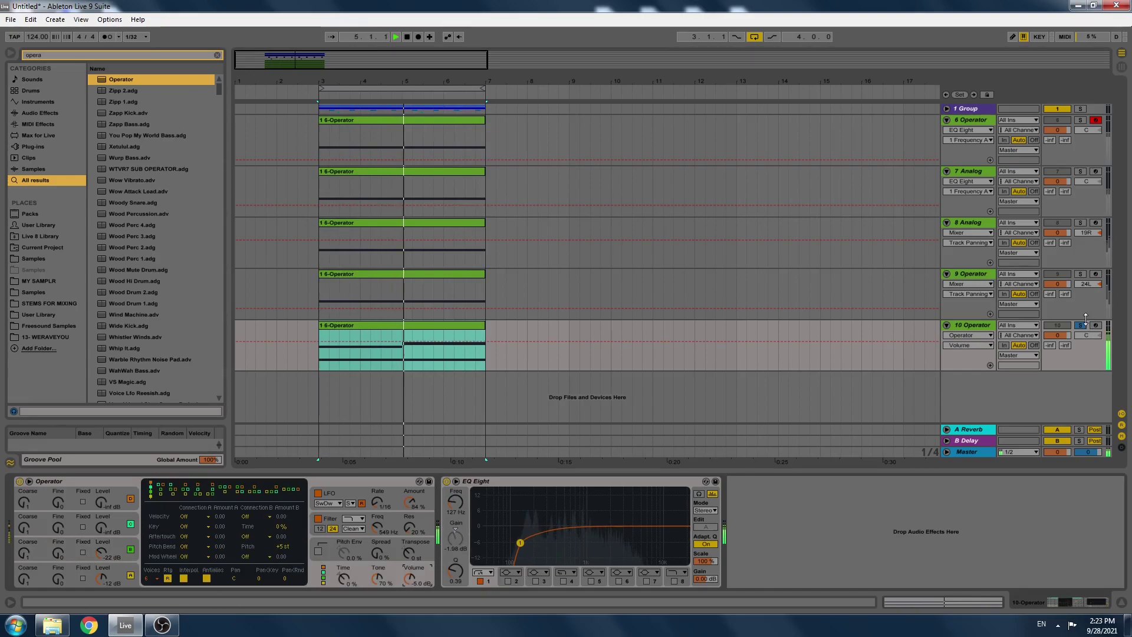
Solo the 9 Operator and 8 Analog tracks alongside 10 Operator, and try lowering 9 Operator's volume.
ctrl+click(1080, 273)
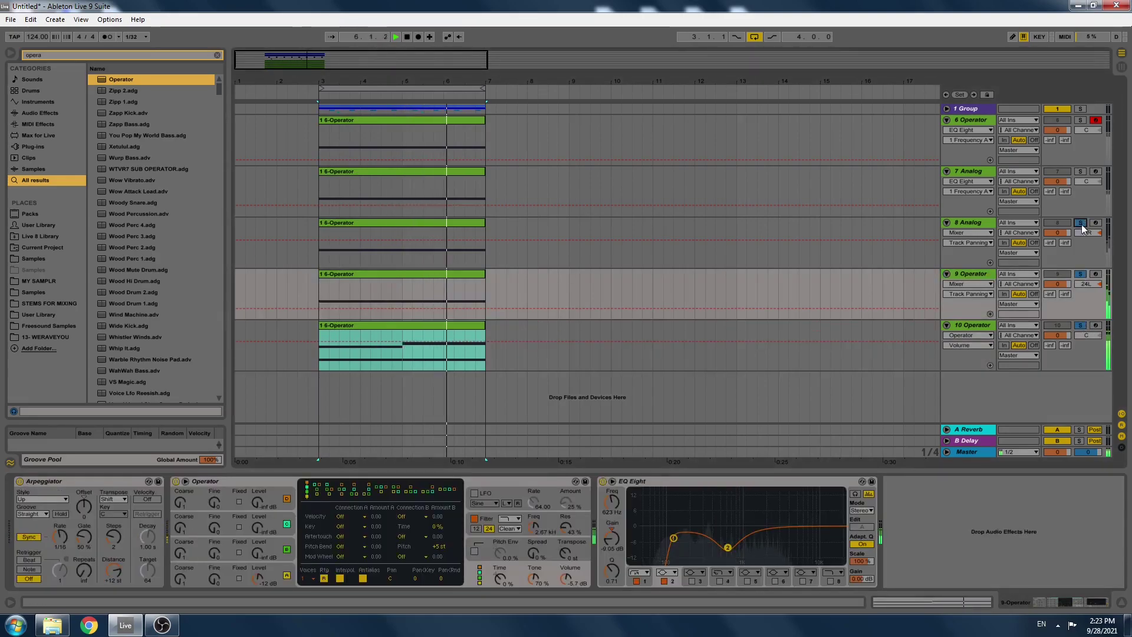
drag(563, 580, 561, 603)
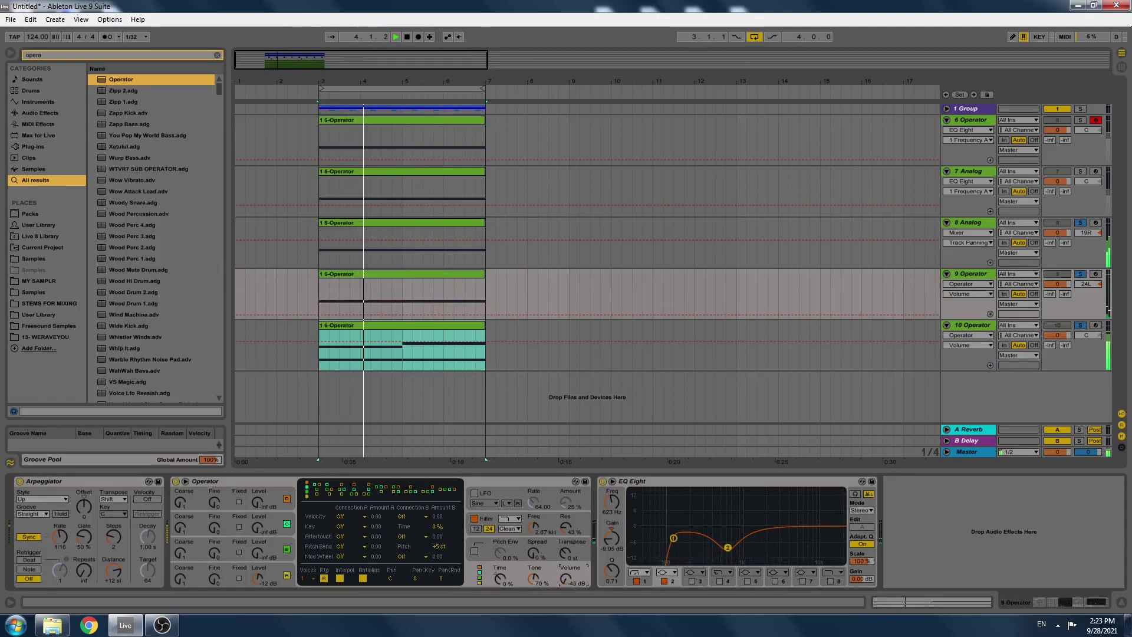
key(ctrl+z)
Lower 10 Operator's volume to about -9.8 dB and finish with all the bass tracks unsoloed.
click(967, 325)
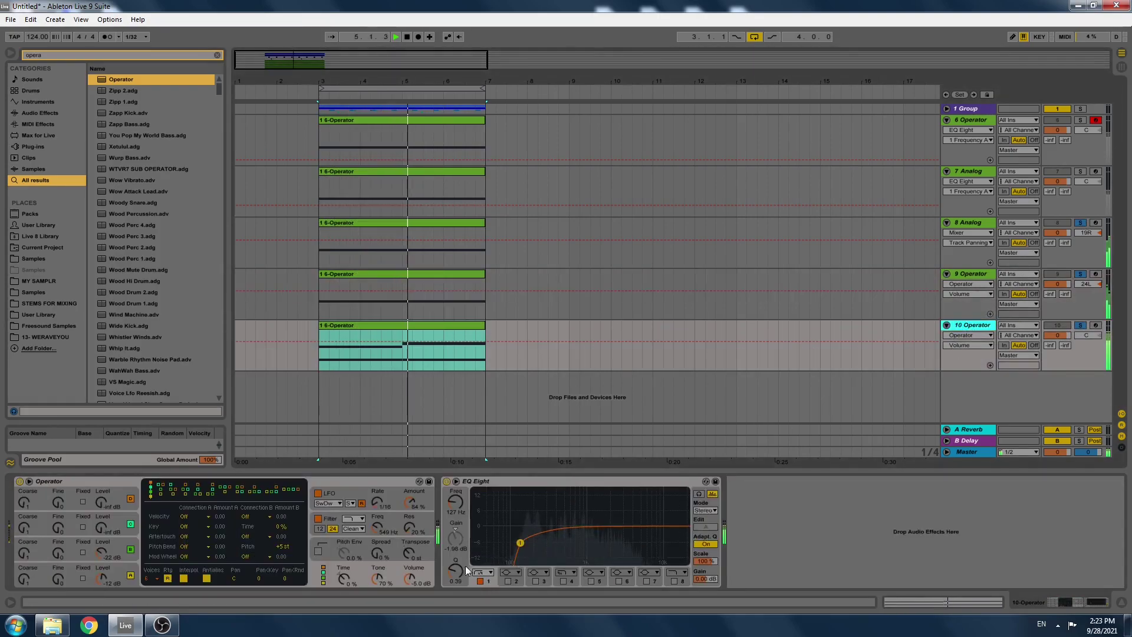
mouse_move(409, 579)
mouse_down()
mouse_move(409, 597)
mouse_move(409, 587)
mouse_up()
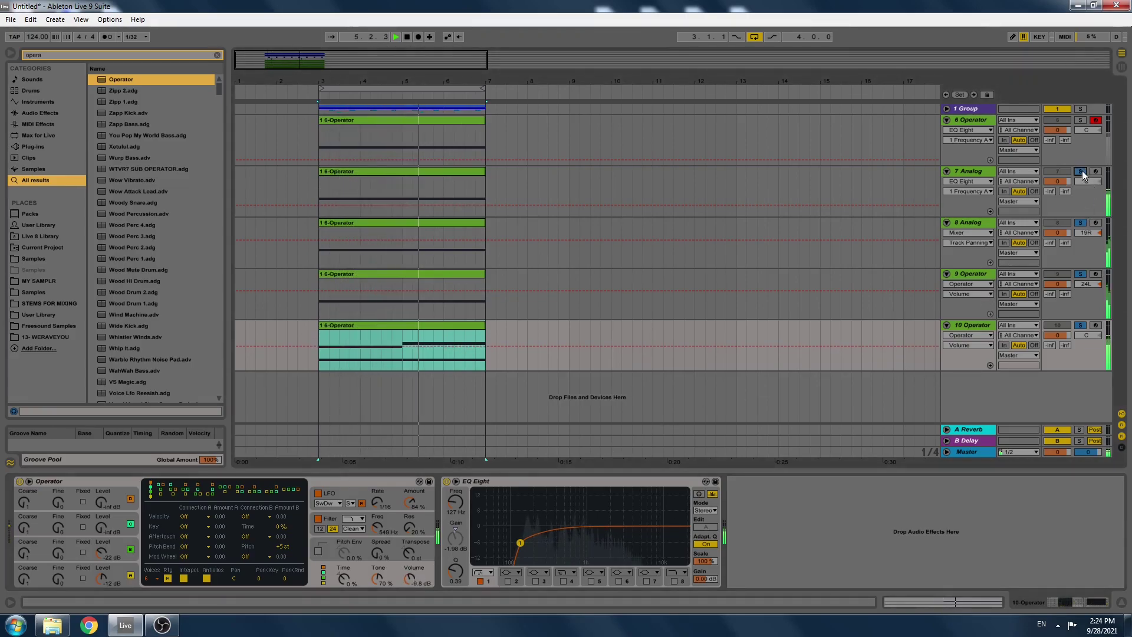
click(1081, 119)
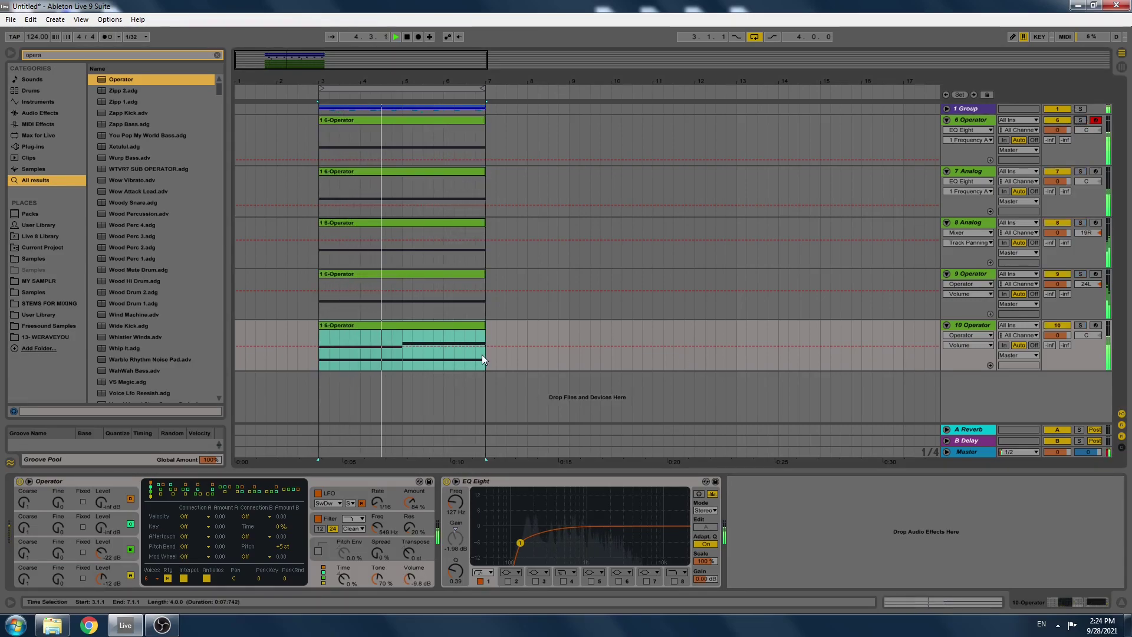
Duplicate the four-bar section of all tracks to bars 7–11 and extend the loop to bar 11.
drag(483, 355, 334, 70)
key(ctrl+d)
drag(483, 89, 651, 92)
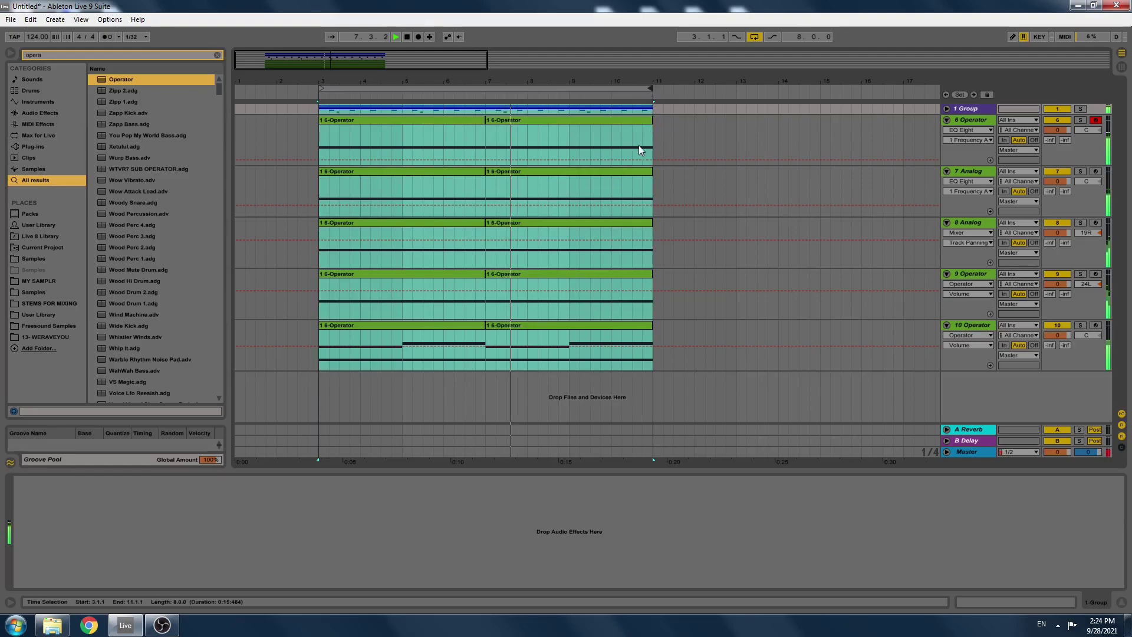
Solo the 6 Operator track and transpose the F1 note in its second clip down to D1.
click(570, 132)
double_click(562, 122)
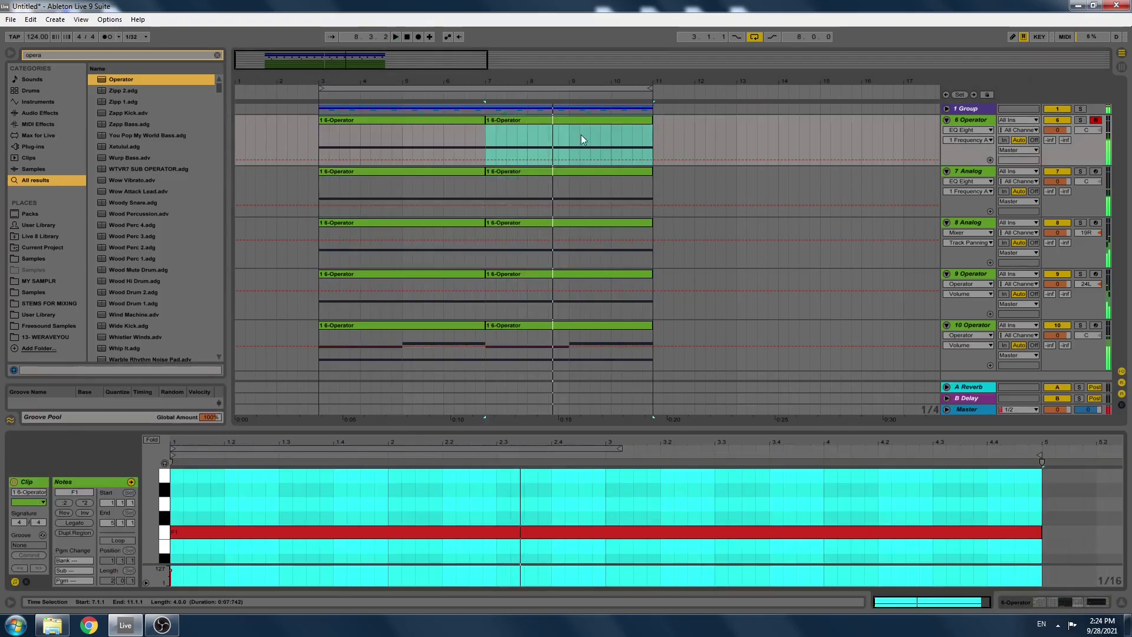
click(1080, 120)
key(space)
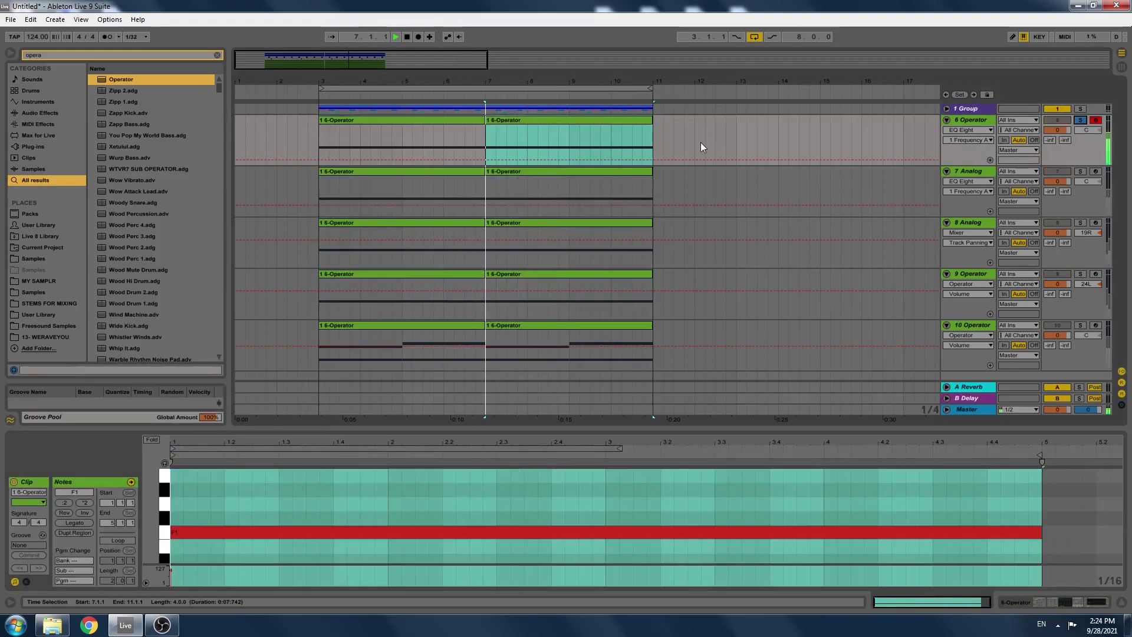
click(263, 533)
key(Down)
key(Down)
key(Down)
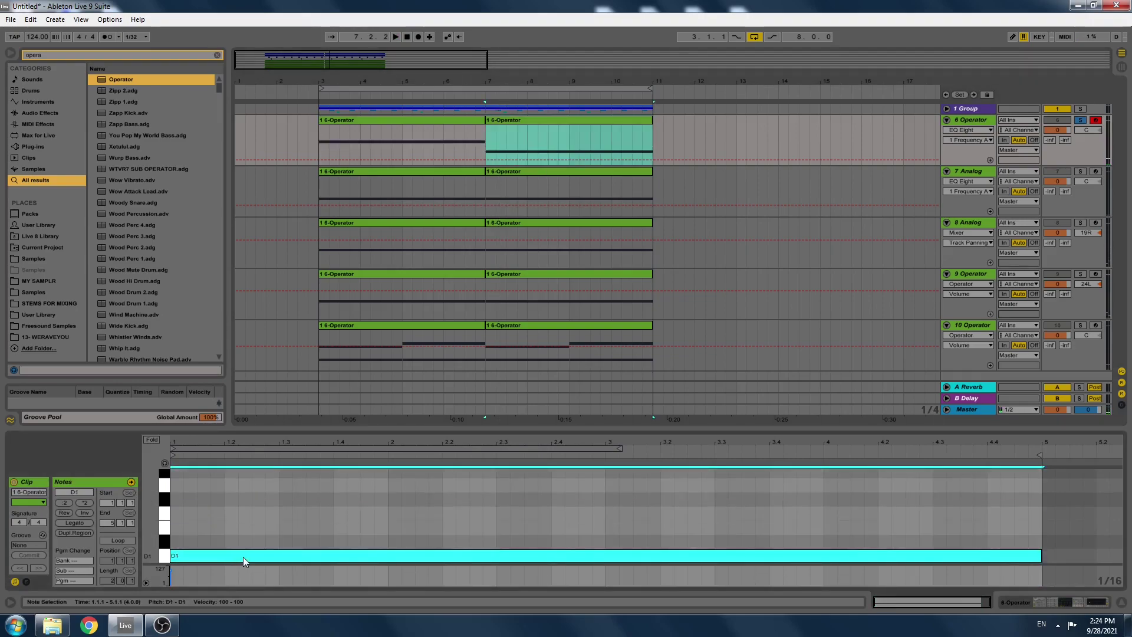
Play the D1 clip of 6 Operator and copy it over the second clips of 7 Analog, 8 Analog and 9 Operator.
key(space)
key(space)
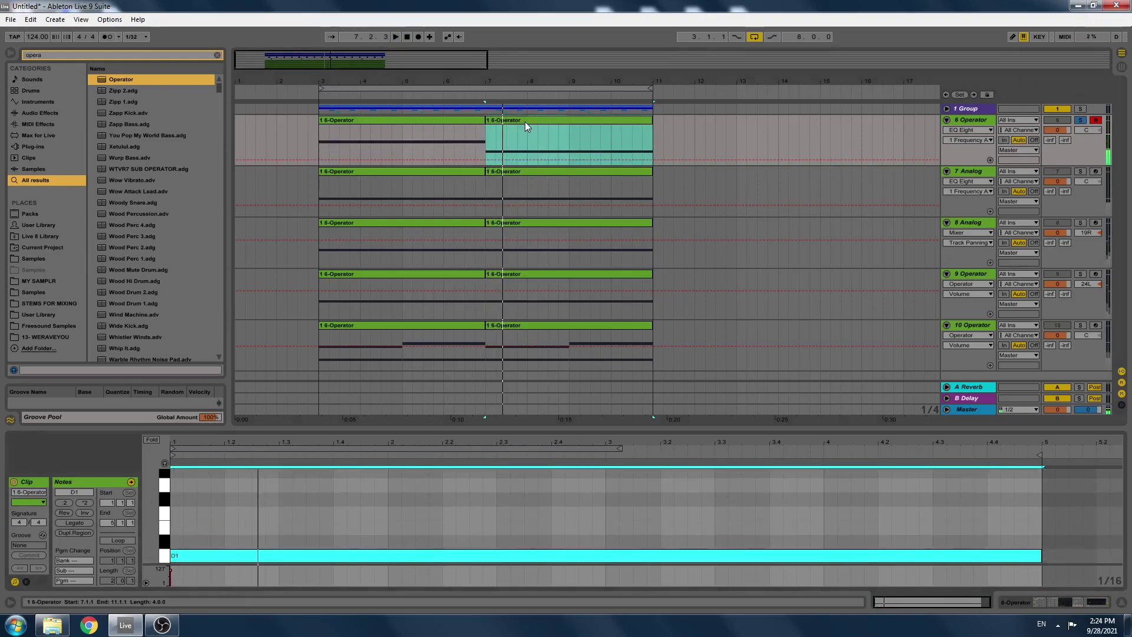
click(526, 174)
click(526, 226)
click(532, 285)
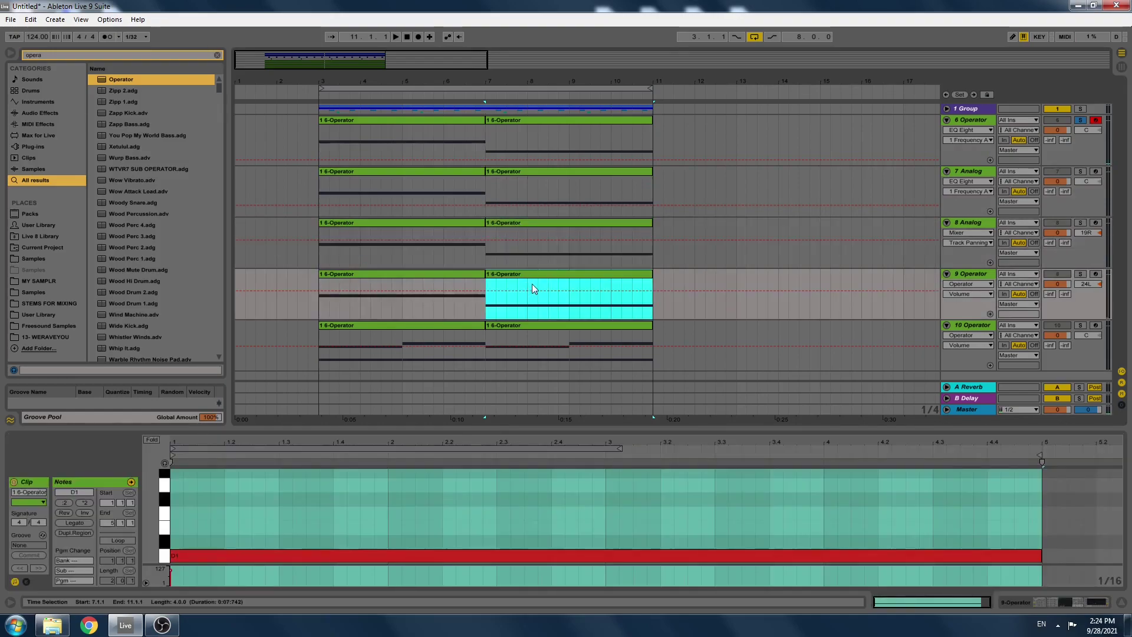
Delete the second clip of 10 Operator and unsolo 6 Operator, playing all tracks from bar 3.
click(515, 327)
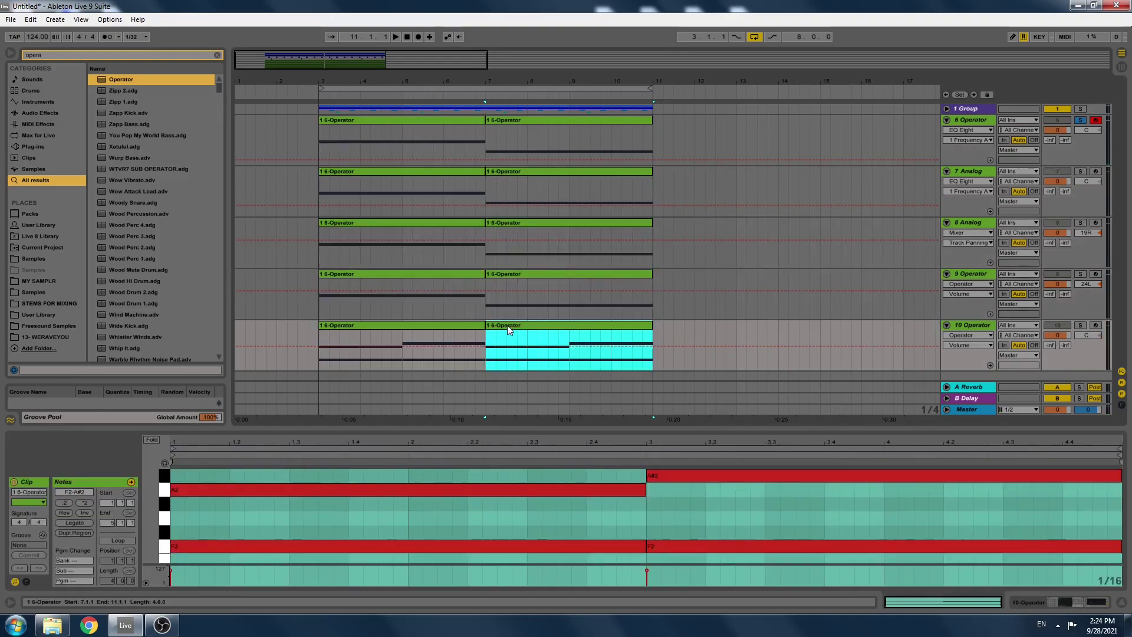
key(Delete)
key(space)
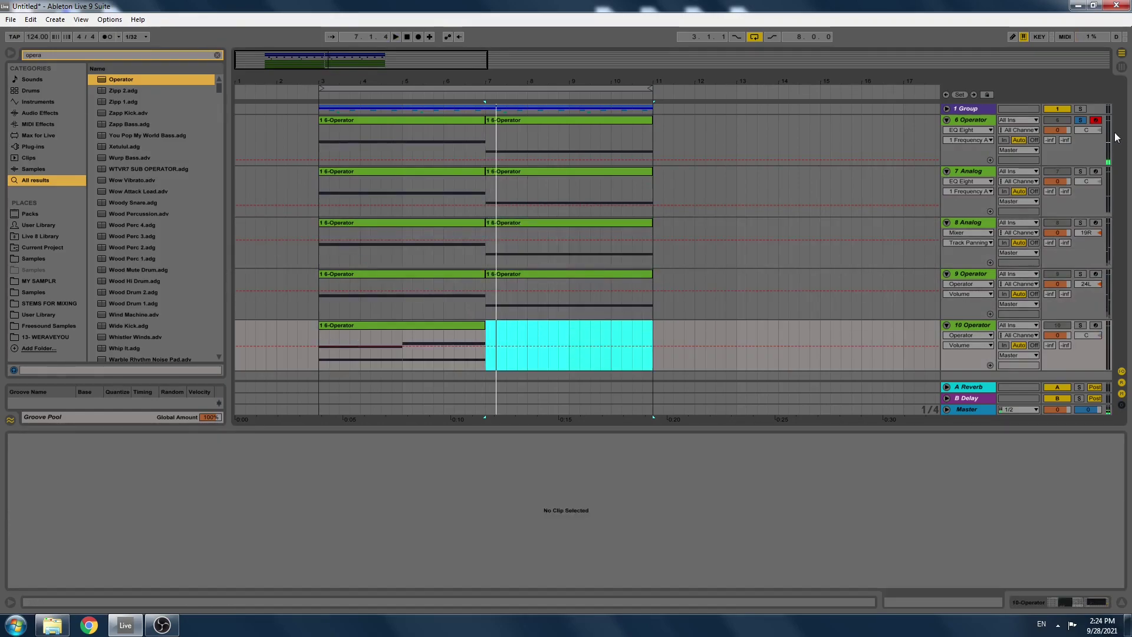
click(1081, 120)
click(485, 254)
key(space)
click(315, 259)
key(space)
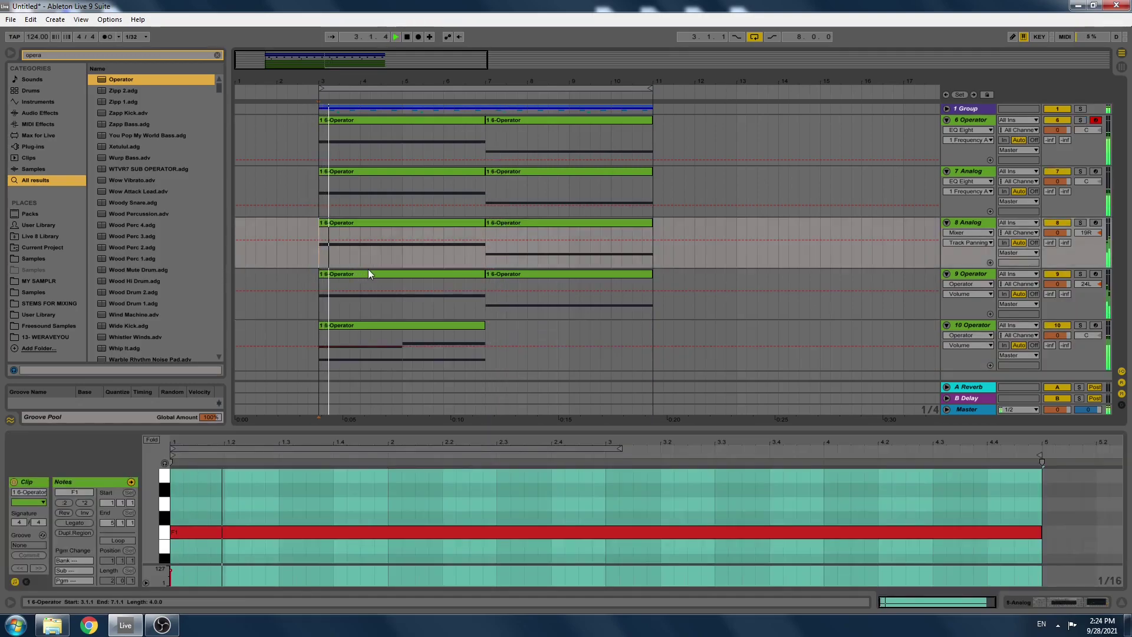
Duplicate the 10 Operator clip to bars 7–11 and transpose the copy's F2 notes down to D2.
click(417, 328)
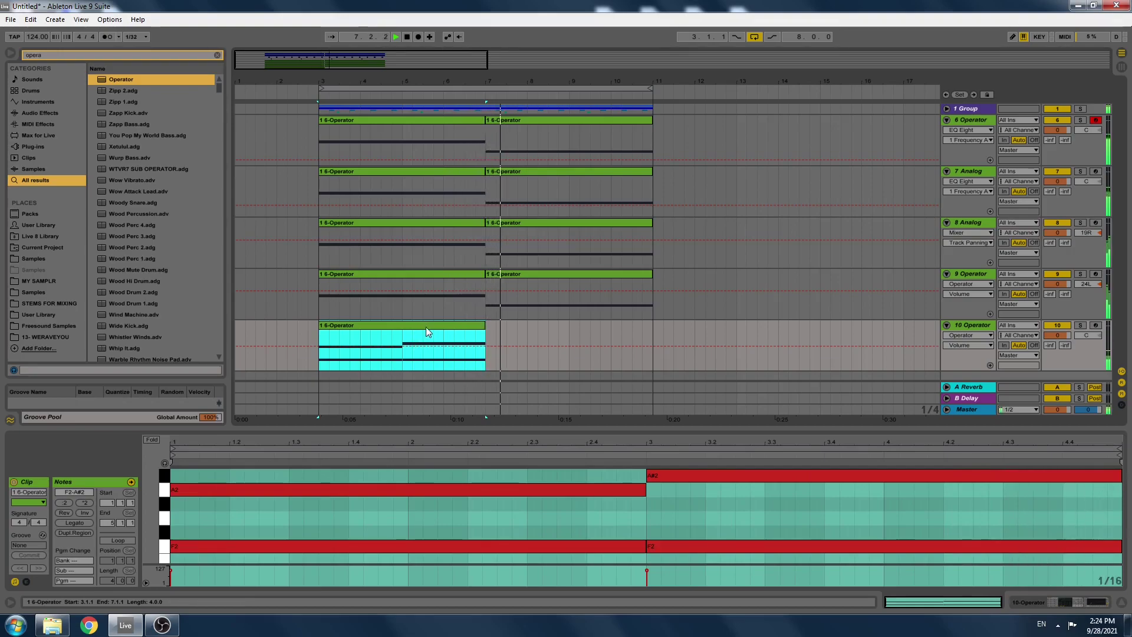
key(ctrl+d)
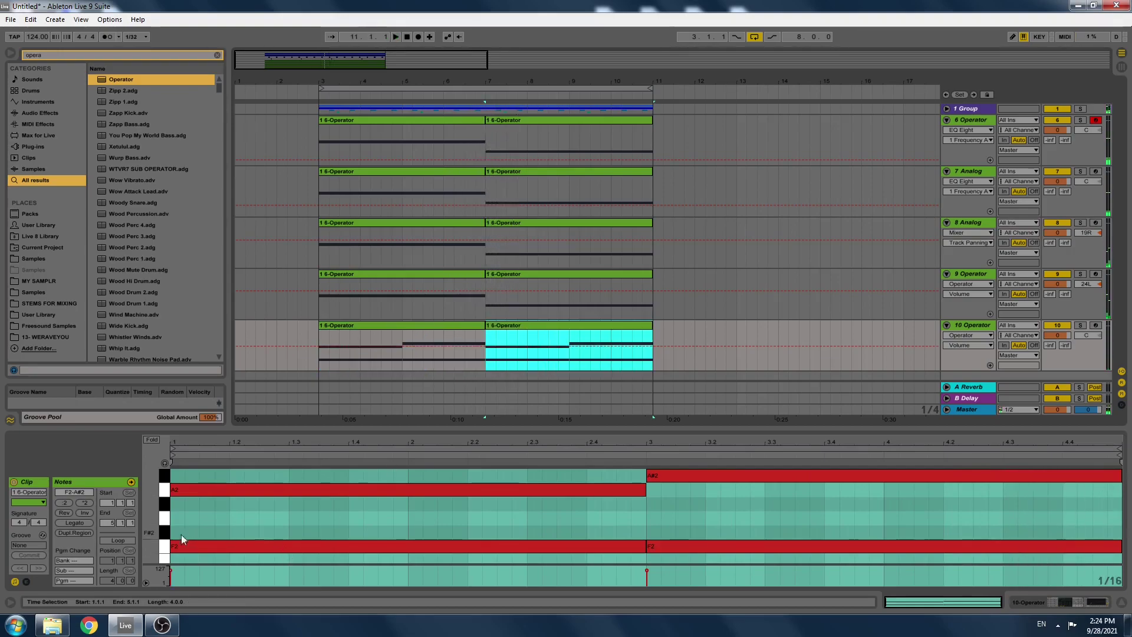
click(165, 546)
key(Down)
key(Down)
key(Down)
key(space)
key(space)
In the second 10 Operator clip, lower the A2 note to F2 and the A#2 note to G2.
scroll(164, 508, up, 2)
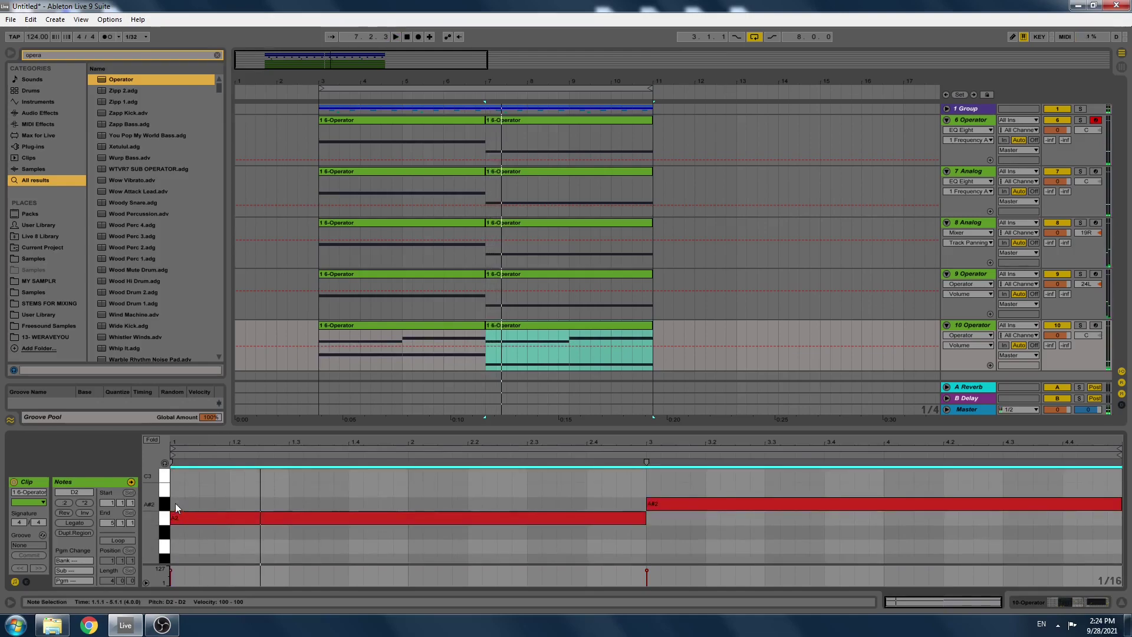
click(165, 527)
key(Down)
key(Down)
key(space)
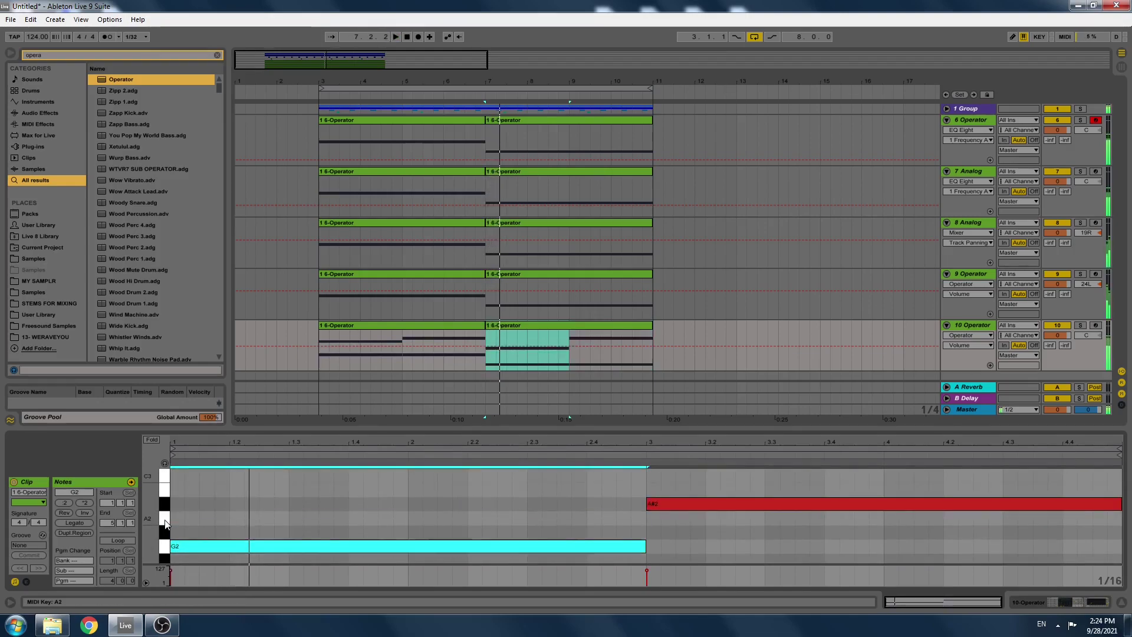
key(Down)
key(Down)
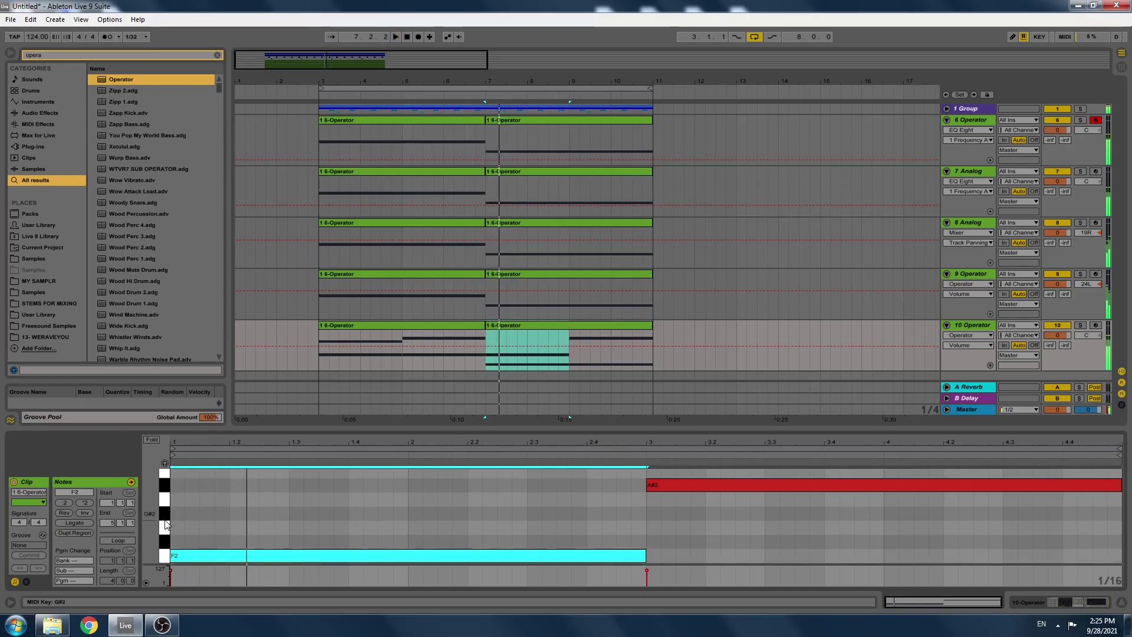
drag(703, 483, 699, 523)
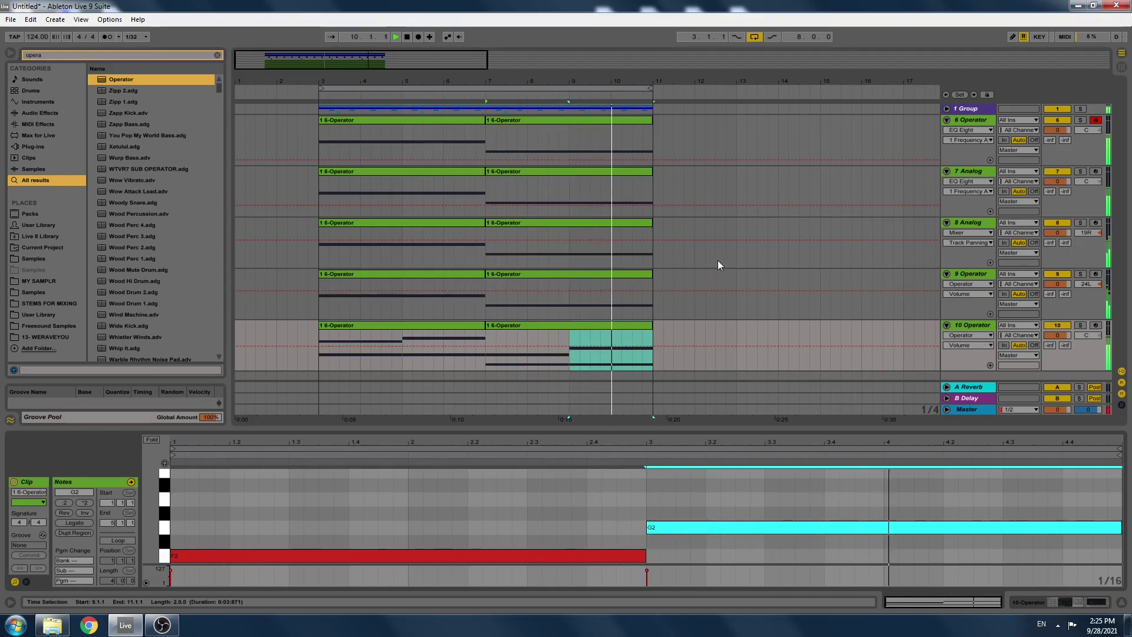
Raise the filter frequency of the Operator on the 10 Operator track to about 2.53 kHz.
click(320, 358)
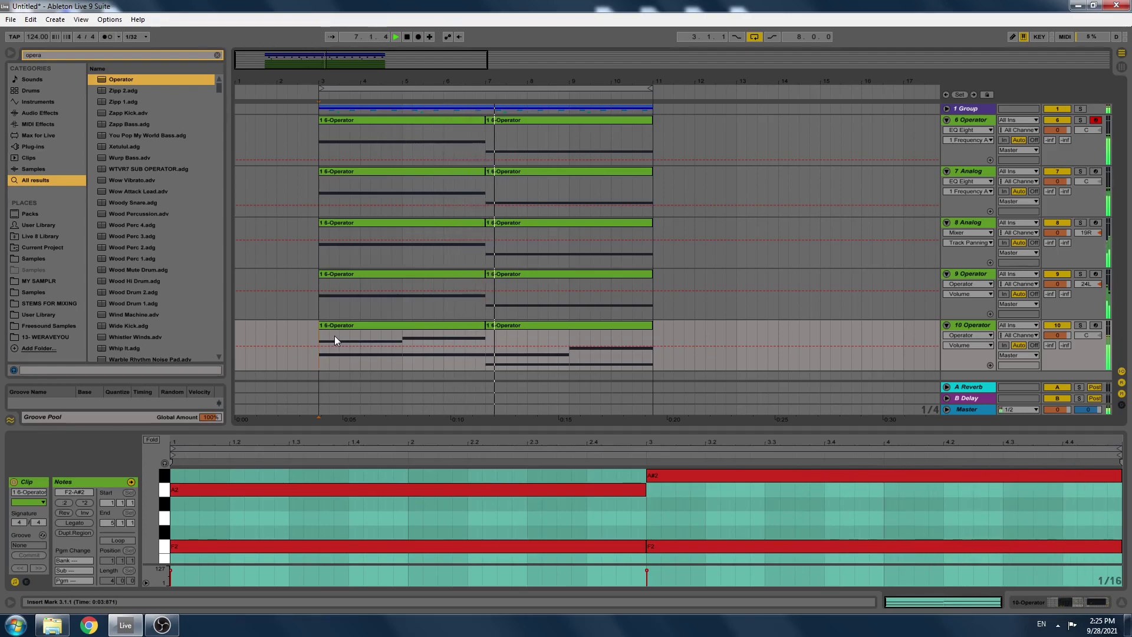
click(958, 326)
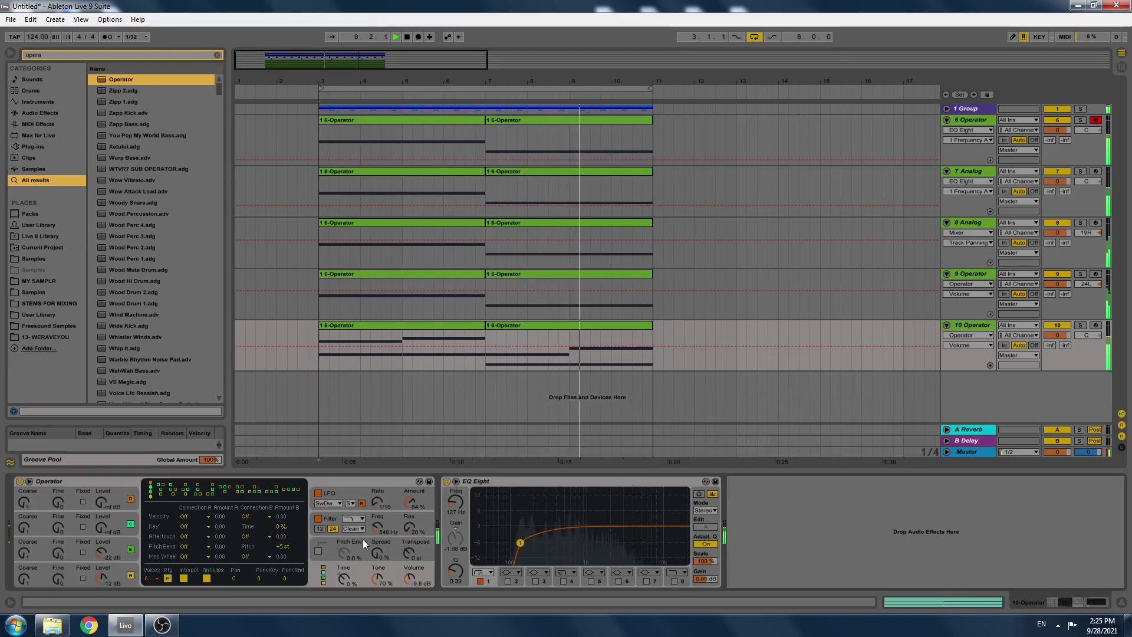
drag(377, 528, 377, 477)
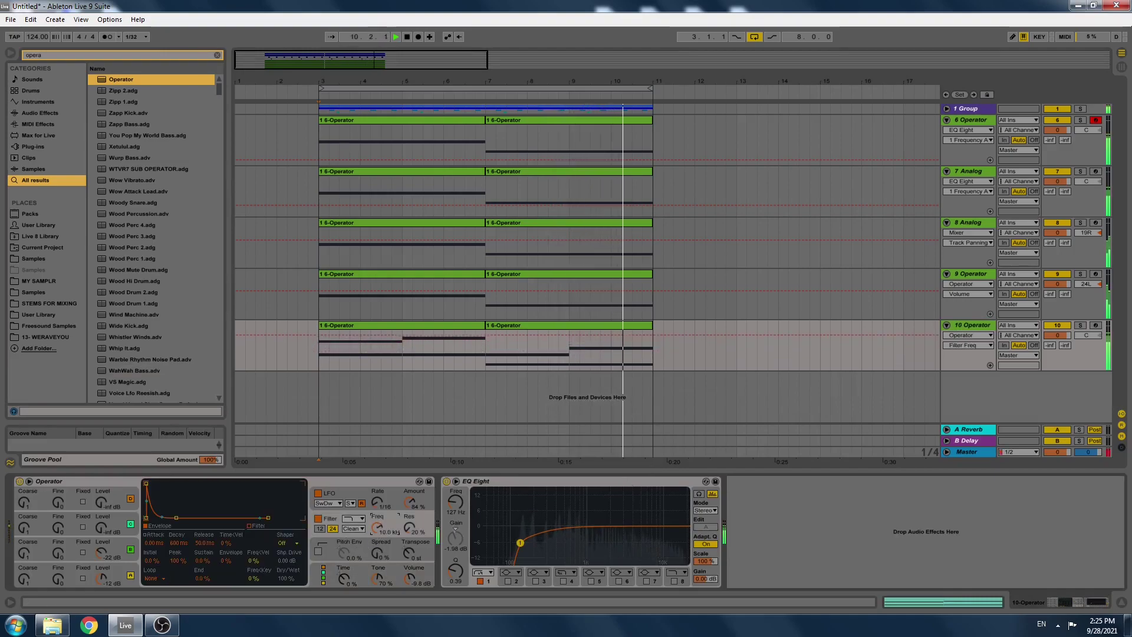
Add a Ping Pong Delay to 10 Operator with about 32% feedback, 38% dry/wet and its filter at 1.52 kHz.
key(ctrl+f)
text(de)
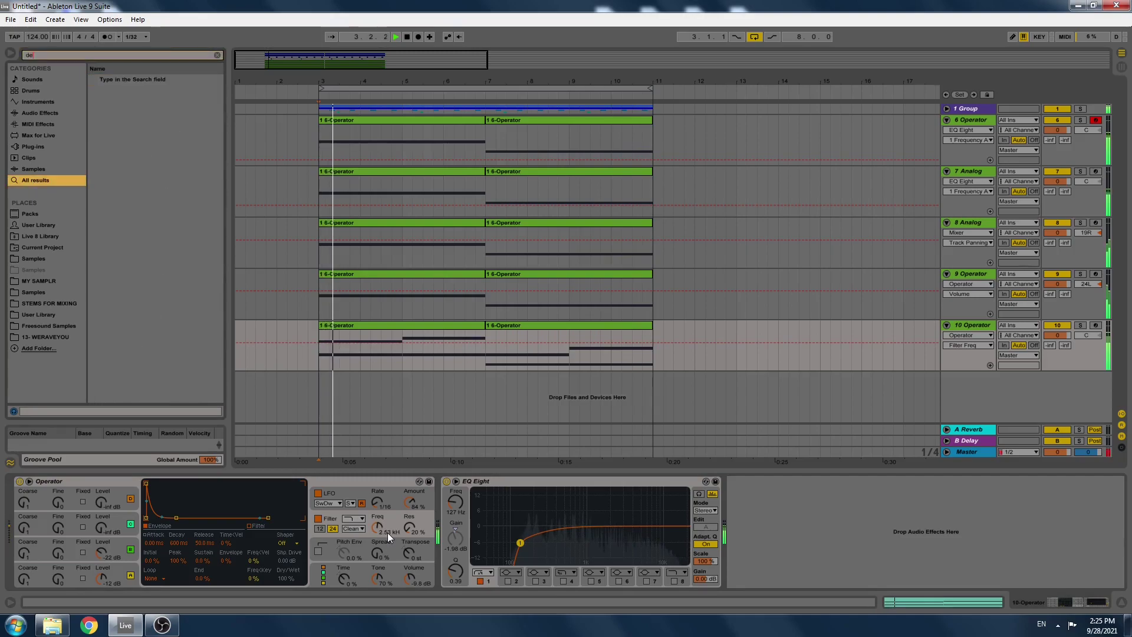
text(l)
key(Down)
key(Down)
key(Return)
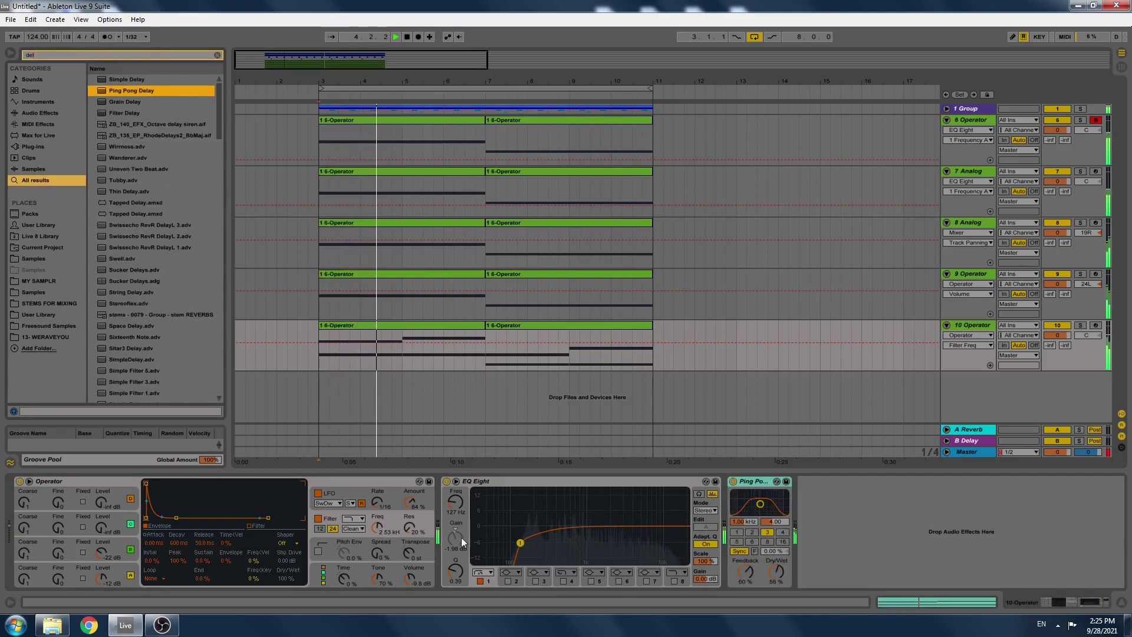
drag(745, 571, 746, 604)
drag(760, 503, 764, 504)
drag(776, 571, 773, 594)
Add a Reverb to 10 Operator with about 67% dry/wet and a decay time of about 1.53 s.
key(ctrl+f)
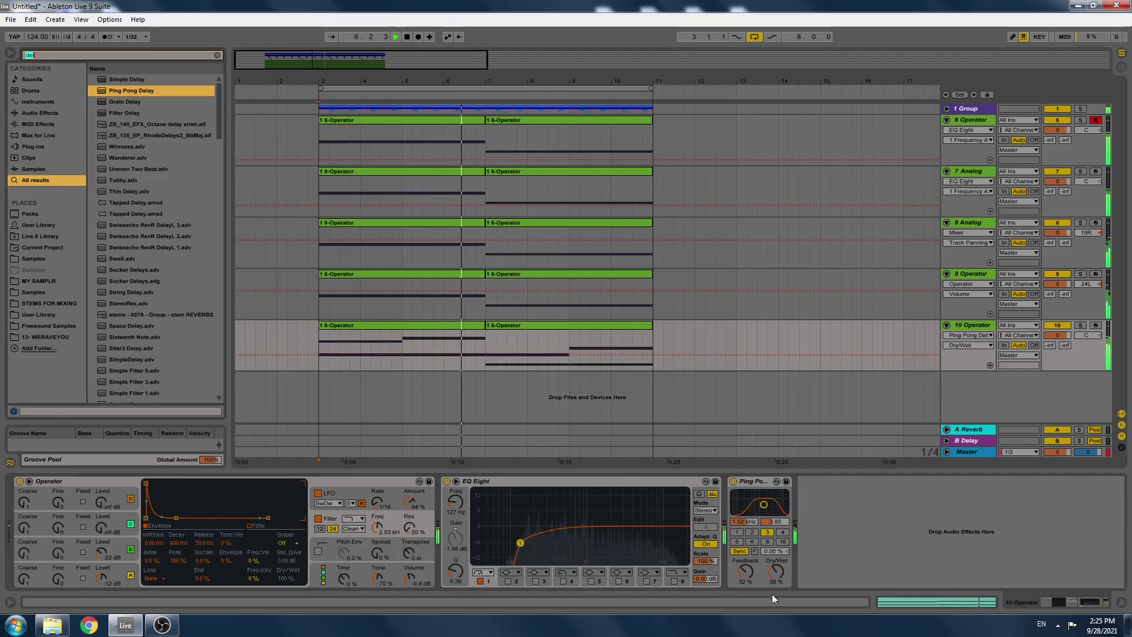
text(rev)
double_click(150, 80)
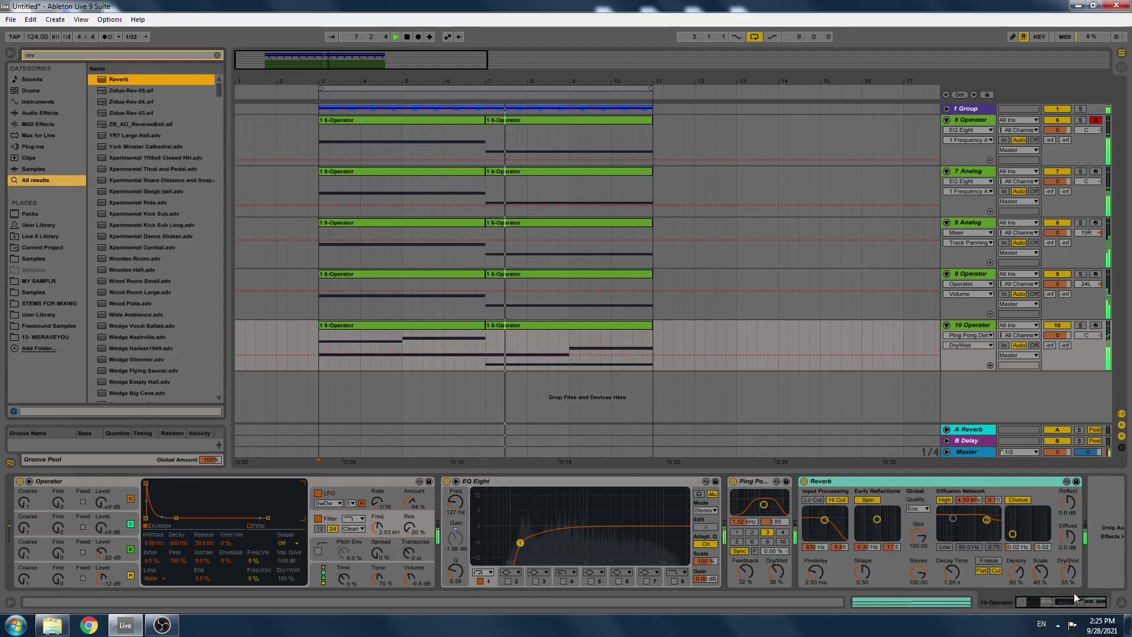
drag(1068, 571, 1068, 560)
drag(953, 576, 954, 567)
key(ctrl+f)
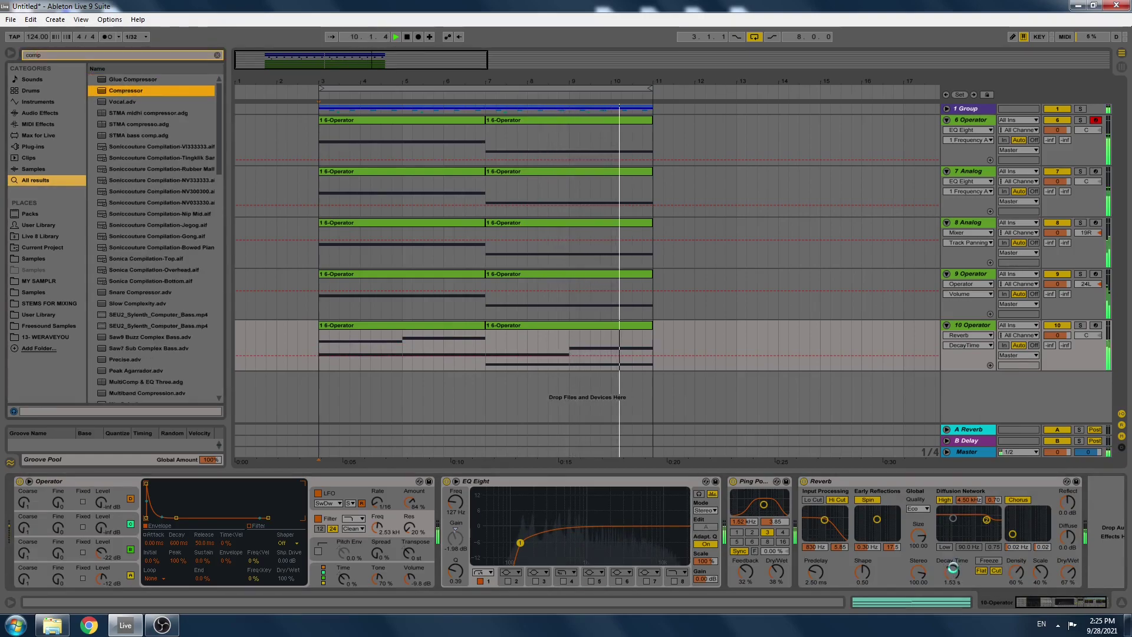
key(Return)
click(926, 482)
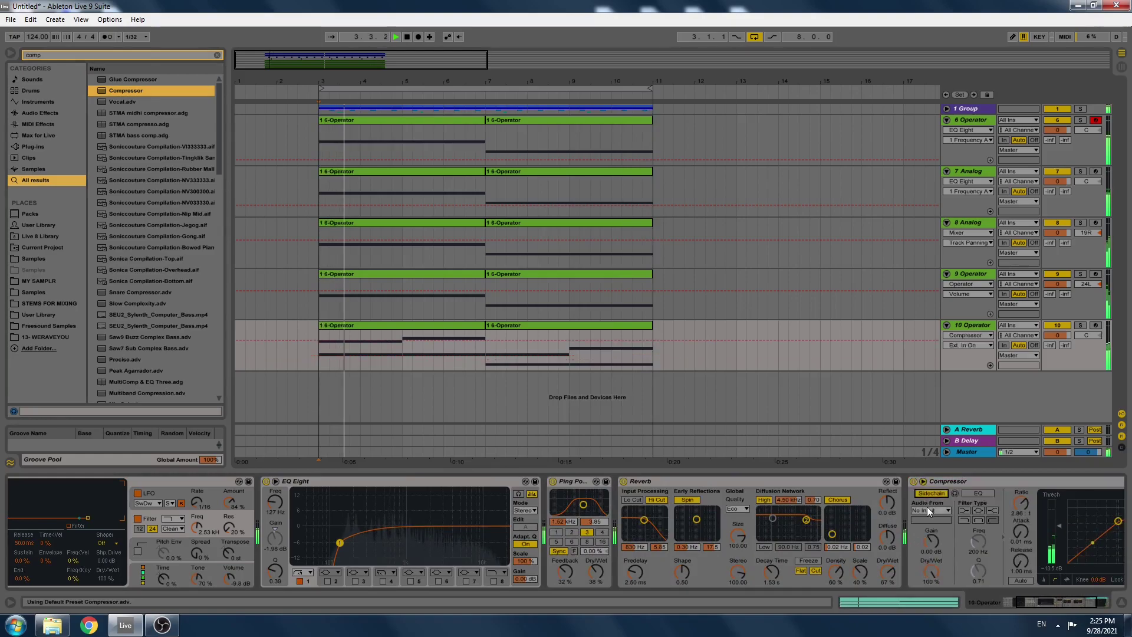
click(928, 509)
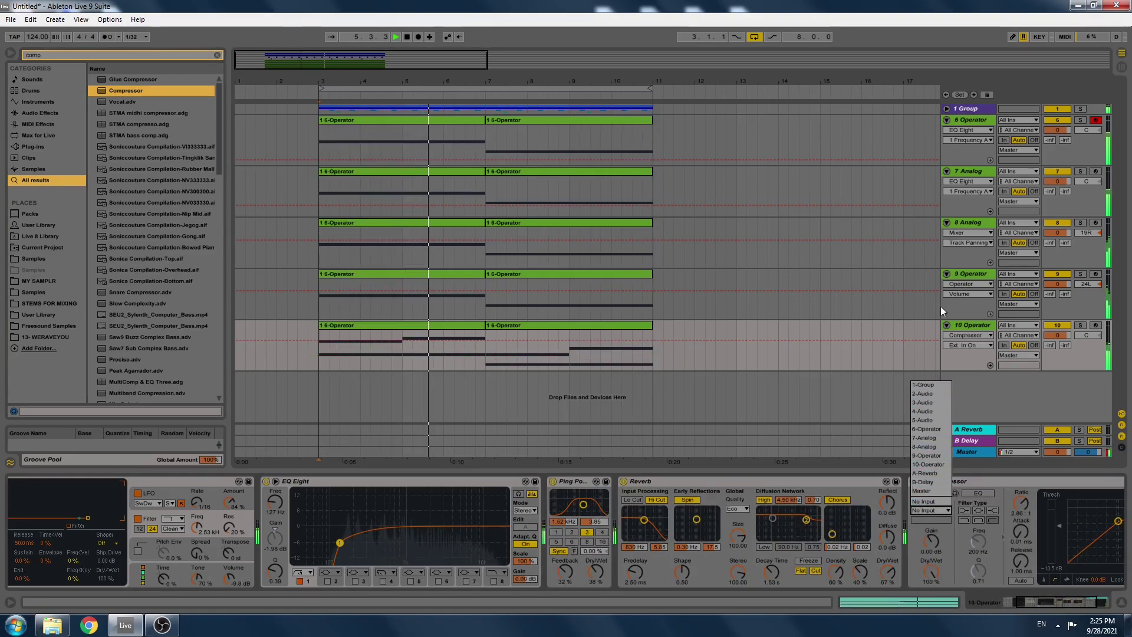
key(Escape)
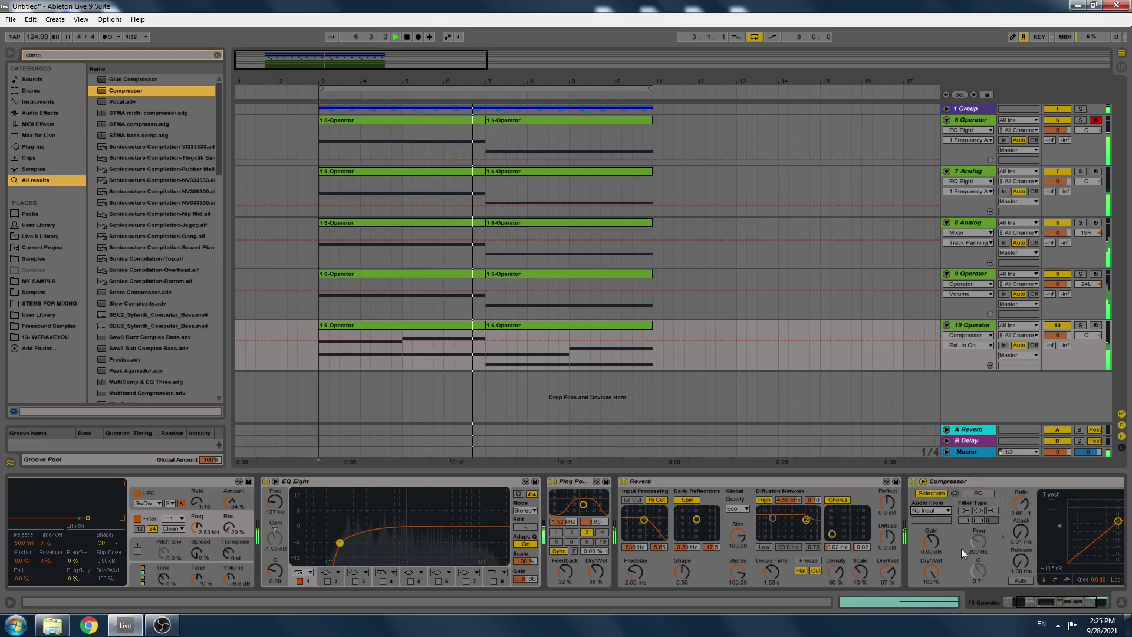
click(980, 484)
key(Delete)
Search the browser for "auto" and add an Auto Pan after the Reverb on 10 Operator.
key(ctrl+f)
text(au)
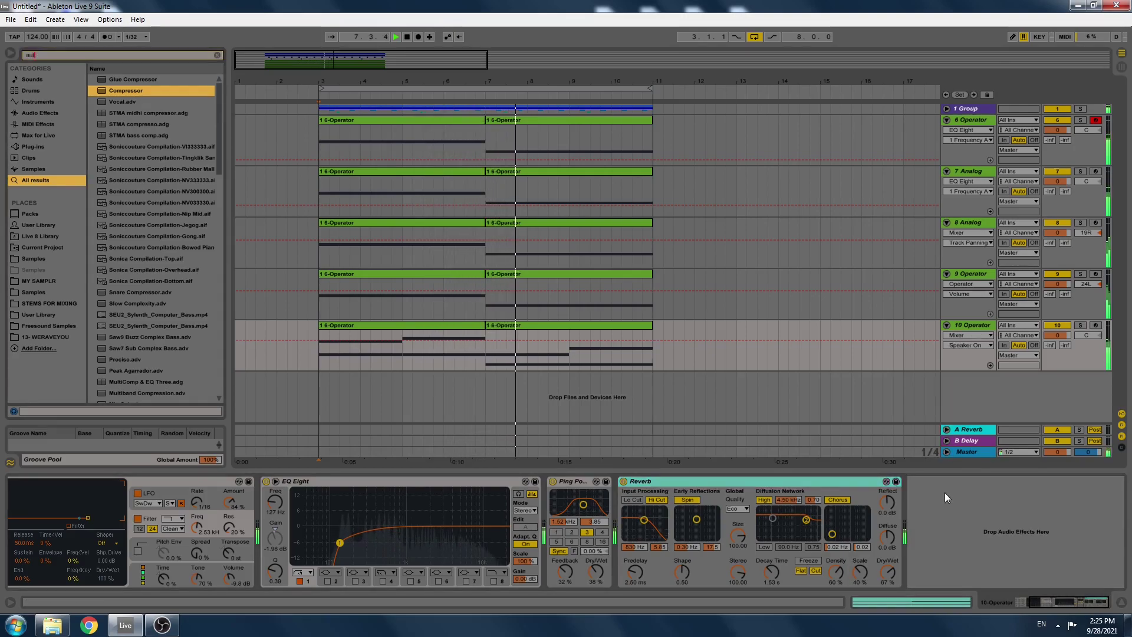
text(to)
key(Down)
key(Return)
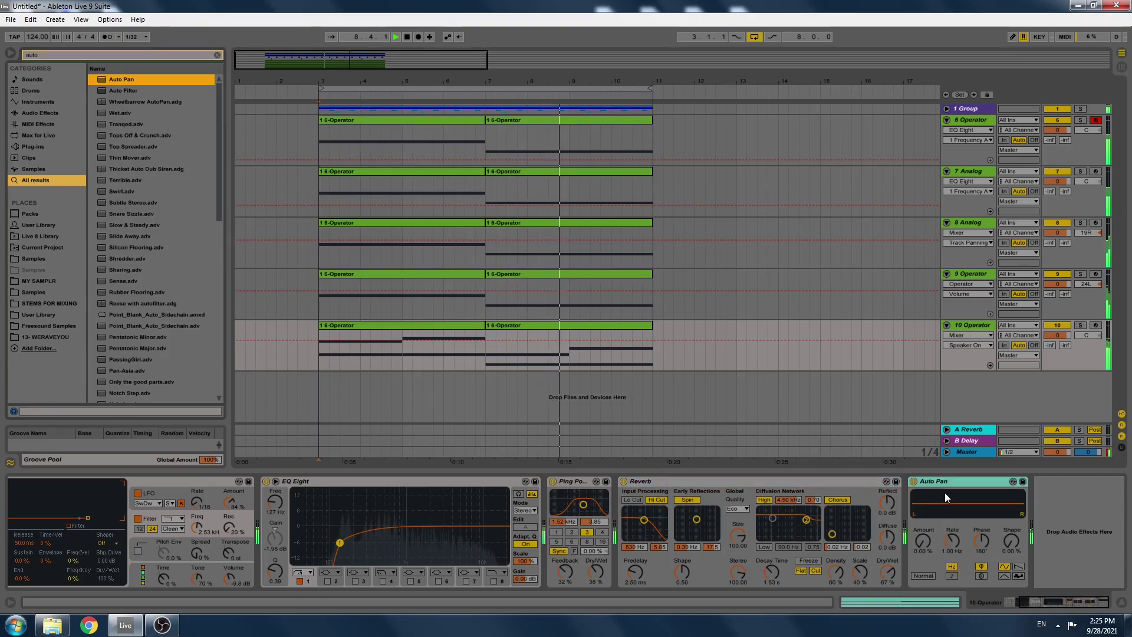
Set the Auto Pan to about 55% amount, 360° phase, a tempo-synced 1/4 rate and 180° offset.
drag(923, 542, 923, 496)
drag(981, 542, 981, 495)
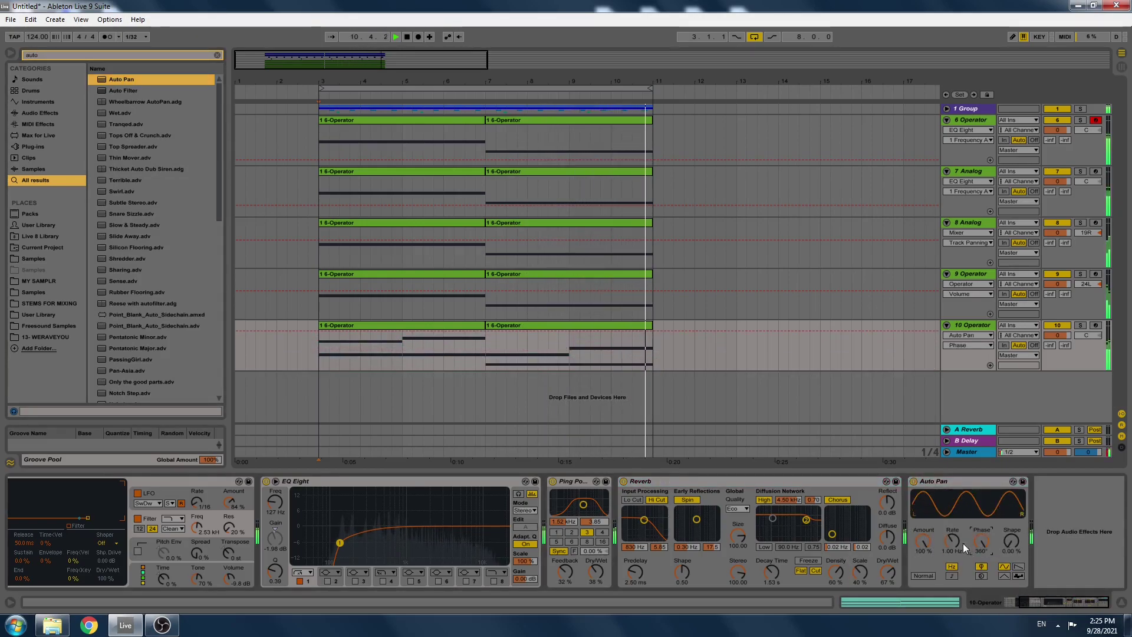
click(952, 576)
drag(952, 541, 952, 510)
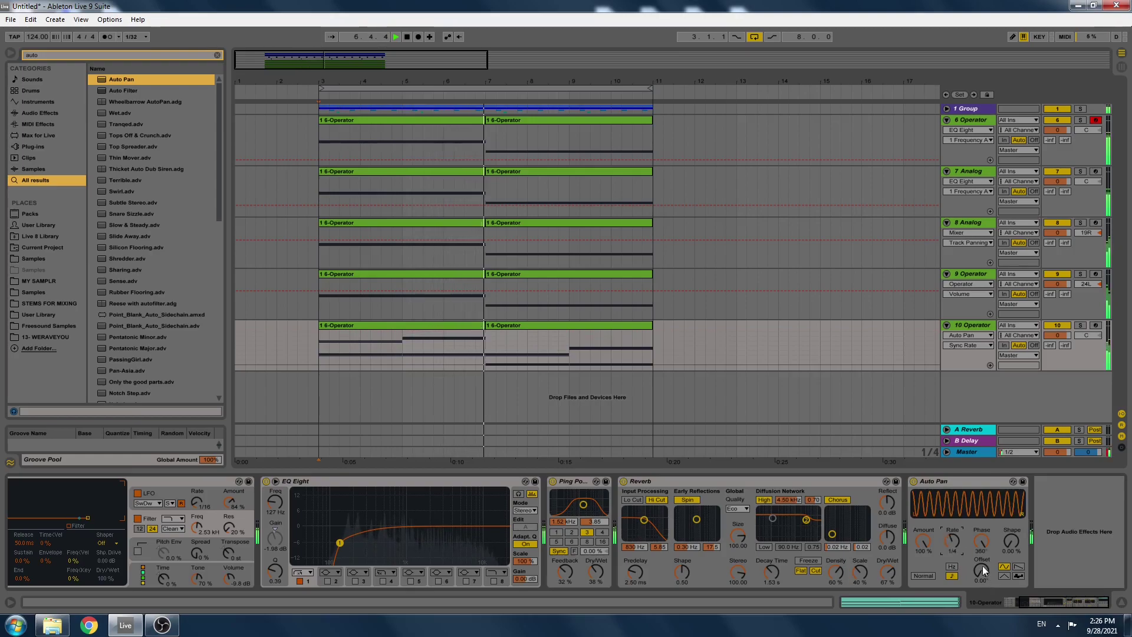
drag(982, 569, 924, 570)
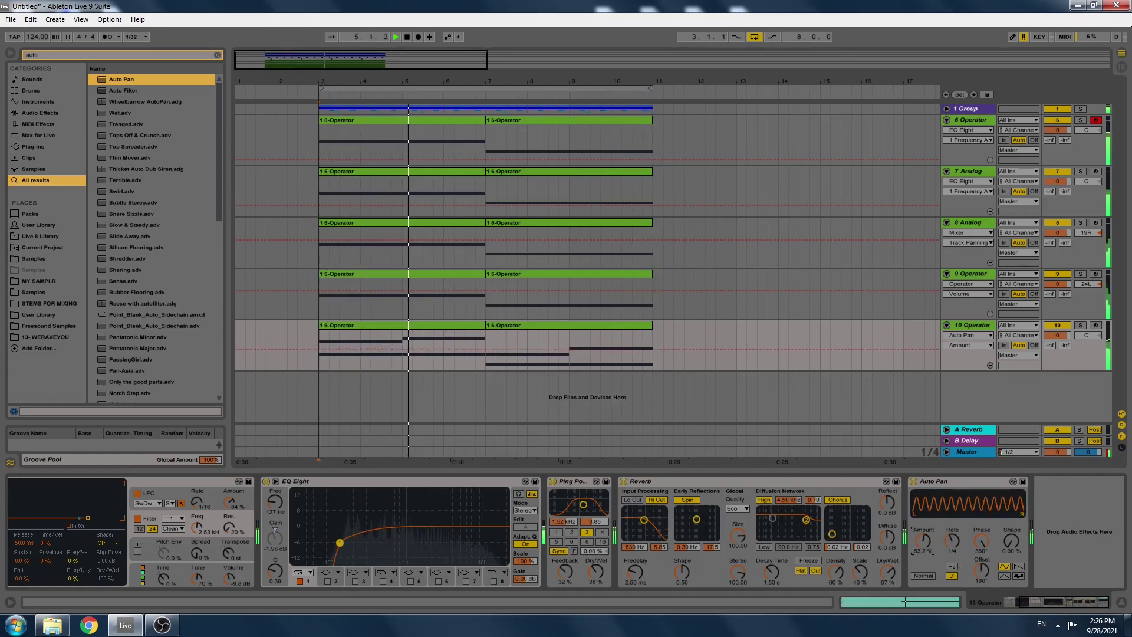
Solo 10 Operator and bypass its Auto Pan, Reverb and Ping Pong Delay, re-enabling the delay and the reverb one by one to compare.
click(1078, 325)
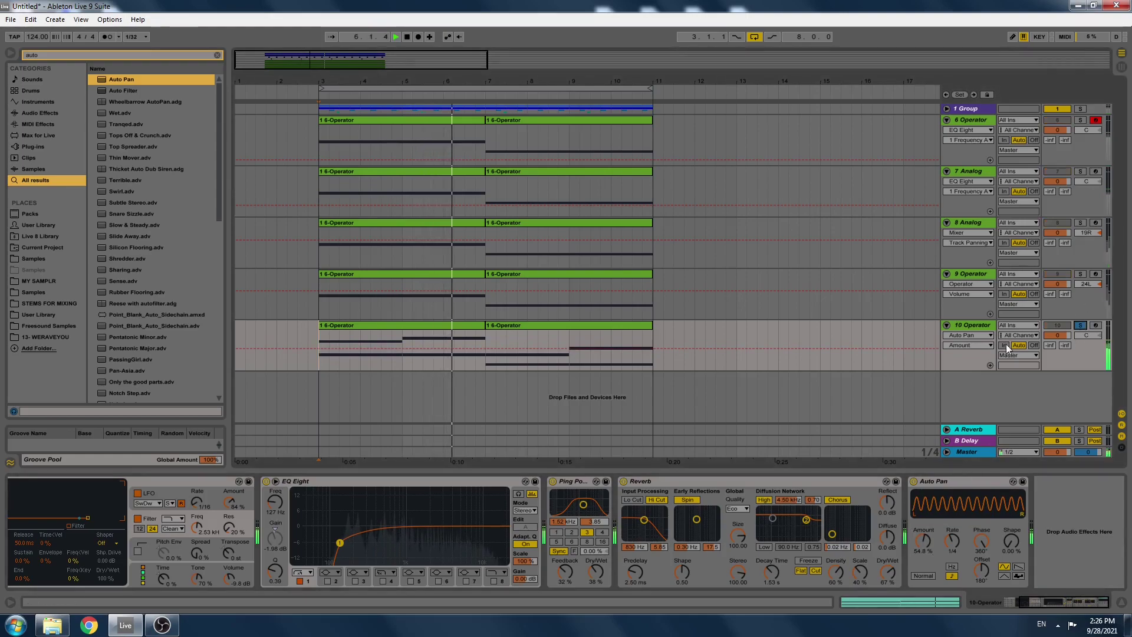
key(space)
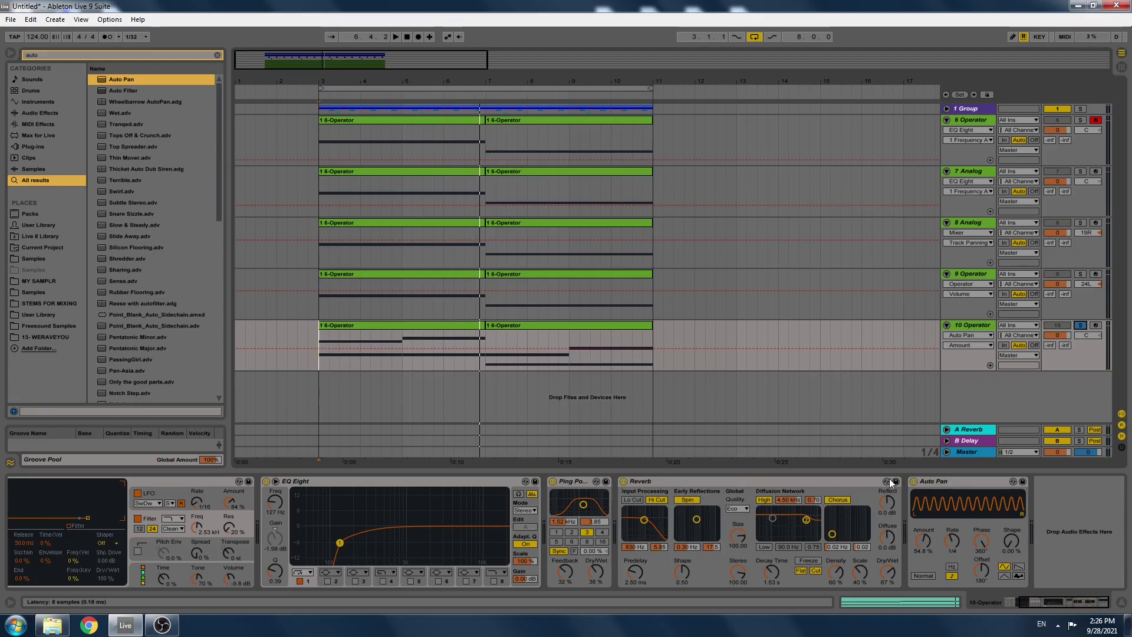
click(913, 481)
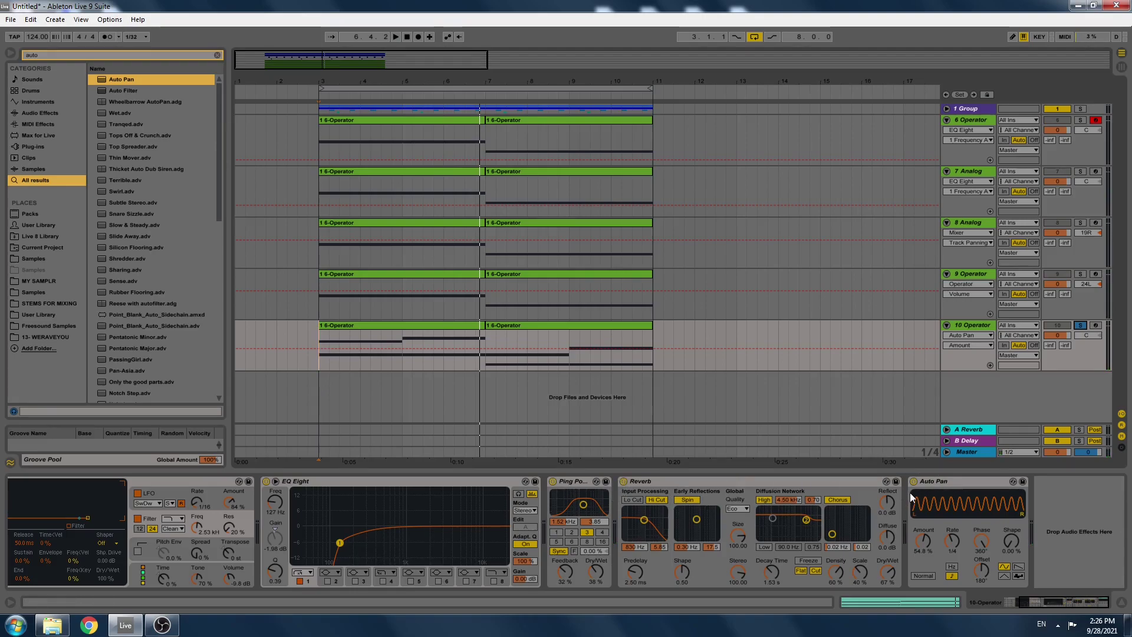
click(624, 481)
key(space)
click(553, 481)
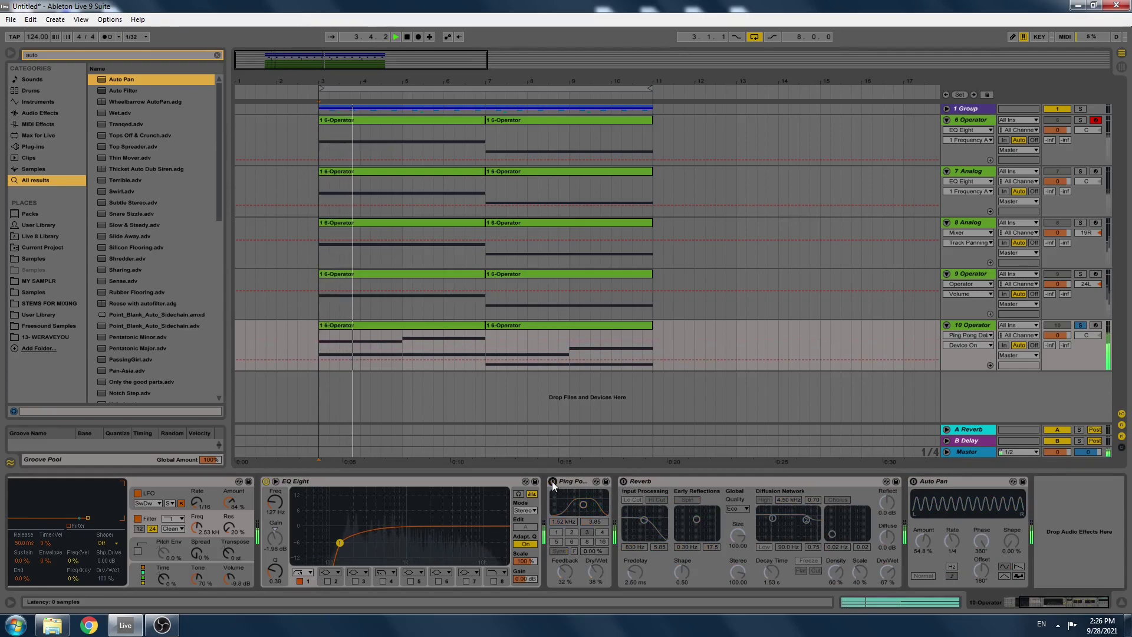
click(553, 481)
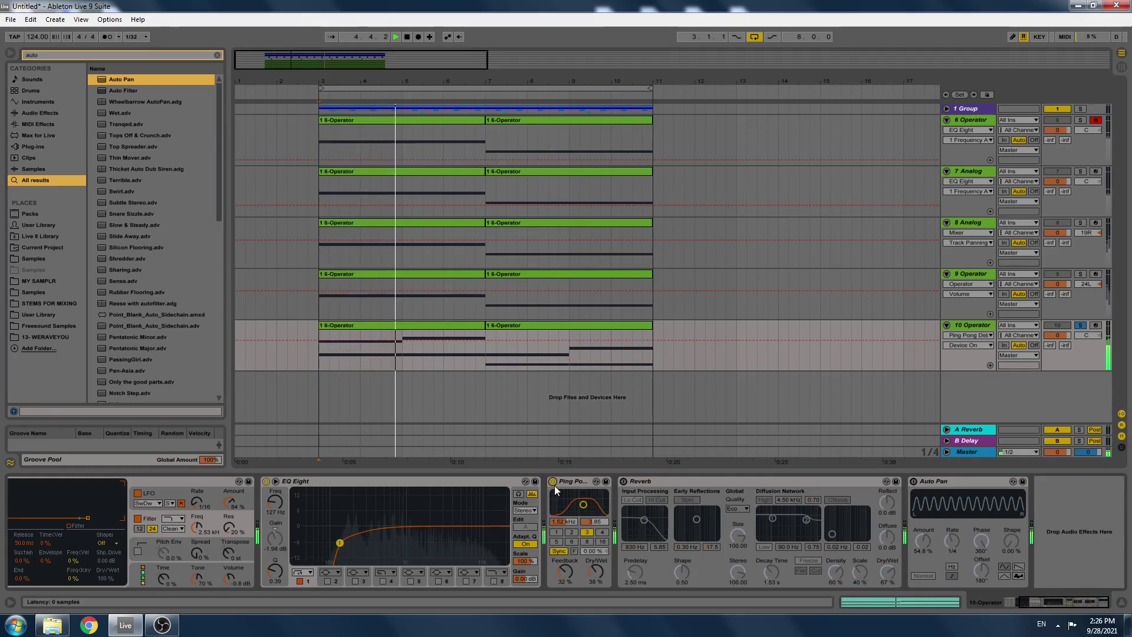
click(624, 482)
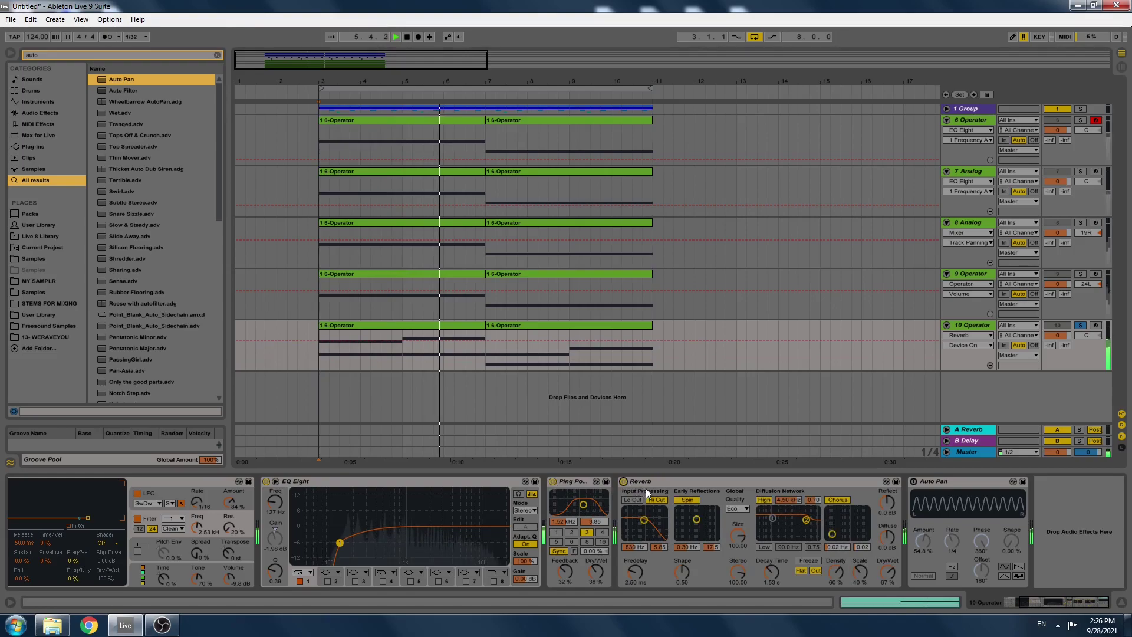
Enable the Reverb's input low cut, move its input filter to about 3.95 kHz and set the quality to High.
click(633, 500)
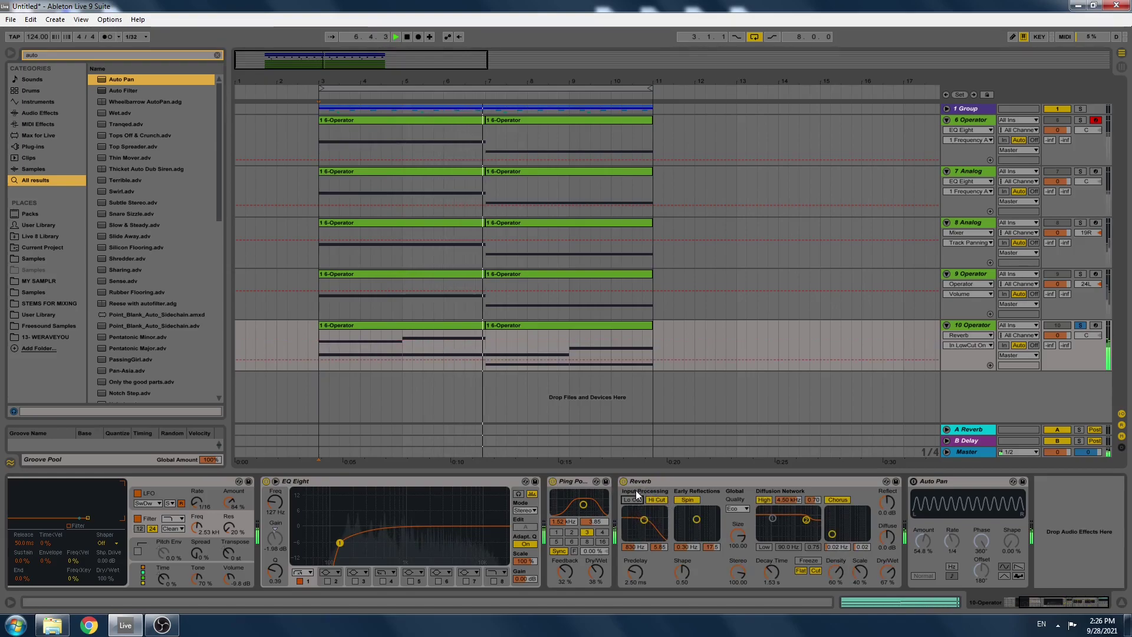
drag(644, 519, 654, 521)
click(737, 508)
click(739, 538)
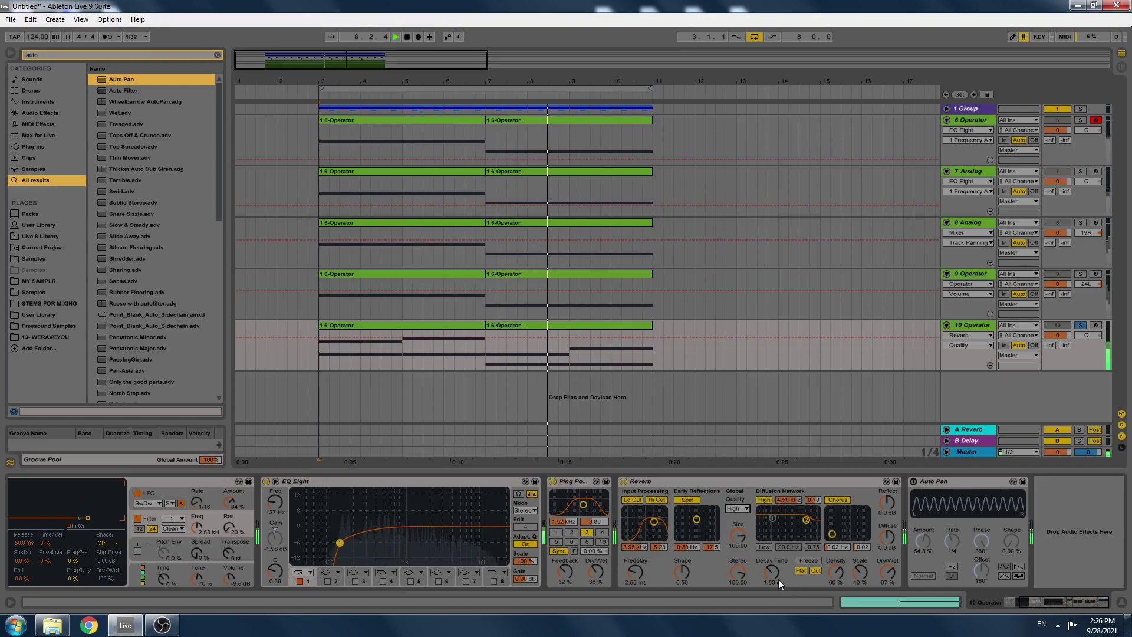
Re-enable the Auto Pan on 10 Operator and set its amount to about 53% while playing the loop.
click(914, 482)
key(space)
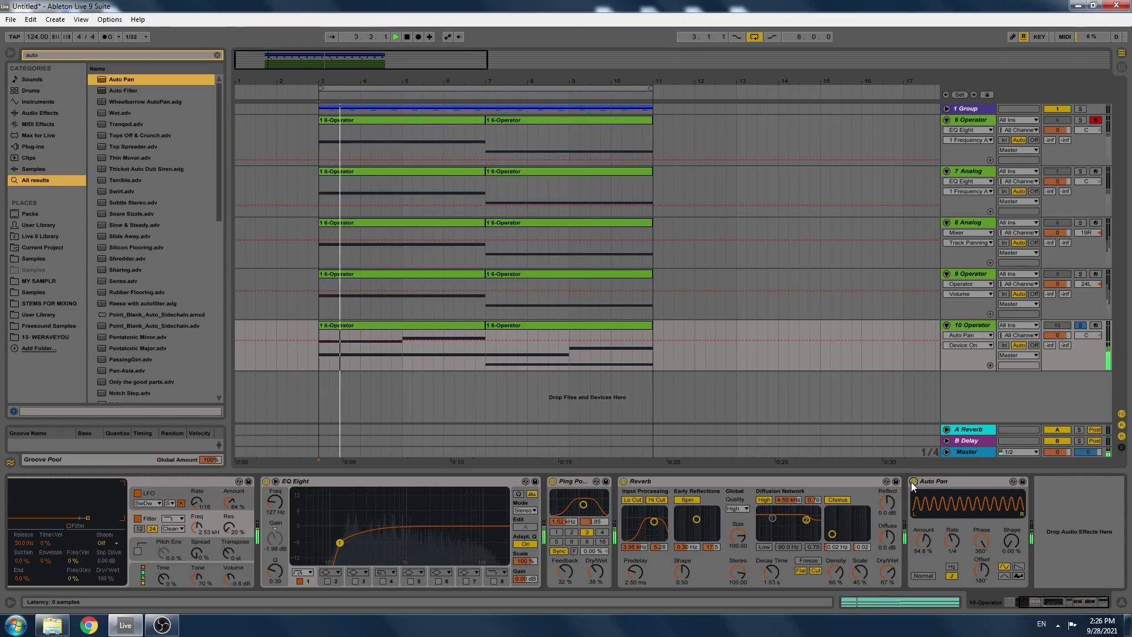
key(space)
key(space)
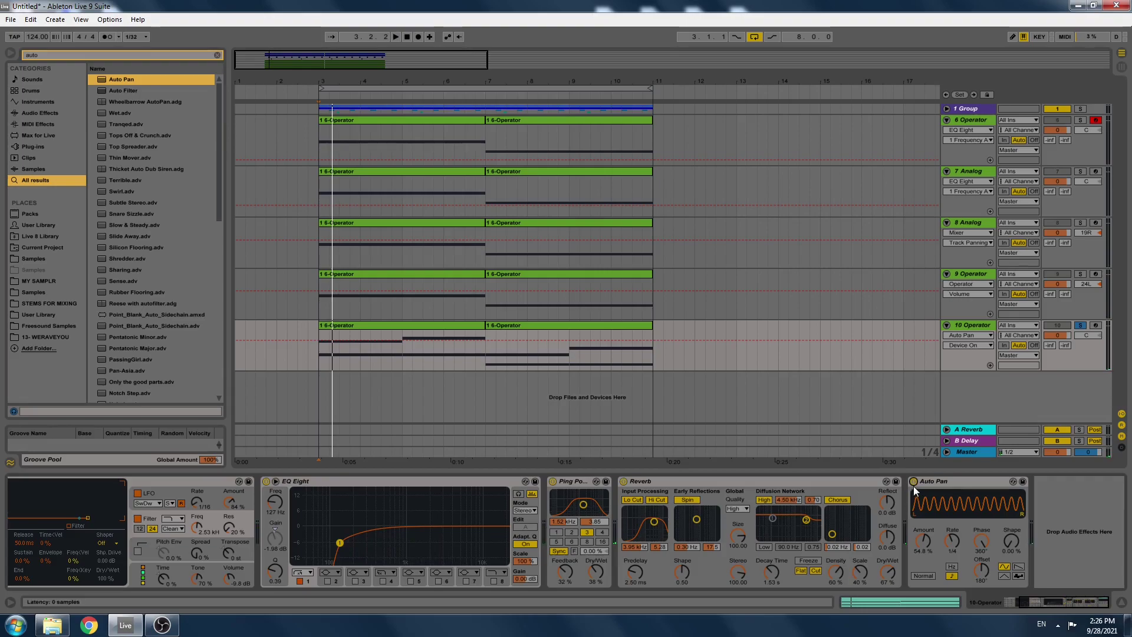
key(space)
mouse_move(925, 546)
mouse_down()
mouse_move(925, 513)
mouse_move(925, 545)
mouse_up()
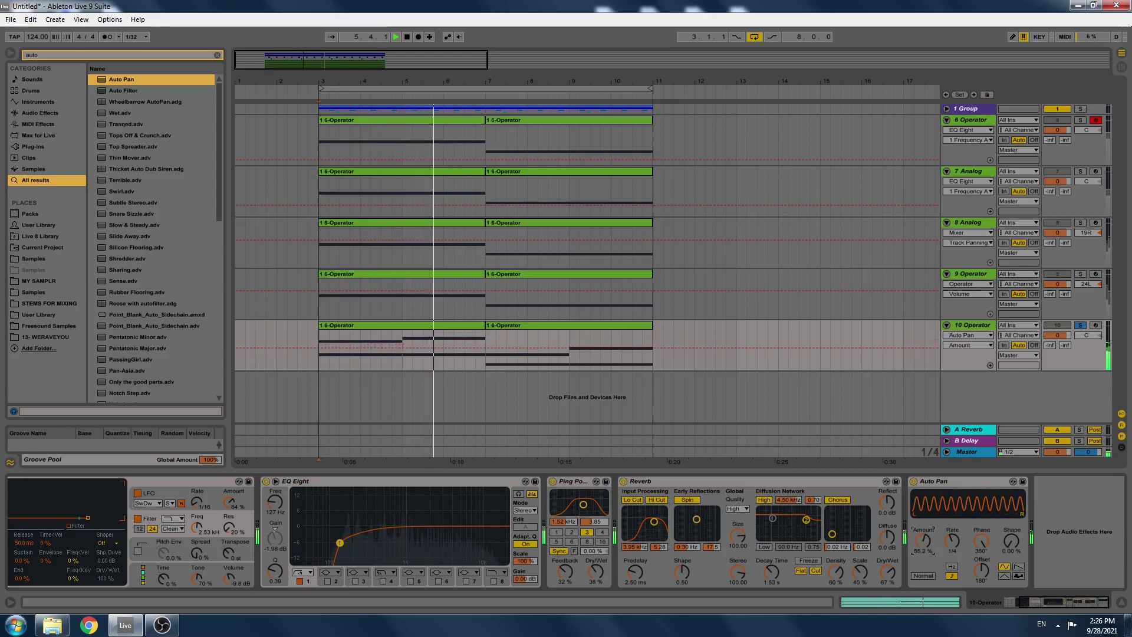
Bring 9 Operator, 8 Analog, 7 Analog and 6 Operator into the solo one by one, and clear all solos to hear the full mix.
click(1081, 275)
click(1080, 224)
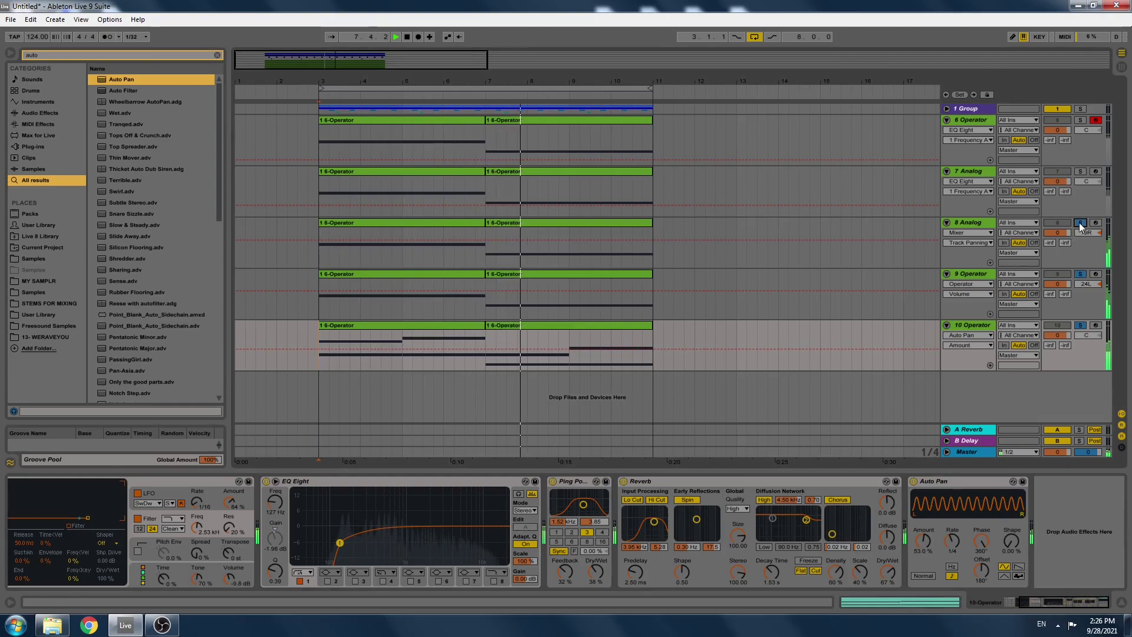
click(1080, 172)
click(1082, 120)
click(1081, 118)
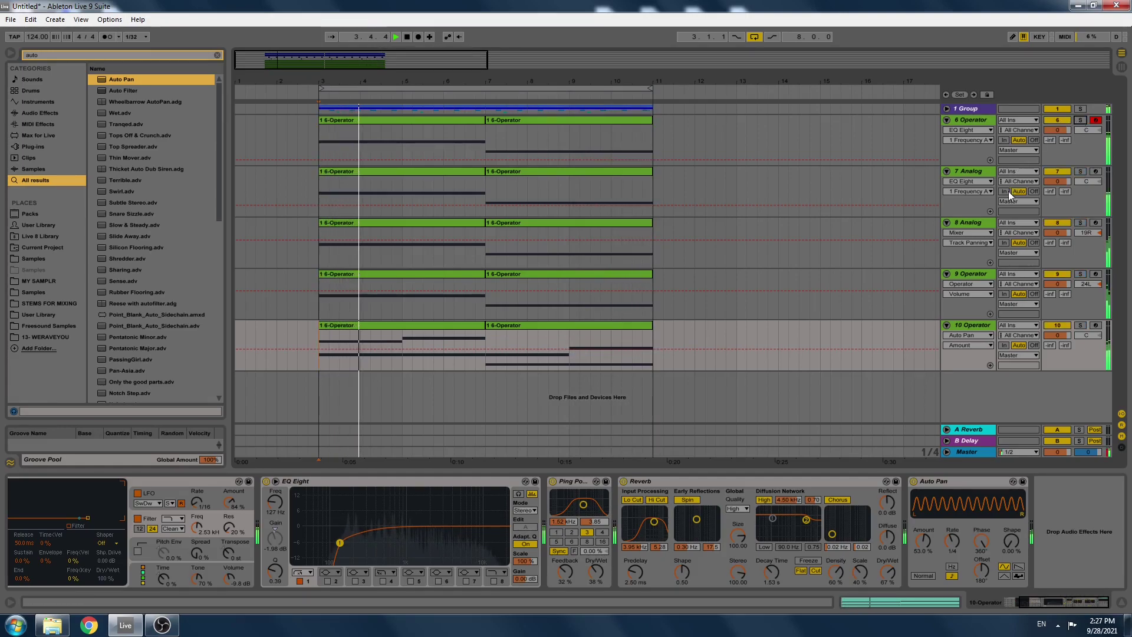
Stop playback, insert a new MIDI track below 10 Operator and load an Operator on it by searching for "opera".
click(974, 323)
key(space)
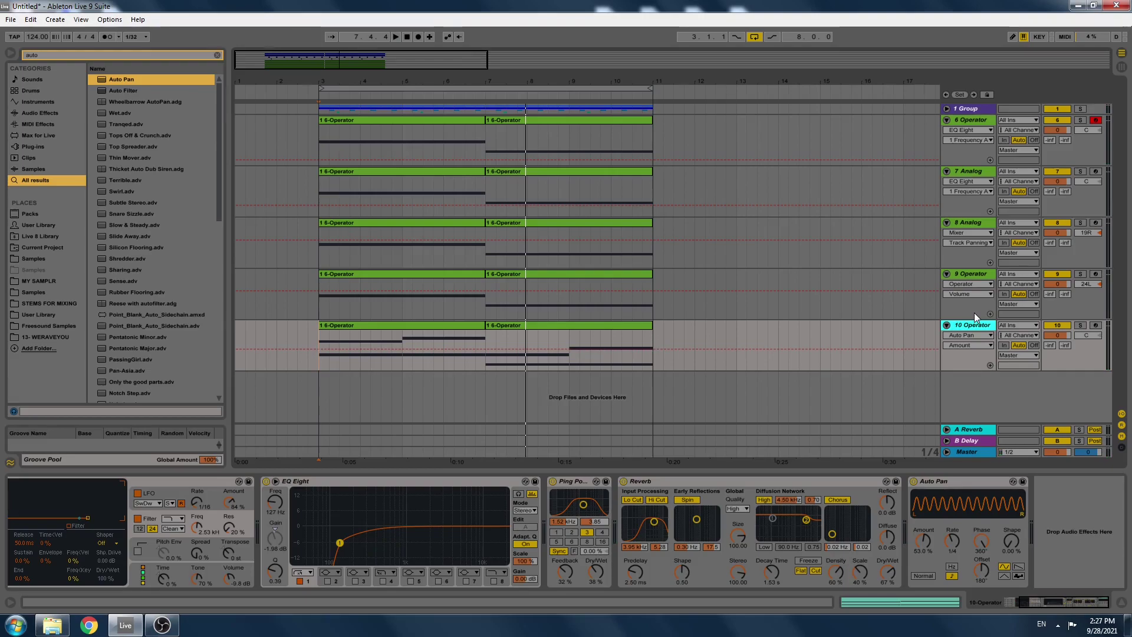
key(ctrl+shift+t)
key(ctrl+f)
text(opera)
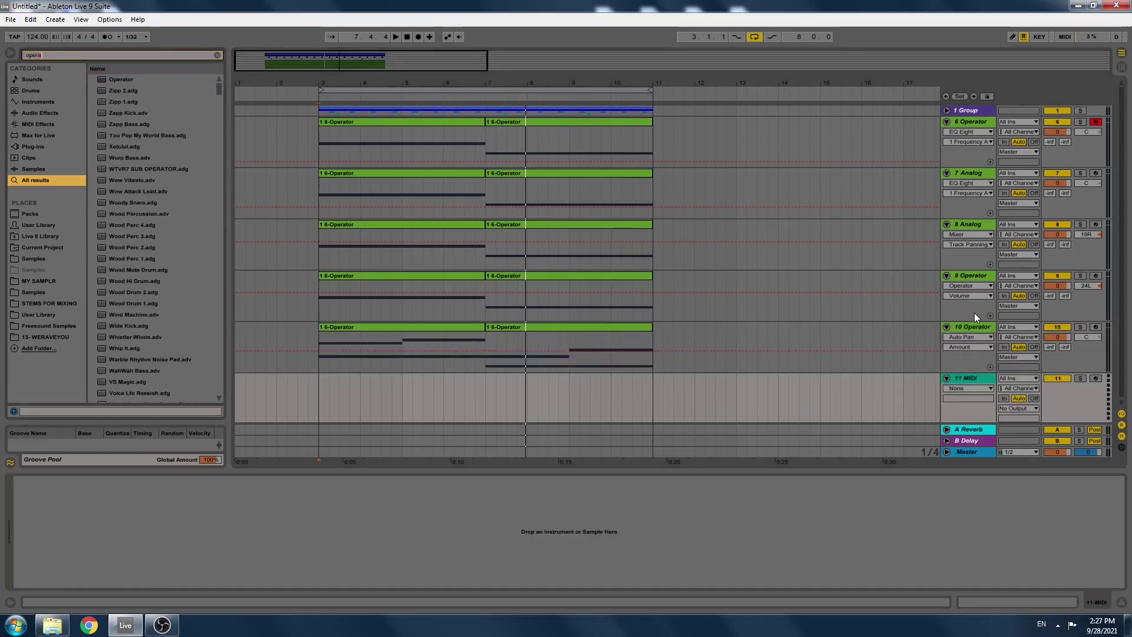
key(Return)
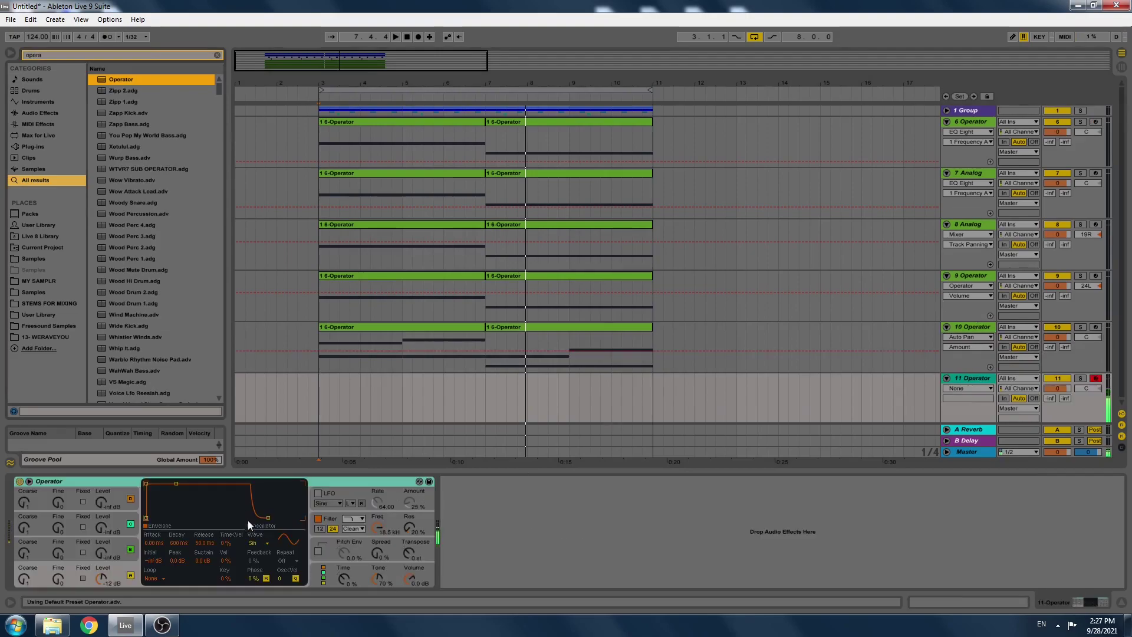
Set the new Operator's oscillator A to the SwD wave and shape its envelope with about 22 ms attack and no sustain.
click(256, 541)
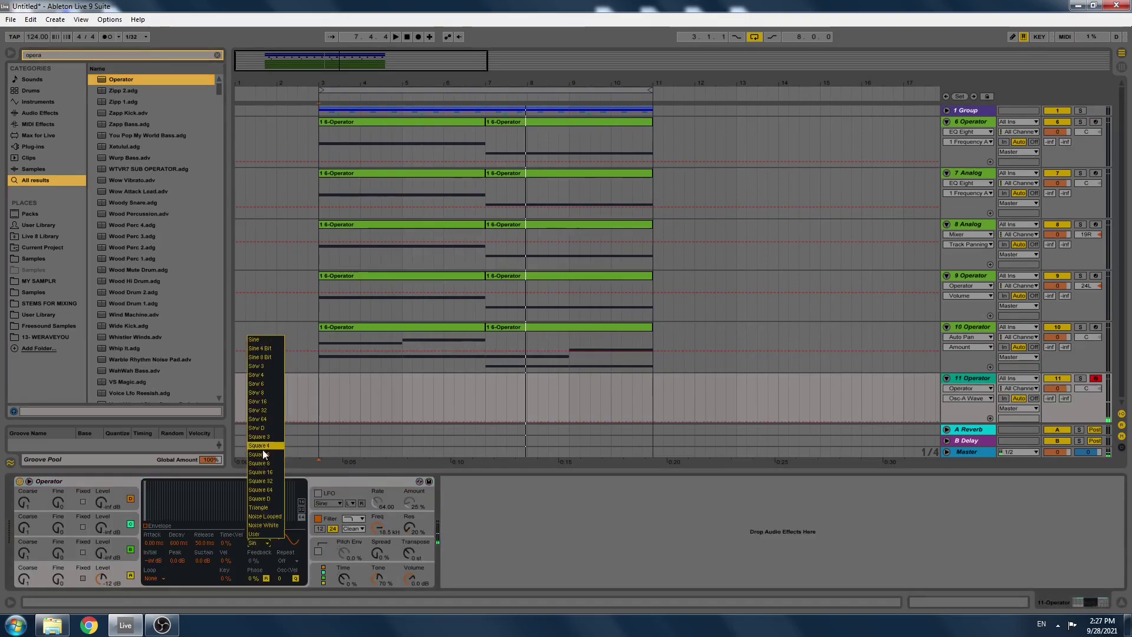
click(268, 428)
click(151, 526)
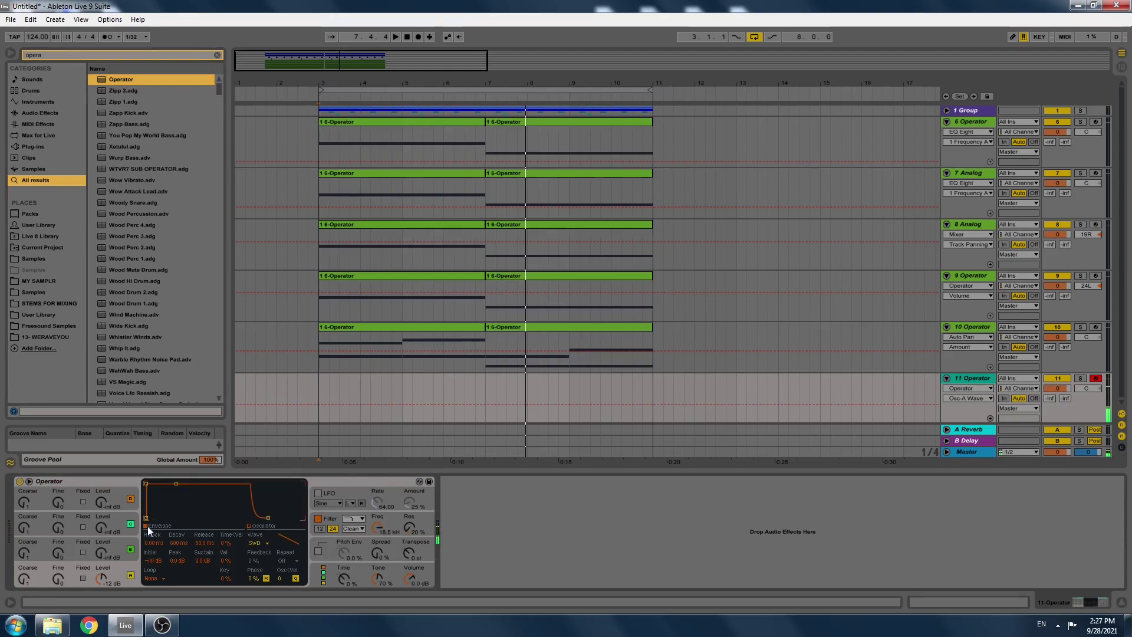
drag(175, 484, 153, 548)
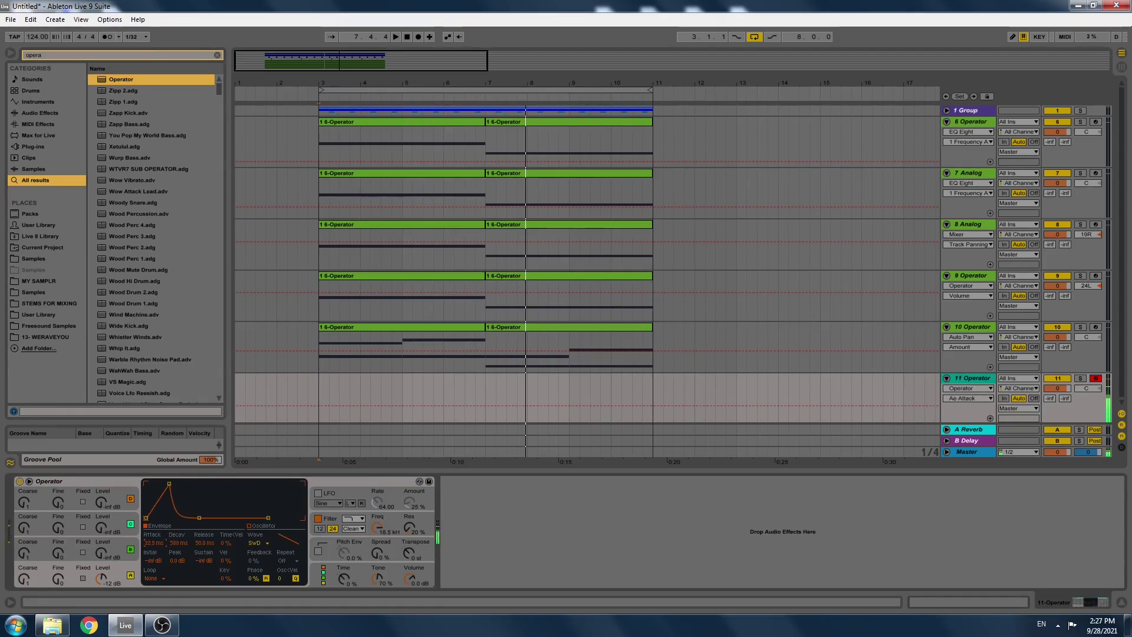
Search for "ping", add a Ping Pong Delay after the new Operator, and set a beat delay of 4 with its filter at about 3.38 kHz.
text(ping)
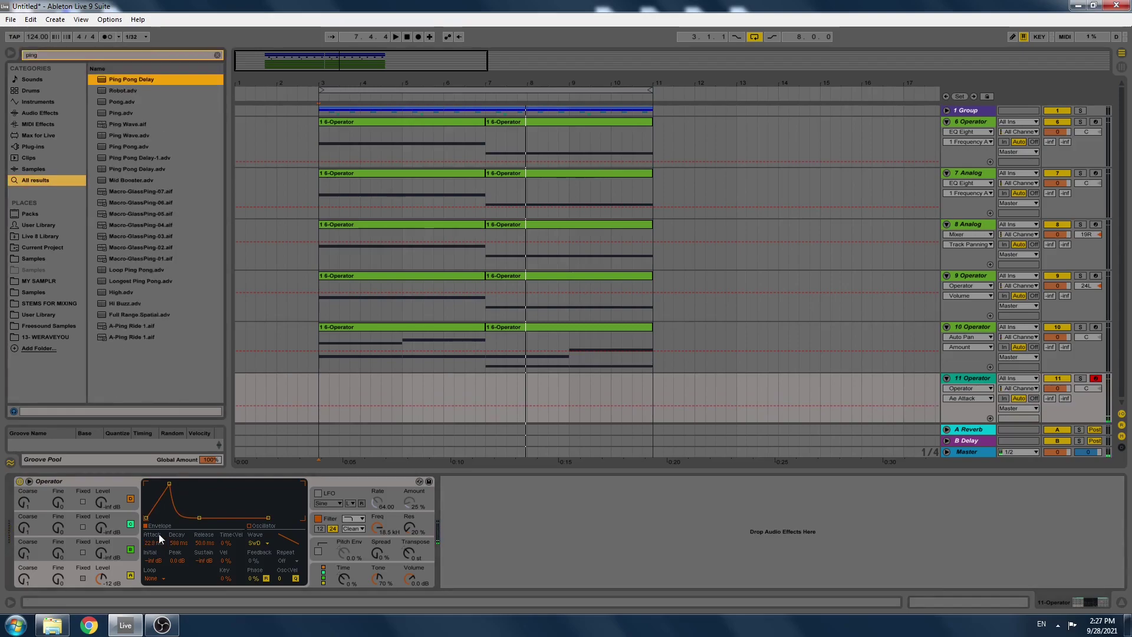
key(Return)
click(496, 534)
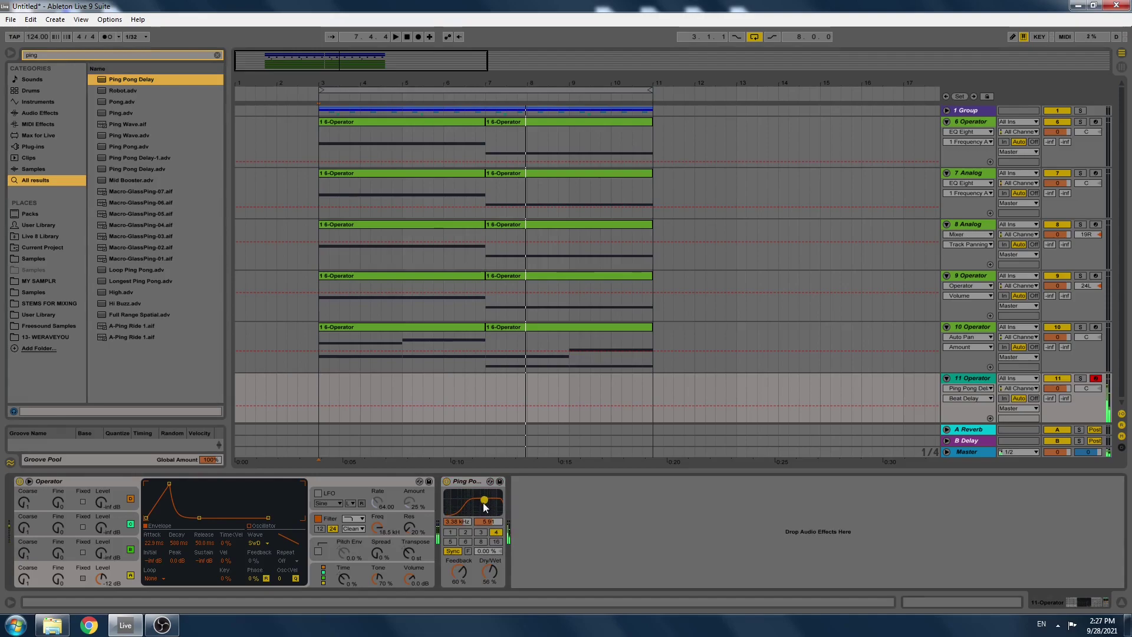
Search for "util", add a Utility after the Ping Pong Delay on 11 Operator and set its width to 20%.
key(ctrl+f)
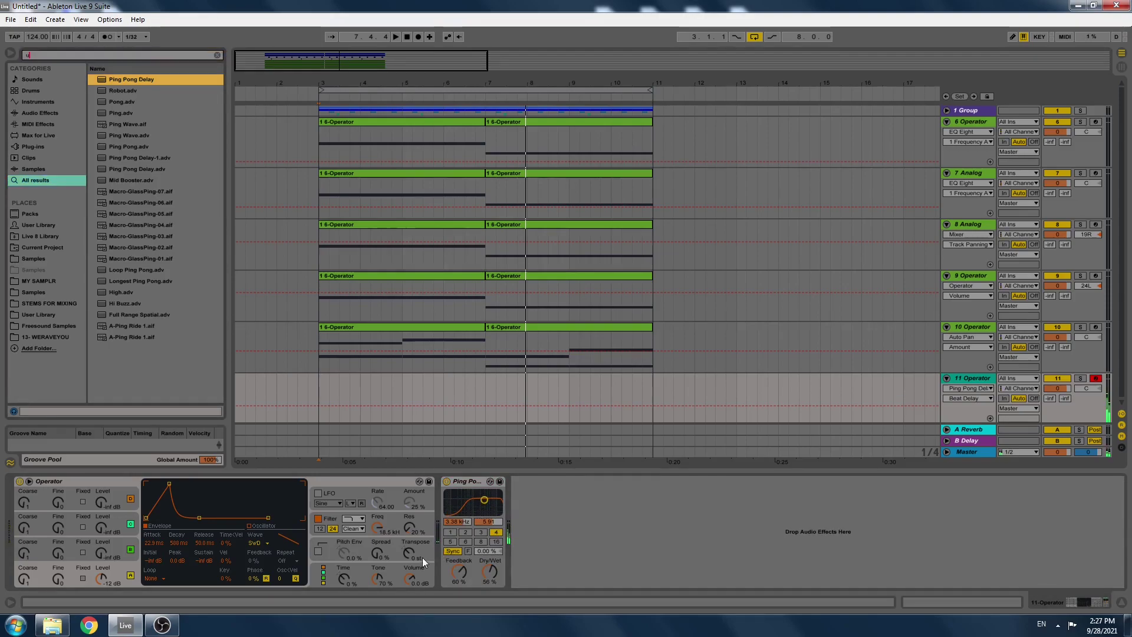
text(util)
key(Return)
click(537, 569)
text(20)
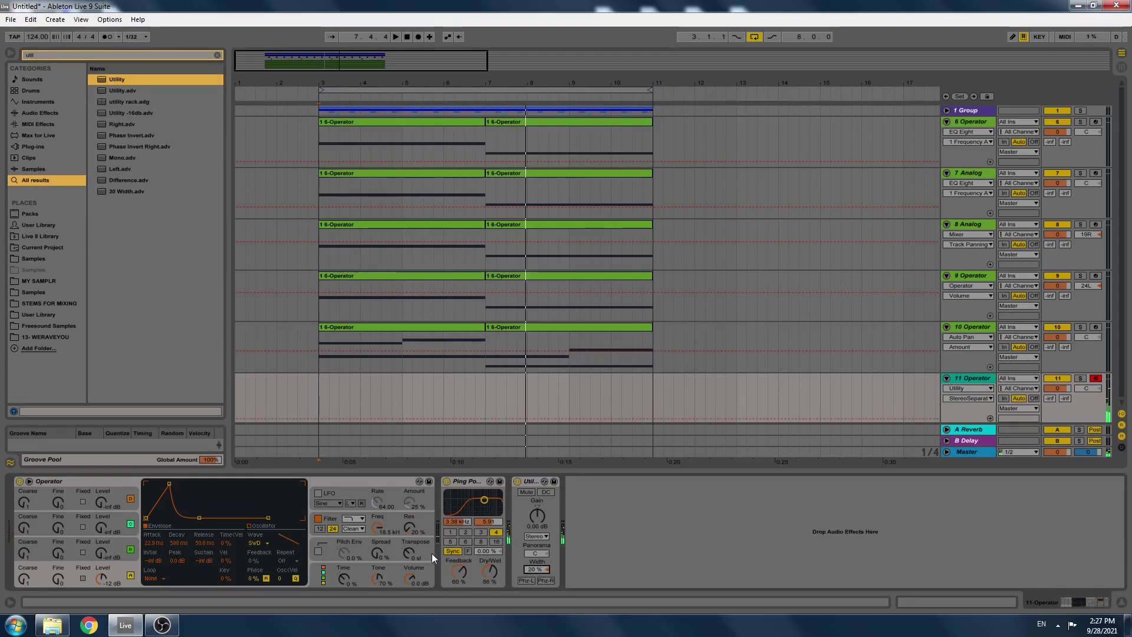
Copy both chord clips from 10 Operator to the same position on 11 Operator.
click(431, 331)
click(457, 320)
click(469, 325)
shift+click(504, 329)
drag(504, 330, 503, 381)
Solo 11 Operator, play the loop and set its Ping Pong Delay feedback to about 28%.
click(1079, 378)
key(space)
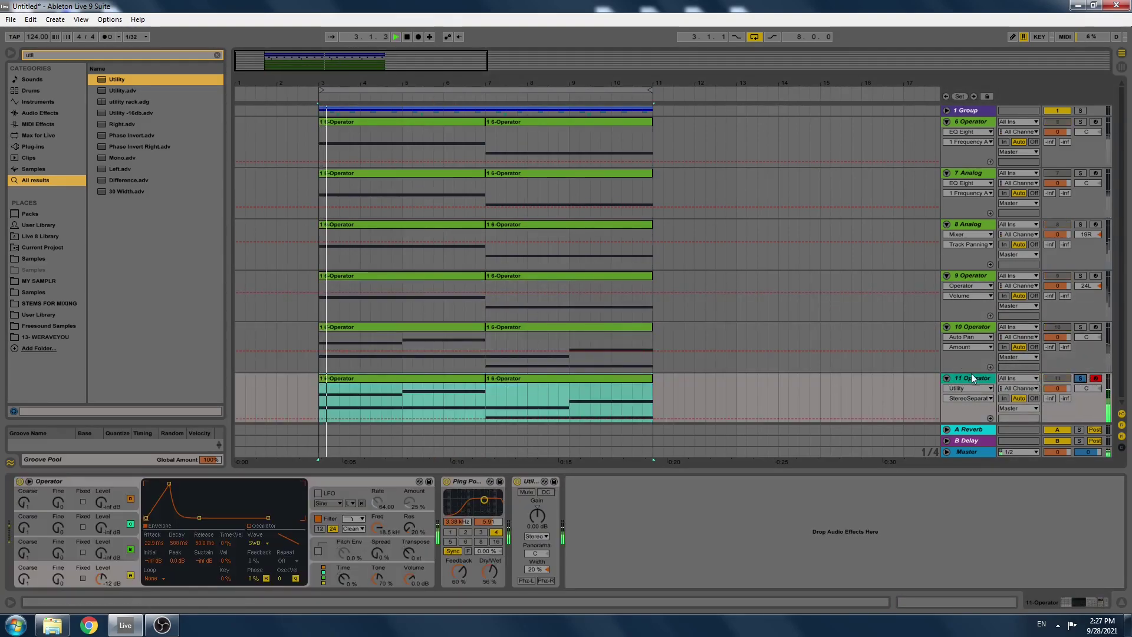
mouse_move(458, 572)
mouse_down()
mouse_move(458, 602)
mouse_move(464, 573)
mouse_up()
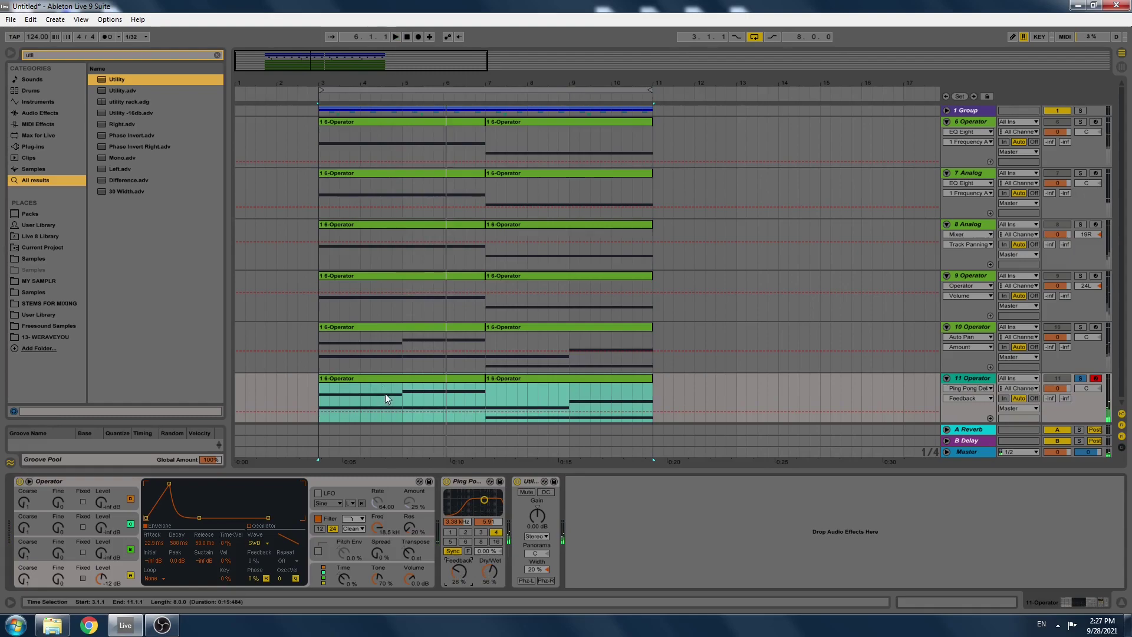
Shorten the first chord's F2 and A2 notes in 11 Operator's first clip to leave a small gap before the next chord.
double_click(402, 380)
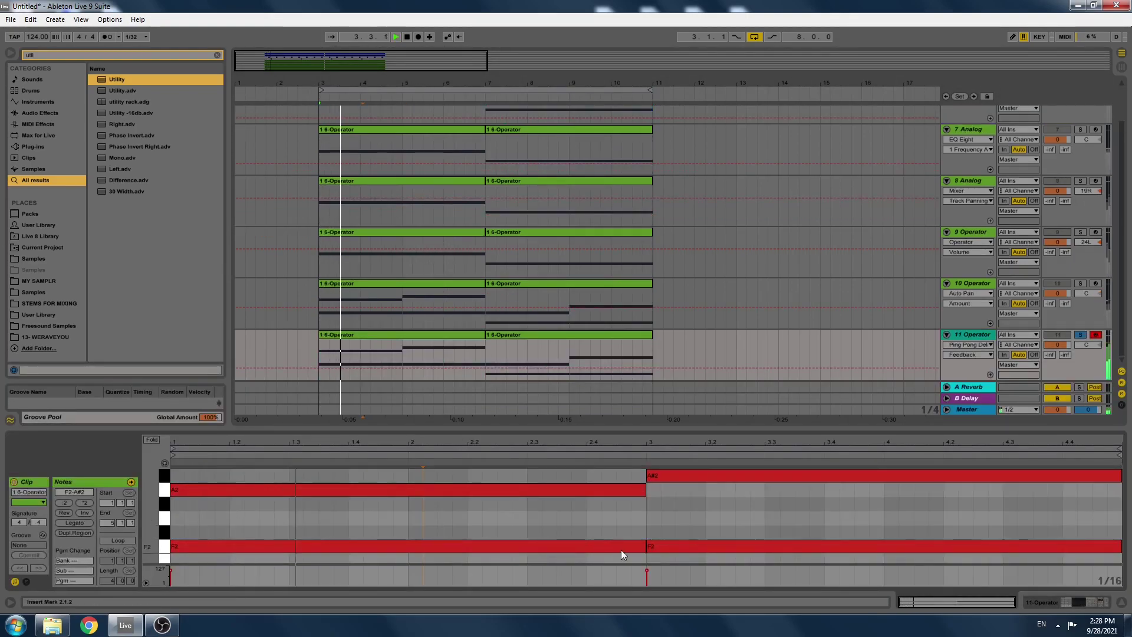
click(646, 529)
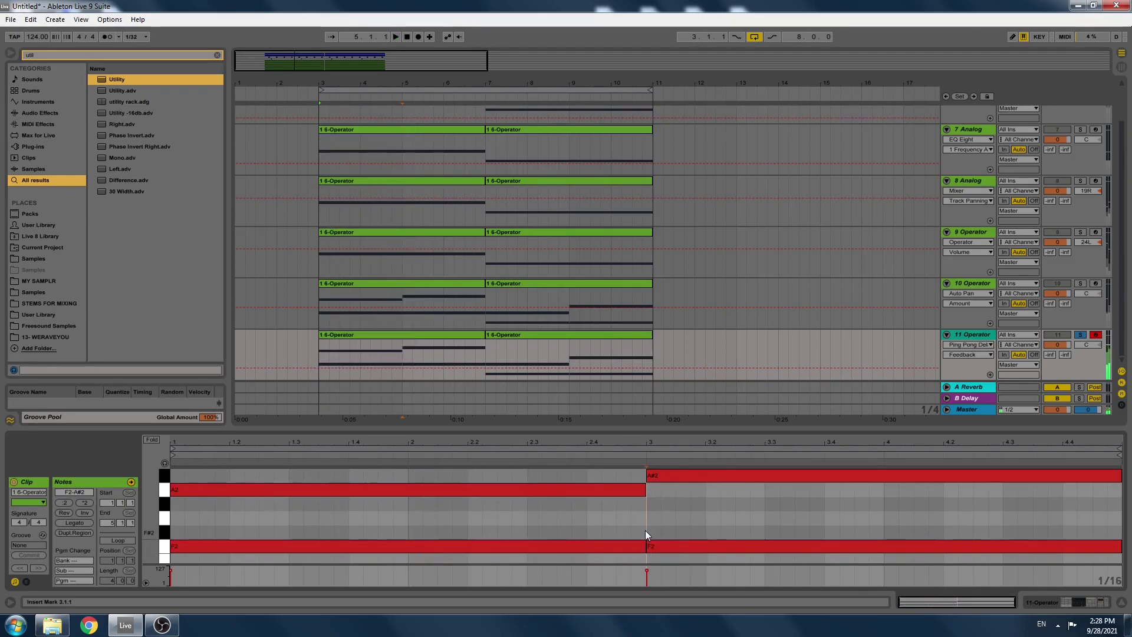
key(space)
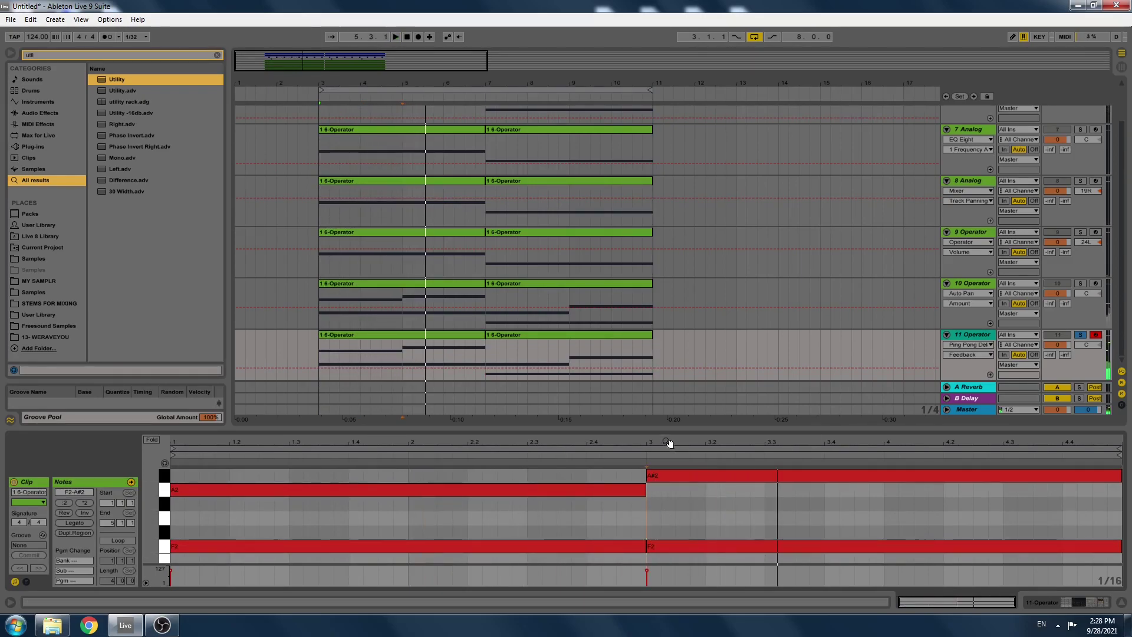
drag(667, 444, 617, 501)
click(567, 547)
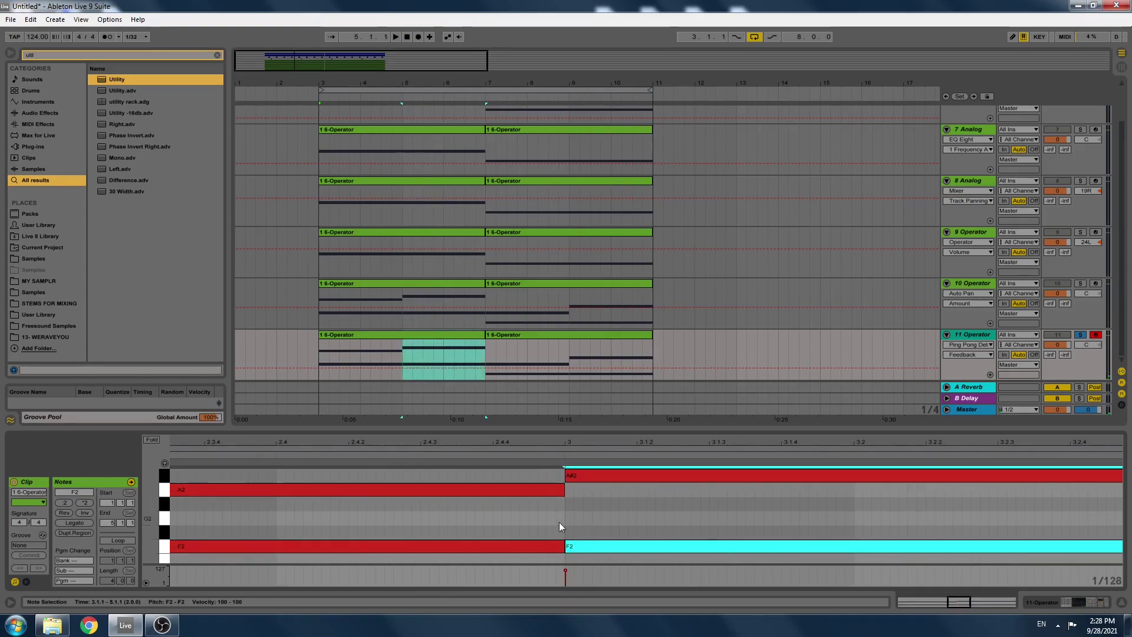
click(548, 494)
shift+click(550, 548)
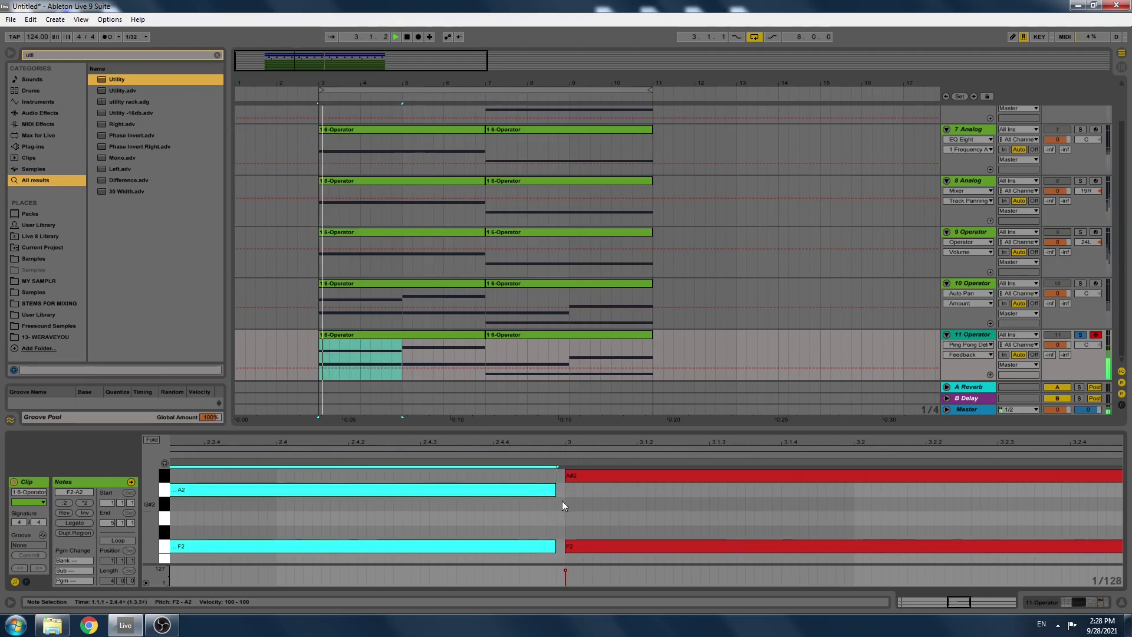
key(shift+Tab)
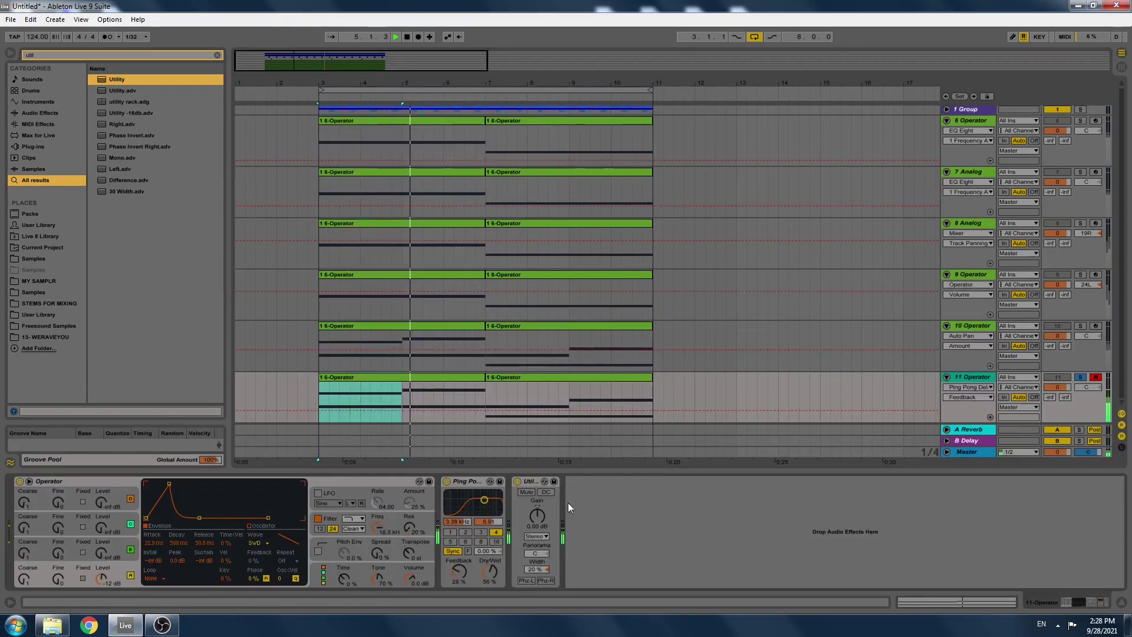
Shorten the first chord's D2 and F2 notes in 11 Operator's second clip to end just before its next chord.
double_click(506, 373)
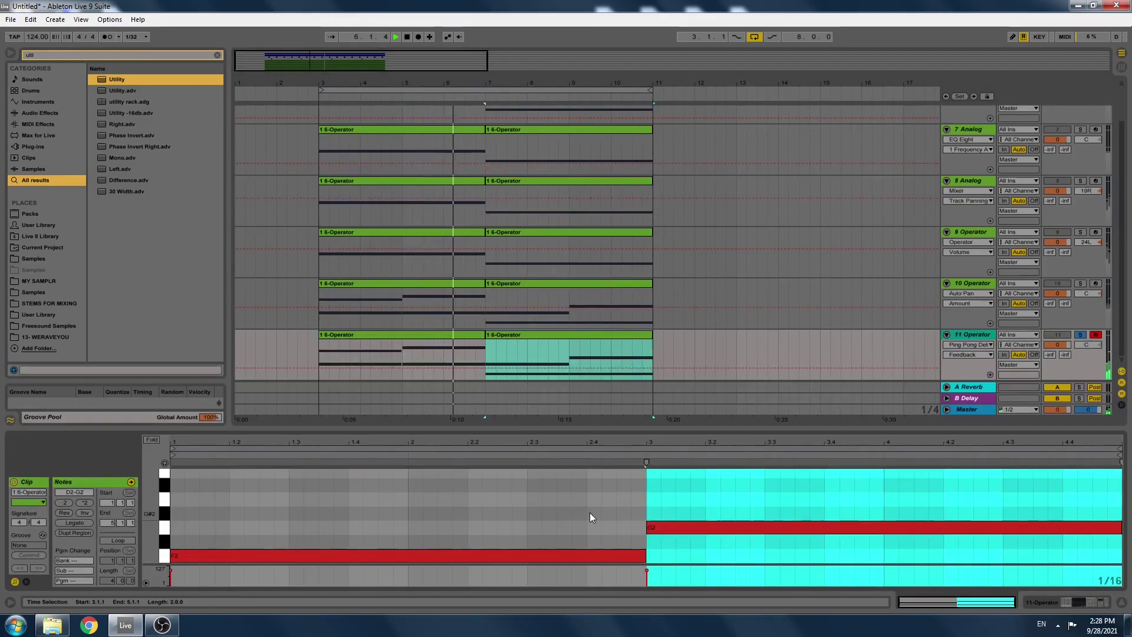
scroll(590, 512, down, 1)
drag(585, 505, 594, 559)
drag(645, 517, 642, 517)
click(586, 337)
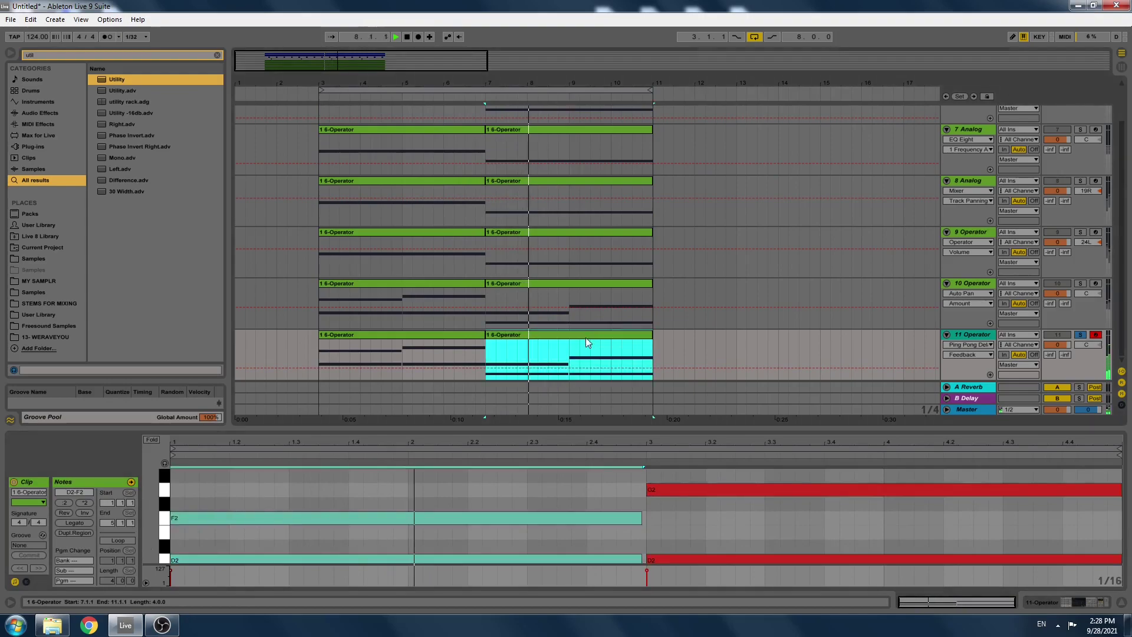
click(682, 444)
Consolidate the two 11 Operator clips into one and shorten the second chord's F2 and A#2 notes to leave a small gap.
click(474, 334)
key(space)
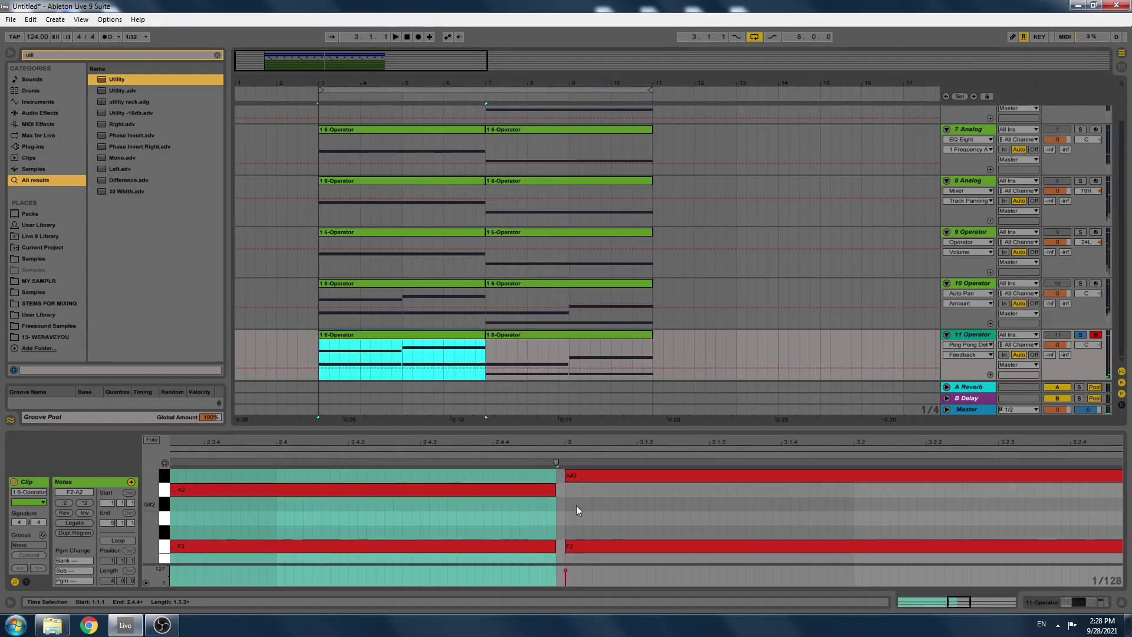
key(space)
shift+click(608, 333)
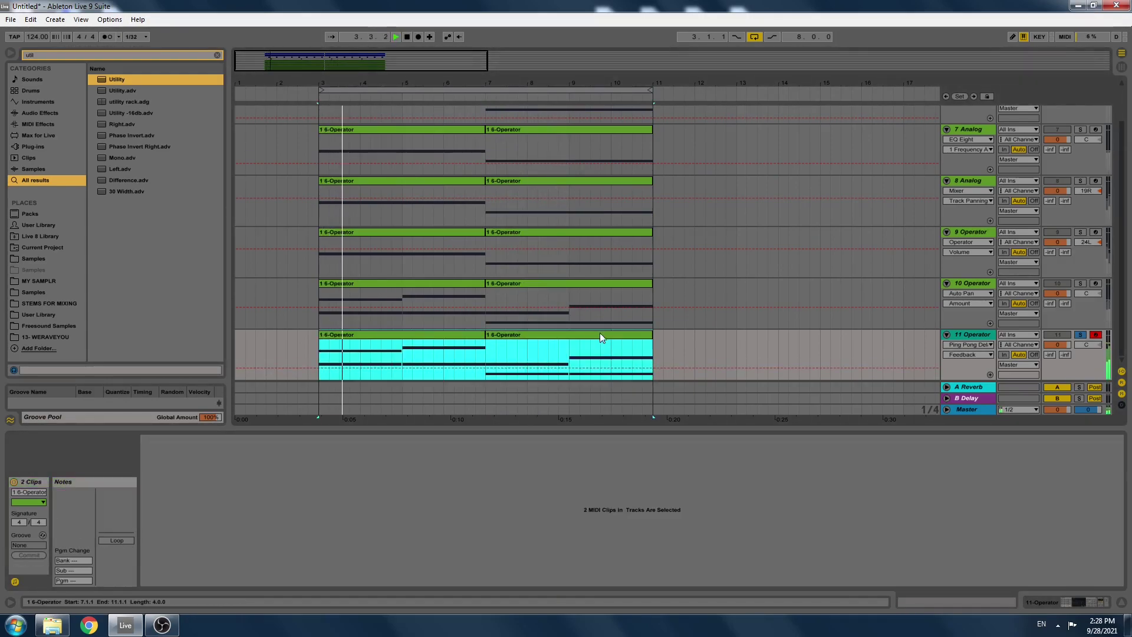
key(ctrl+j)
drag(615, 542, 642, 475)
click(1080, 283)
click(989, 336)
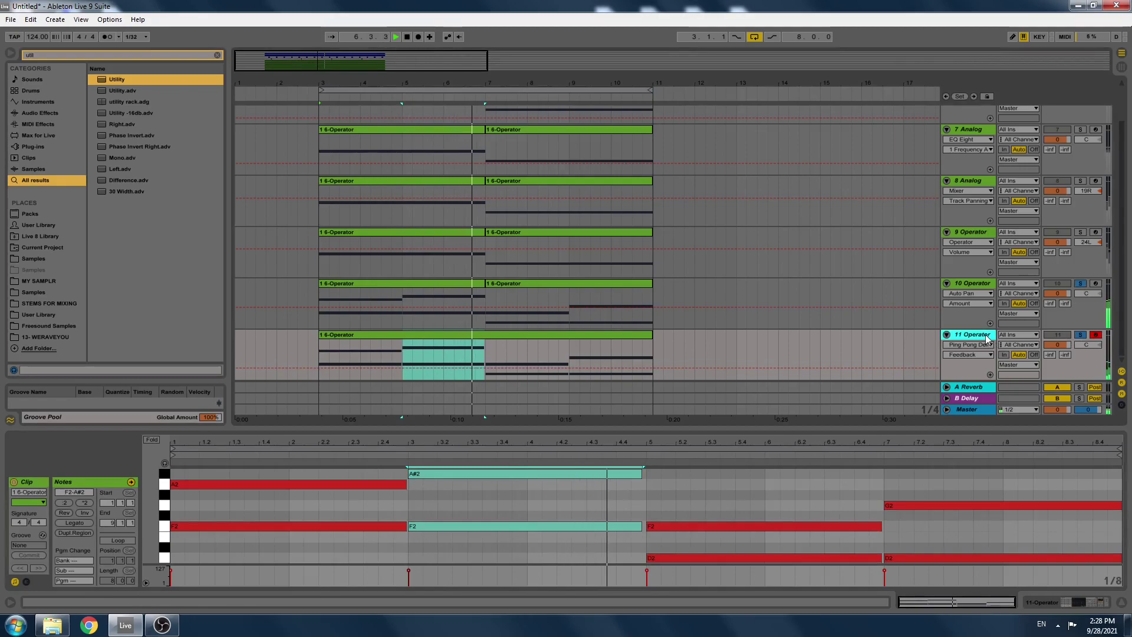
double_click(983, 335)
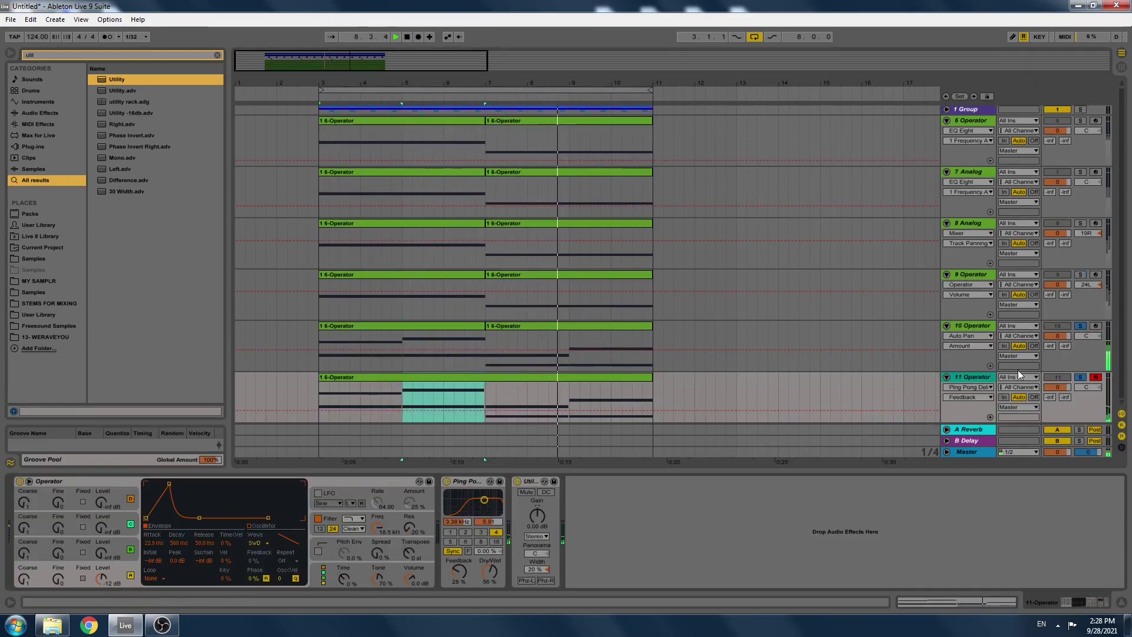
click(985, 327)
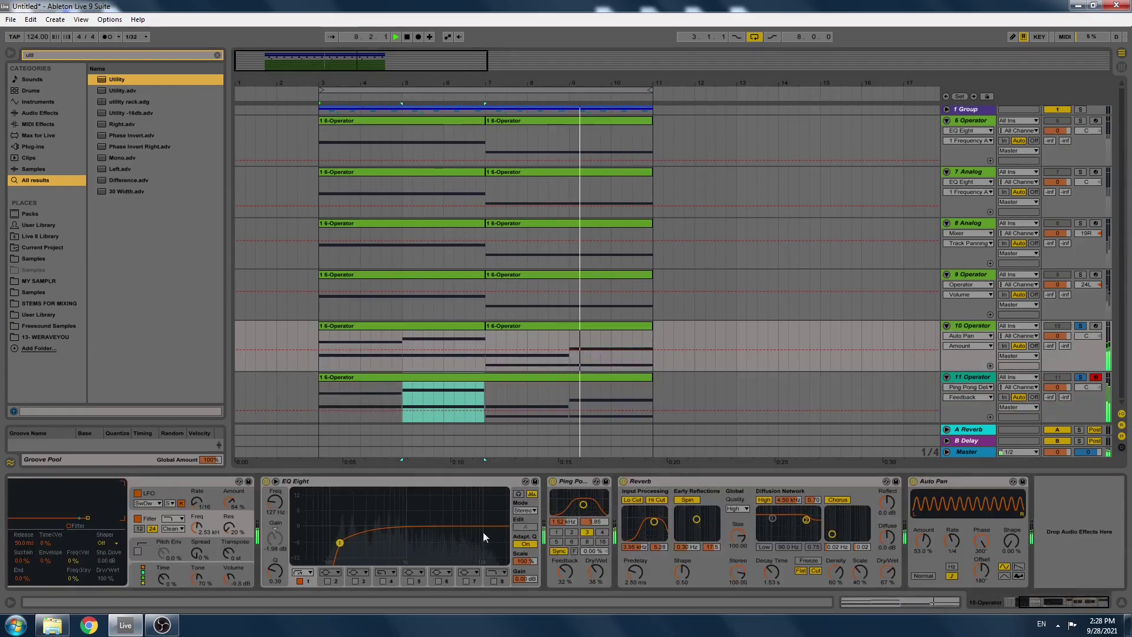
Enable EQ Eight bands 3 and 5 on 10 Operator, cutting about 12 dB near 529 Hz and dipping band 5 in the upper mids.
click(355, 581)
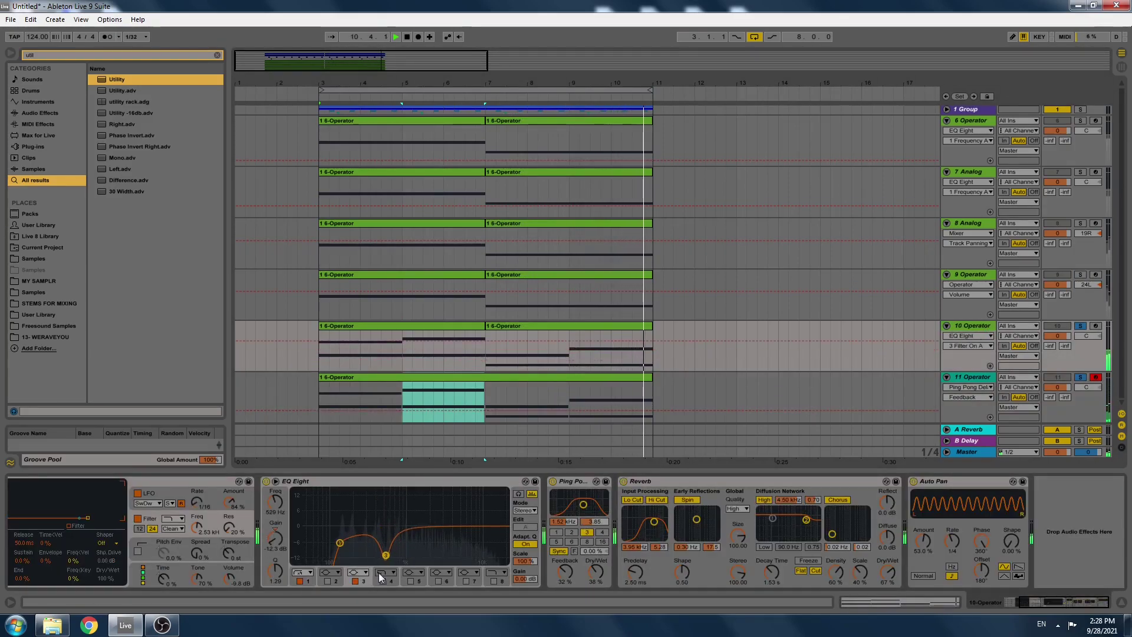
click(410, 581)
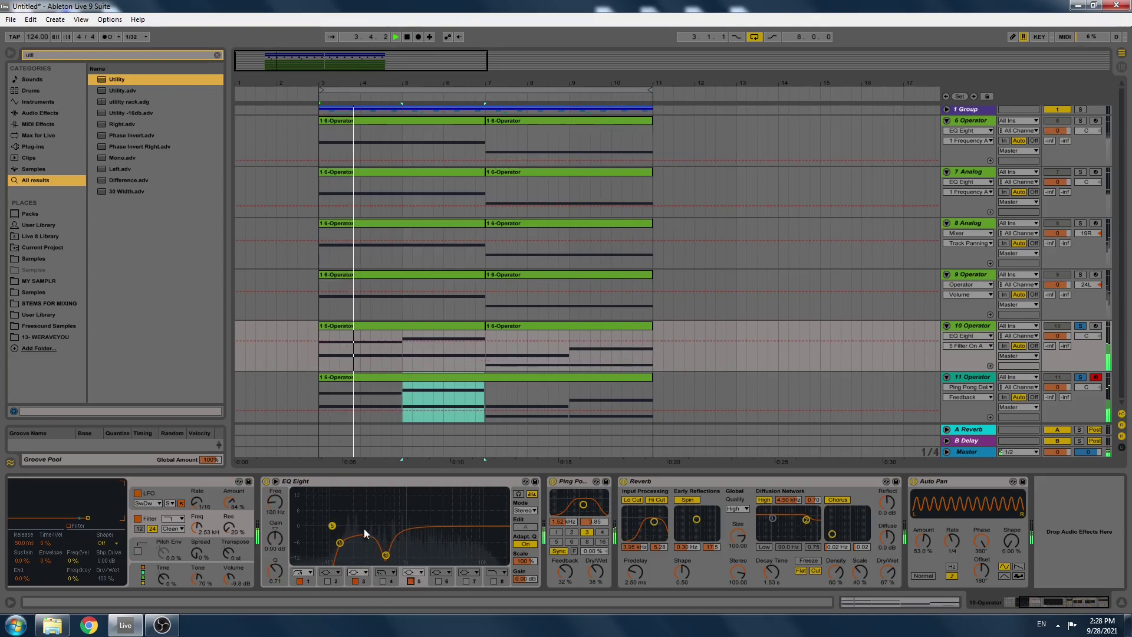
drag(332, 526, 448, 549)
drag(273, 509, 272, 504)
Add 9 Operator, 8 Analog and 7 Analog to the soloed chord tracks while the loop plays.
click(969, 223)
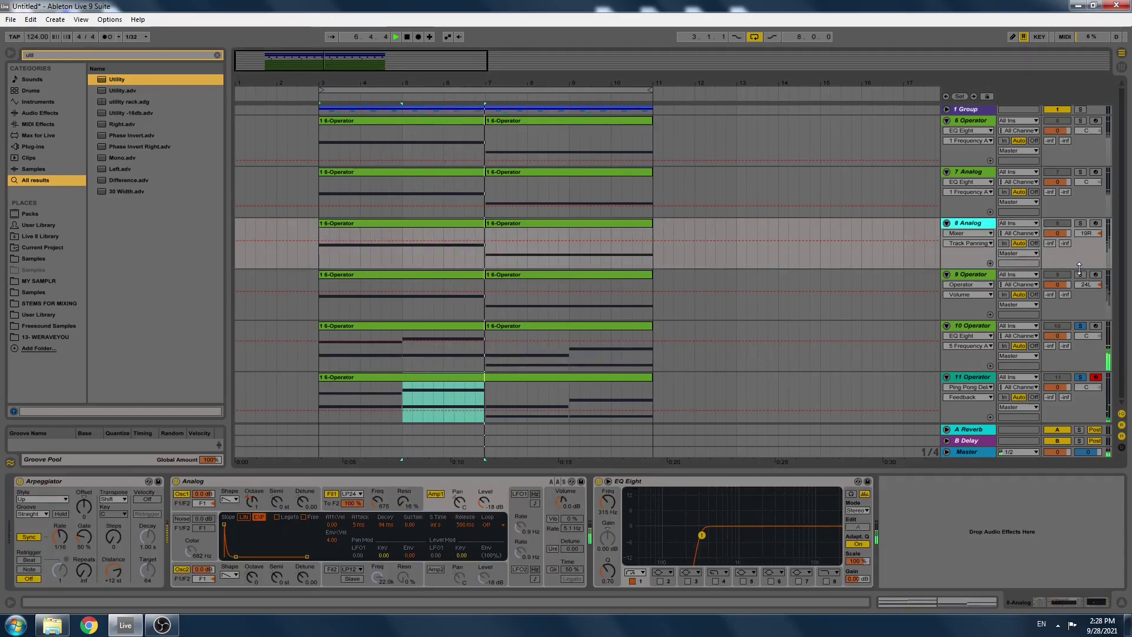
ctrl+click(1079, 273)
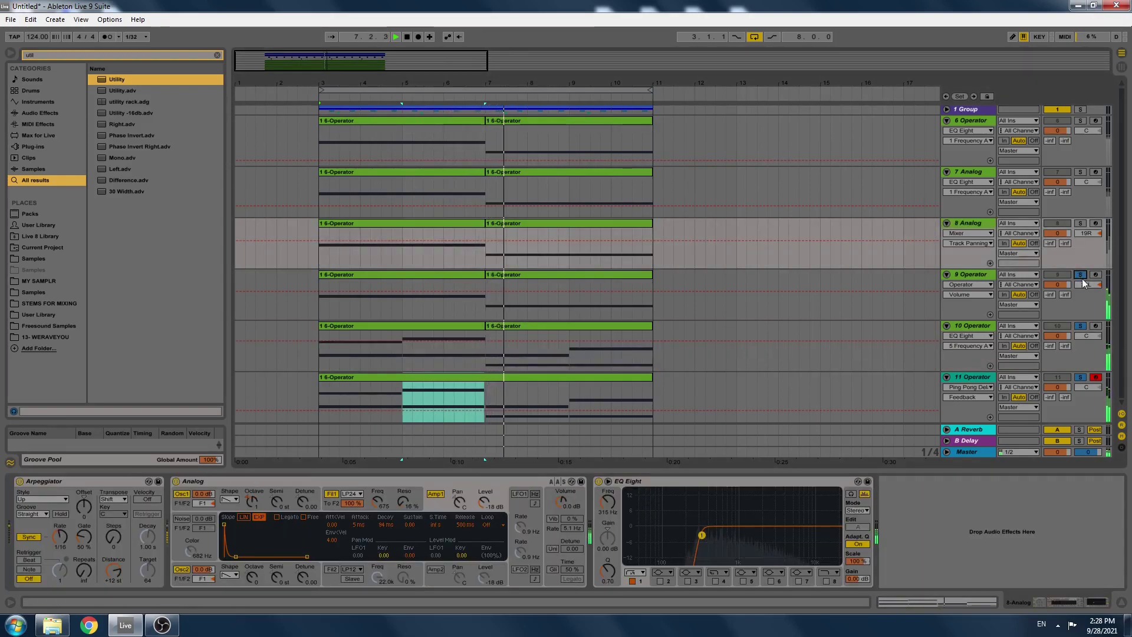
click(1080, 223)
click(1081, 173)
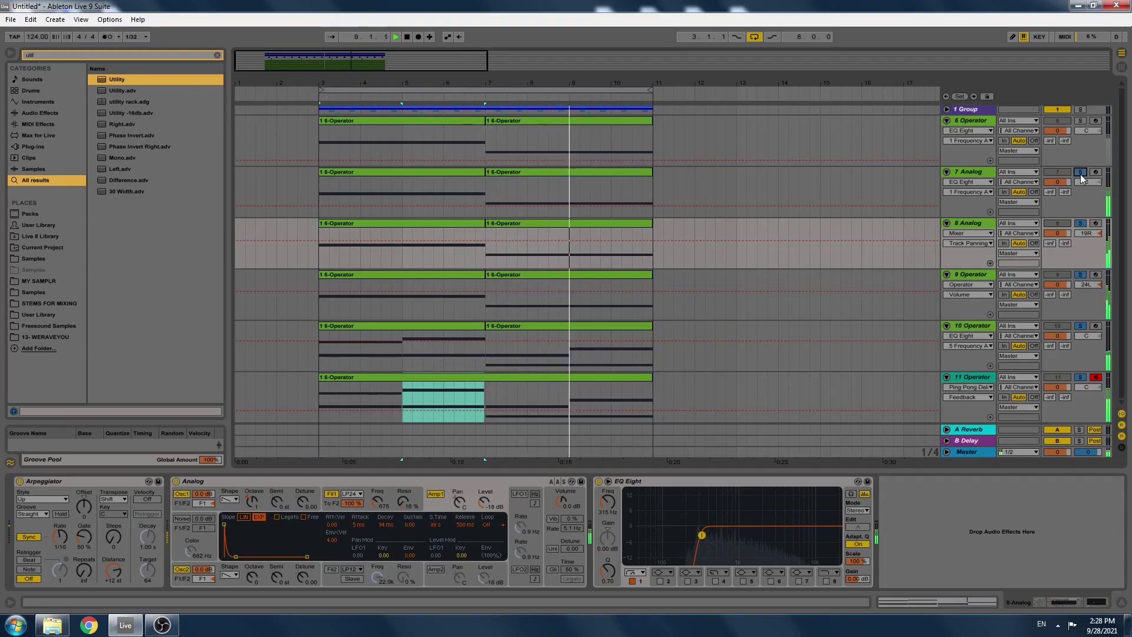
Clear the chord track solos and set 11 Operator's Ping Pong Delay to beat delay 3, feedback about 39% and a higher dry/wet.
click(1081, 119)
click(1080, 120)
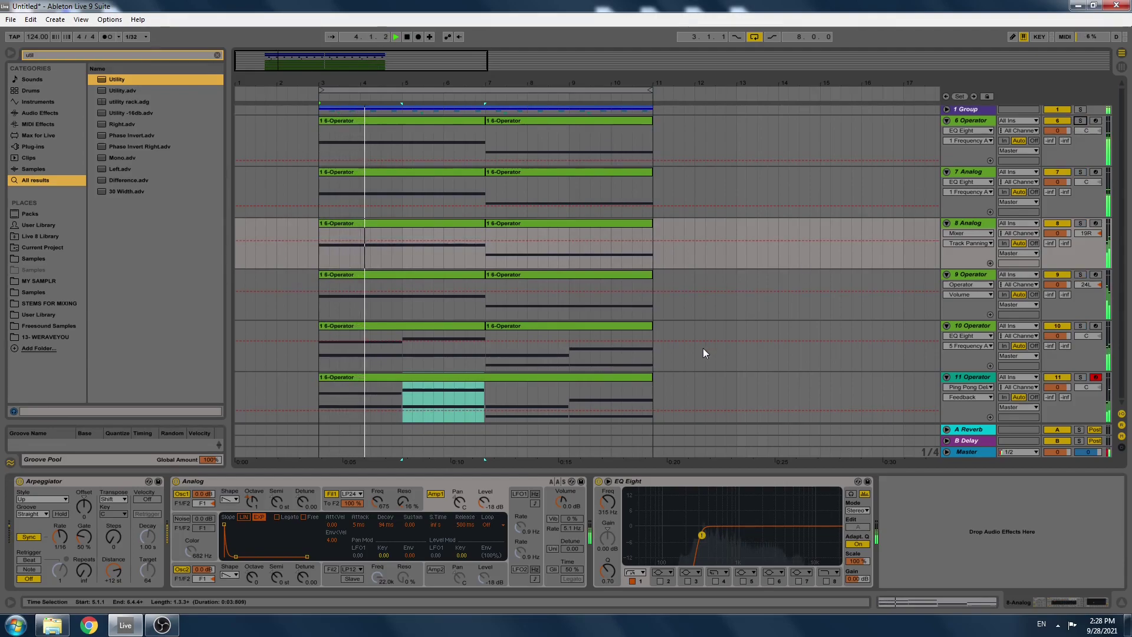
click(653, 403)
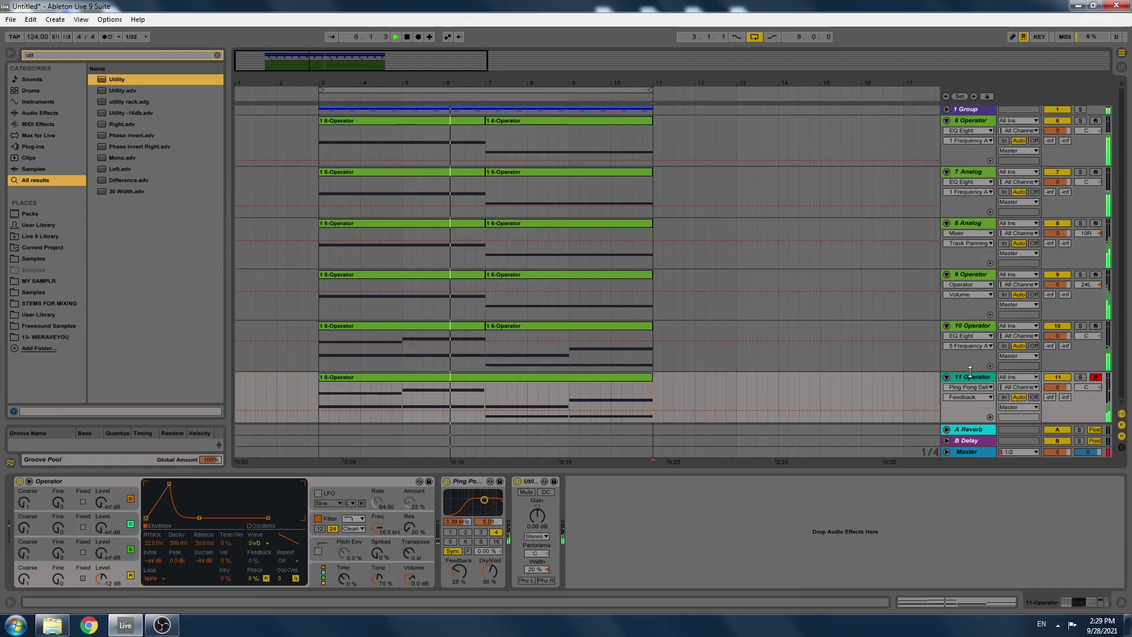
click(480, 533)
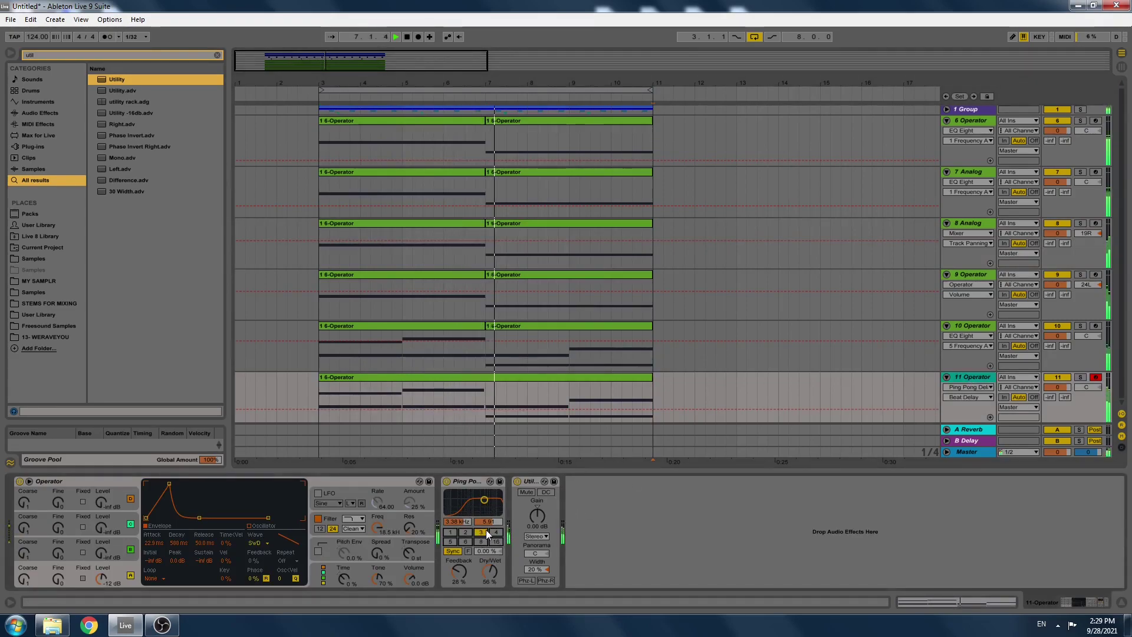
drag(487, 573, 458, 559)
Add a Phaser after Utility on 11 Operator with feedback 0.84, a slightly lower centre frequency and LFO amount about 53.
key(ctrl+f)
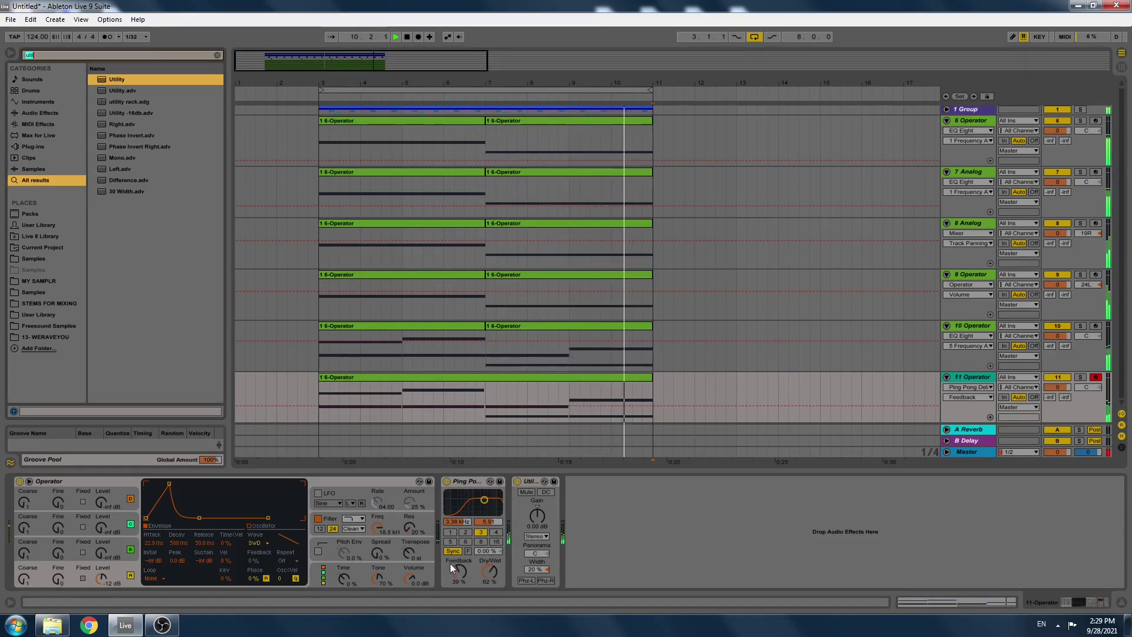
text(pha)
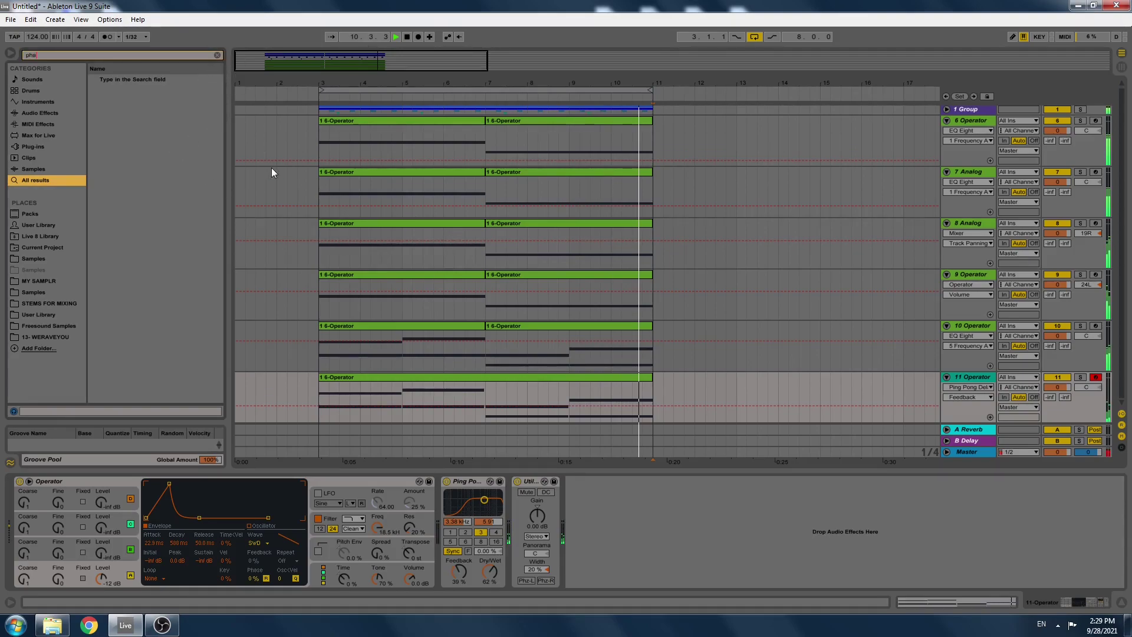
text(ser)
key(Return)
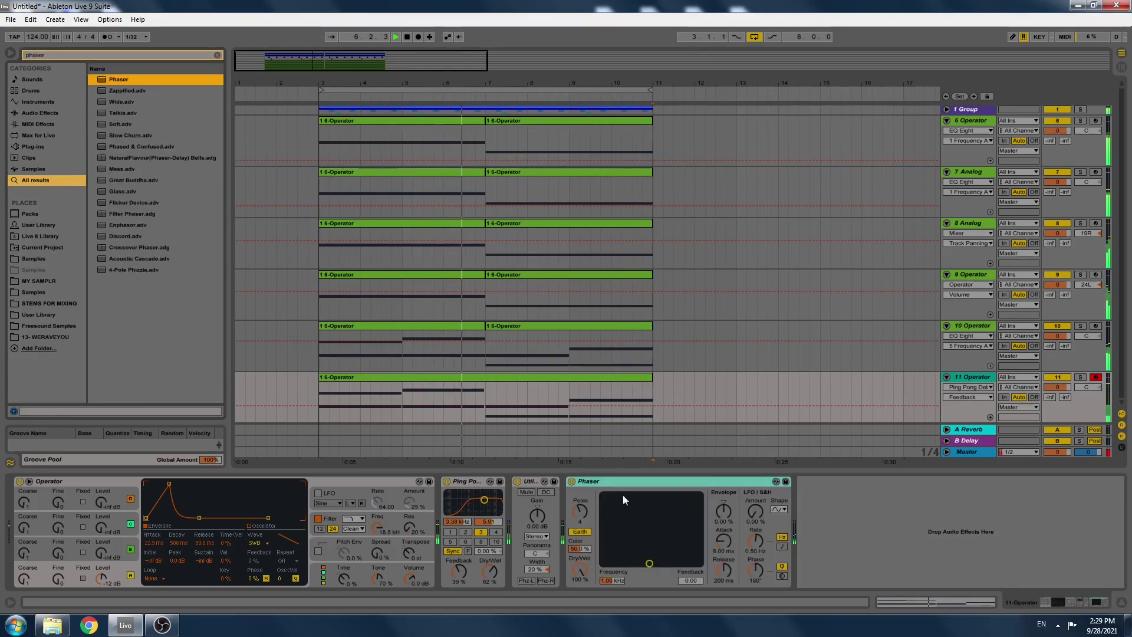
click(642, 529)
click(748, 512)
drag(748, 511, 749, 512)
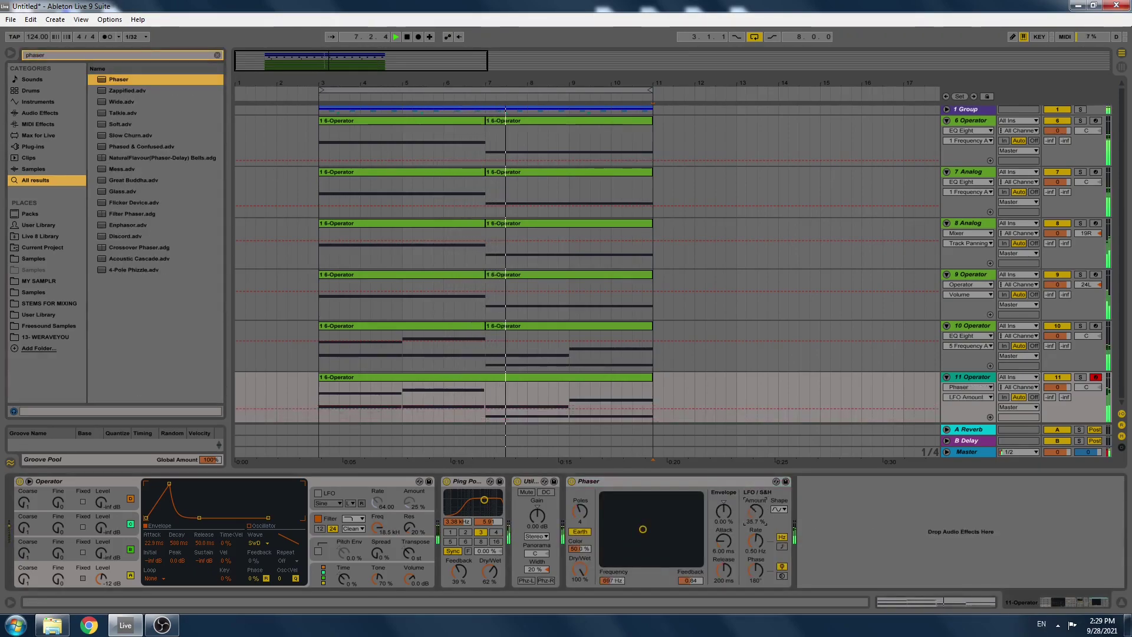
Solo 8 Analog, play the loop and lengthen the attack of its Analog amplitude envelope.
click(1080, 376)
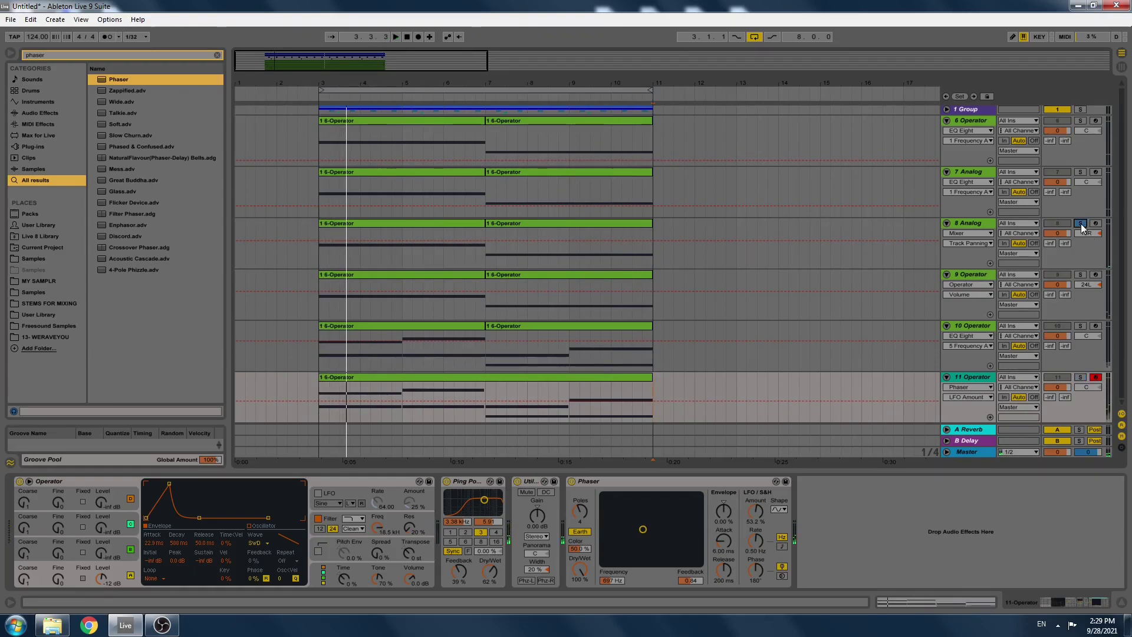
click(324, 251)
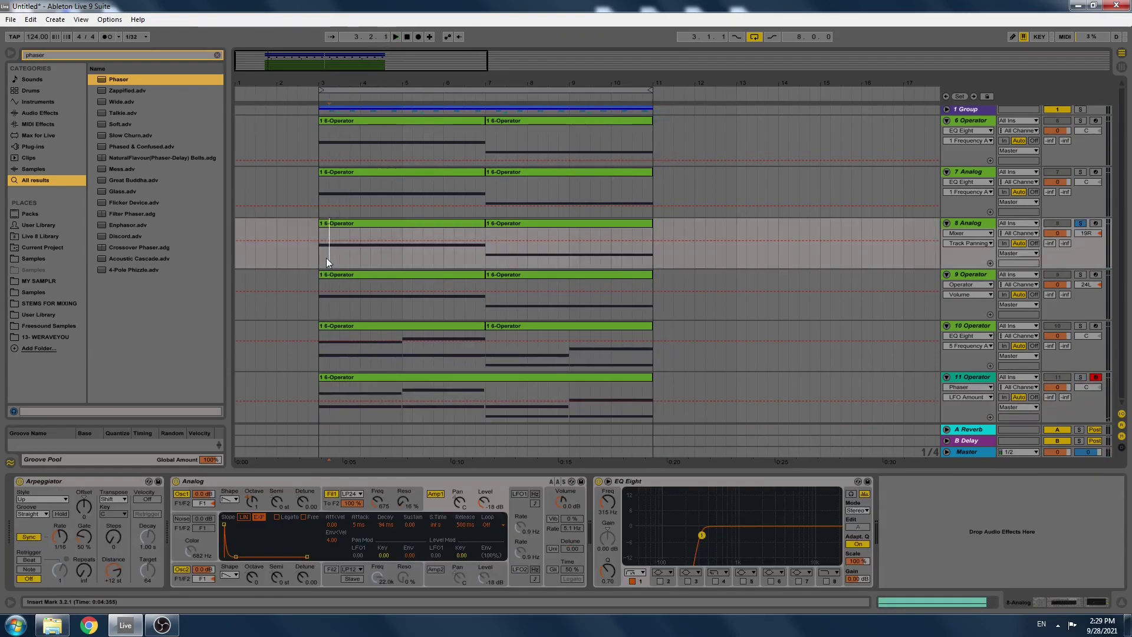
key(space)
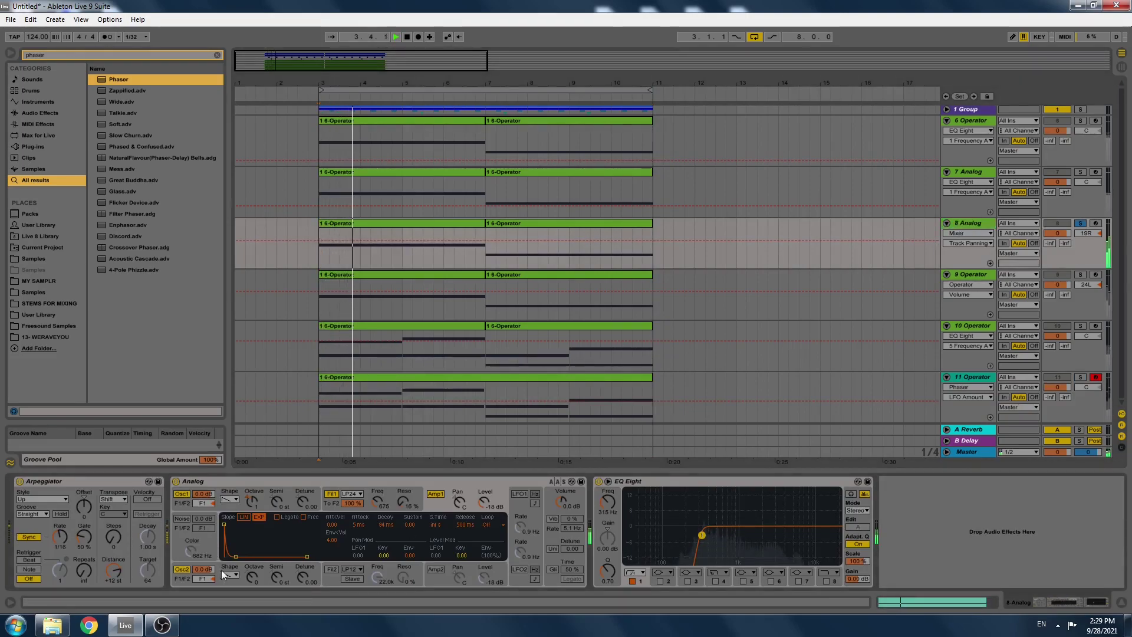
drag(225, 525, 229, 525)
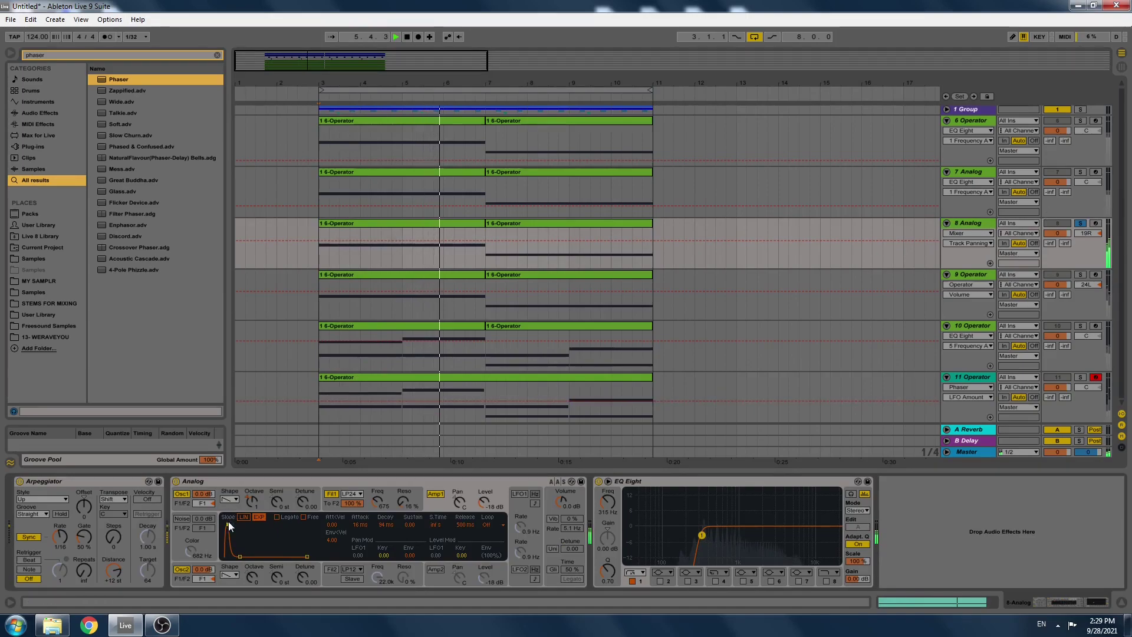
drag(228, 525, 233, 524)
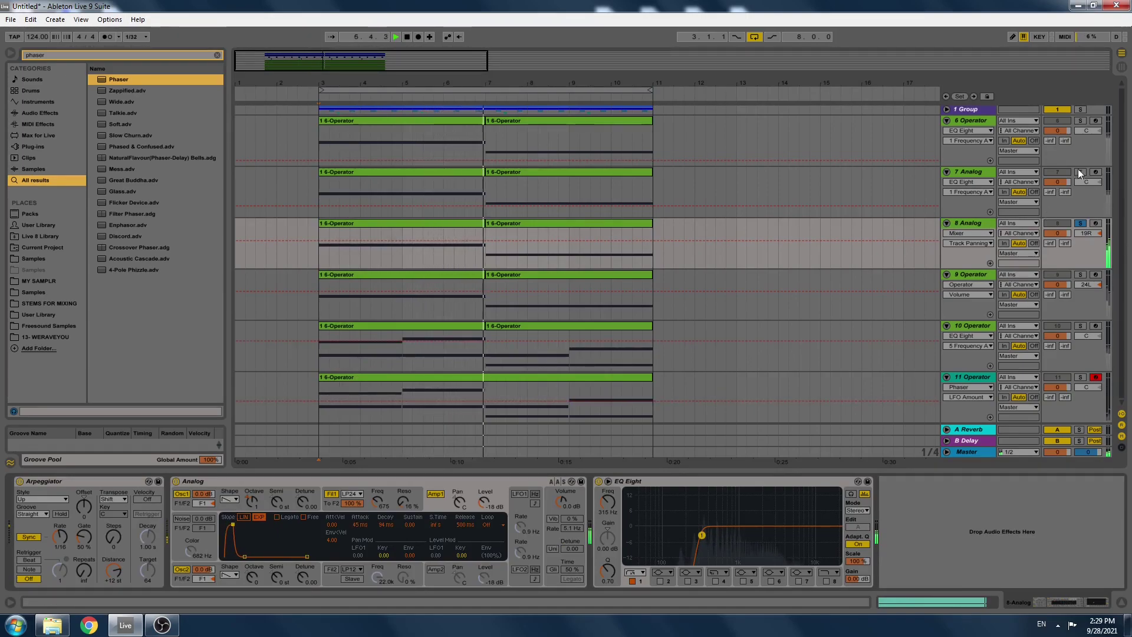
Audition 7 Analog and 6 Operator, and lengthen the oscillator envelope attack on the soloed 9 Operator.
click(987, 171)
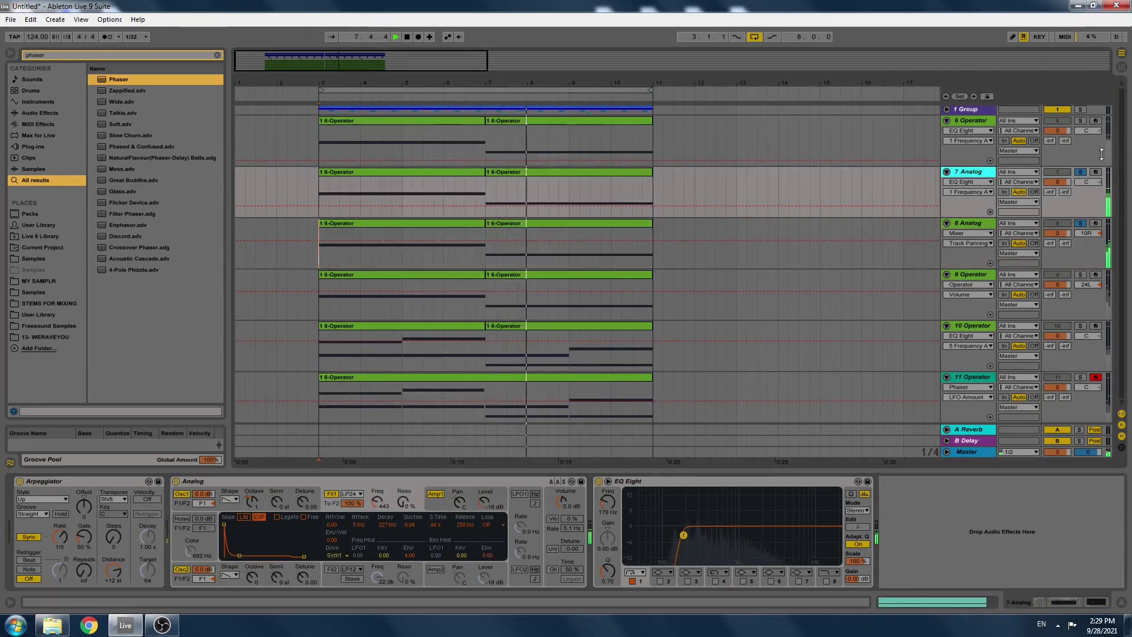
click(1082, 121)
click(1081, 274)
click(985, 274)
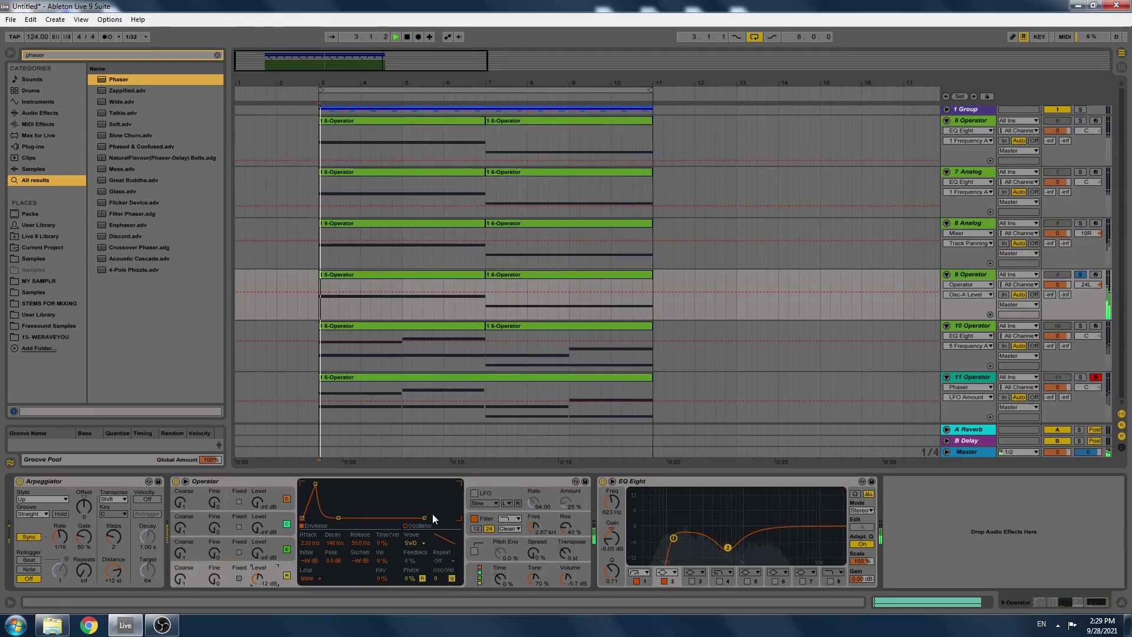
drag(315, 484, 329, 483)
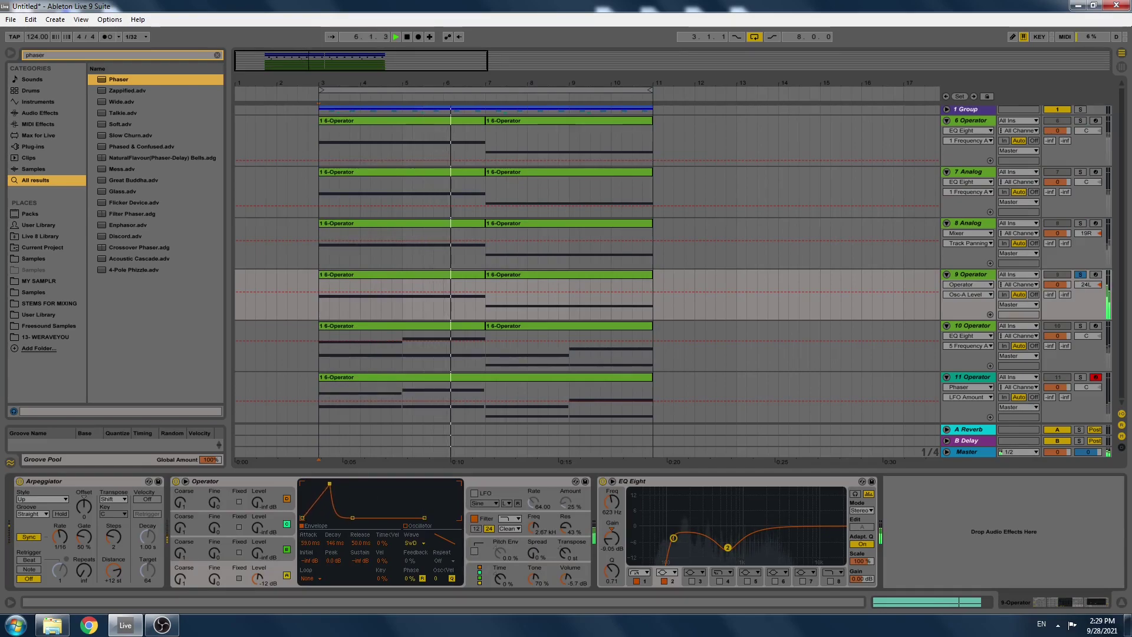
Adjust 9 Operator's filter frequency, enable its LFO and route the LFO to the filter.
drag(534, 526, 534, 537)
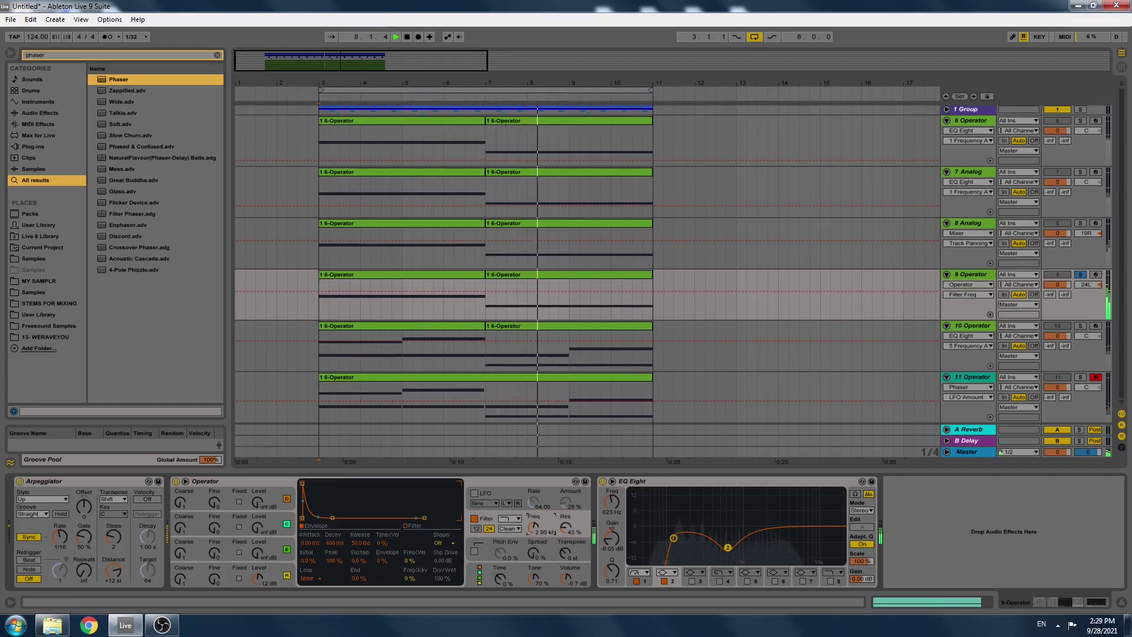
click(489, 497)
click(475, 492)
click(419, 542)
click(446, 542)
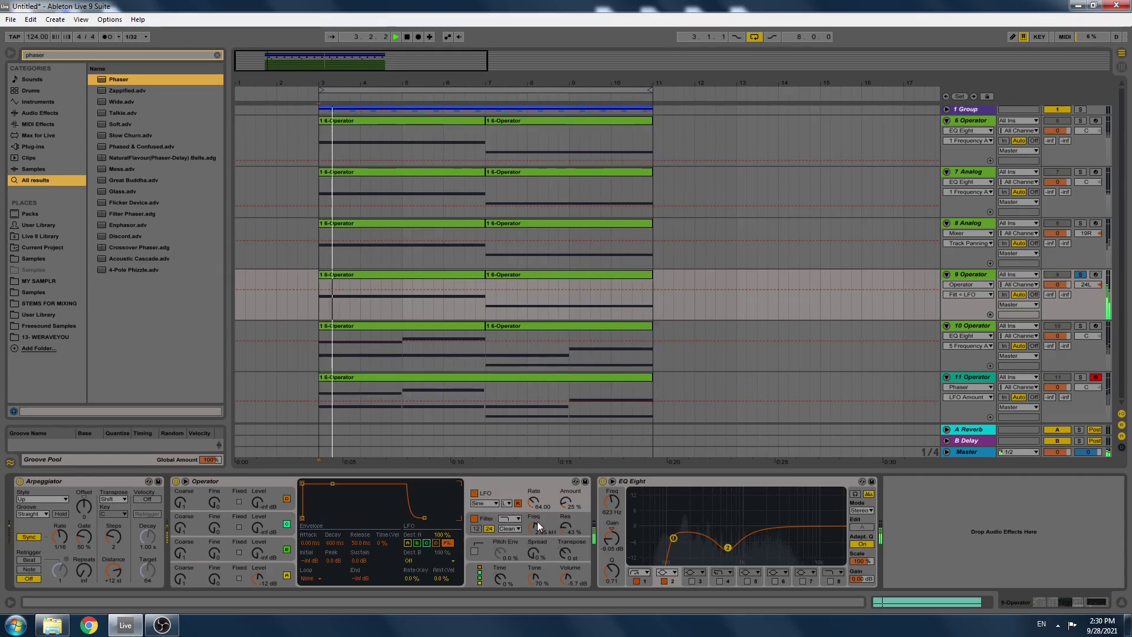
Try a deep filter sweep on 9 Operator with LFO amount 100%, a slower LFO rate and a much lower filter frequency.
mouse_move(568, 505)
mouse_down()
mouse_move(534, 485)
mouse_move(534, 499)
mouse_move(566, 499)
mouse_move(567, 488)
mouse_up()
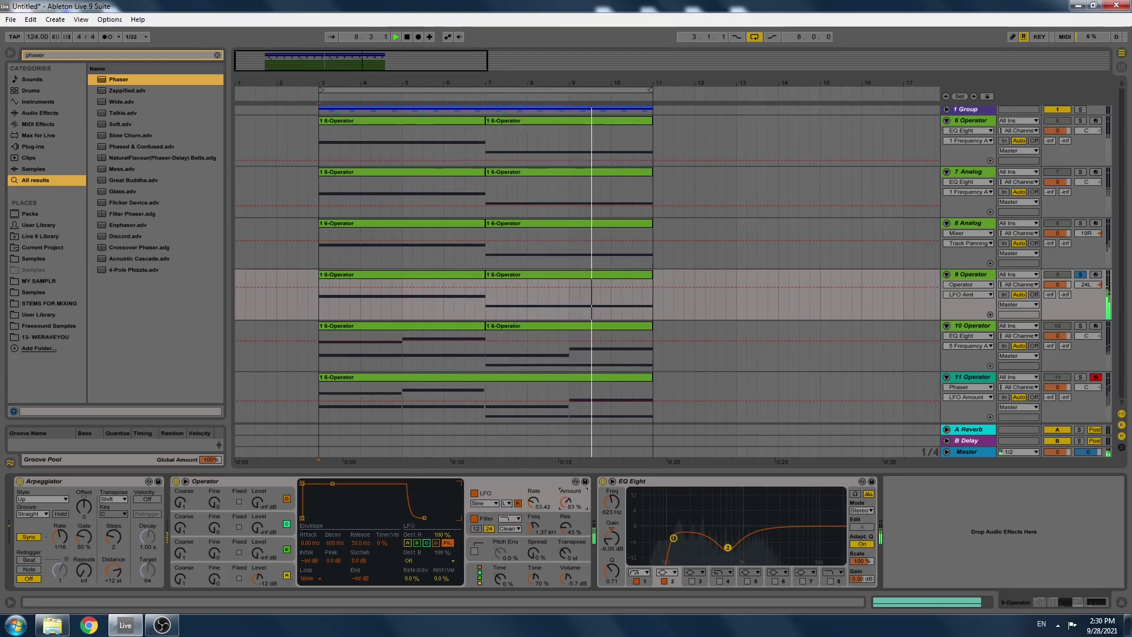
drag(535, 525, 535, 543)
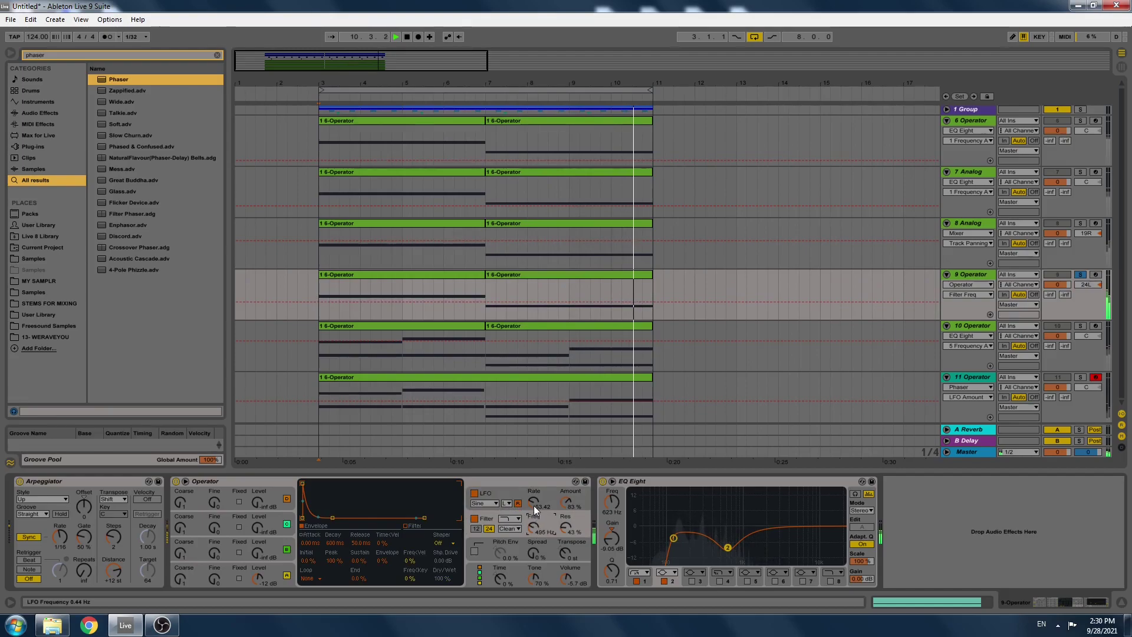
drag(534, 503, 534, 516)
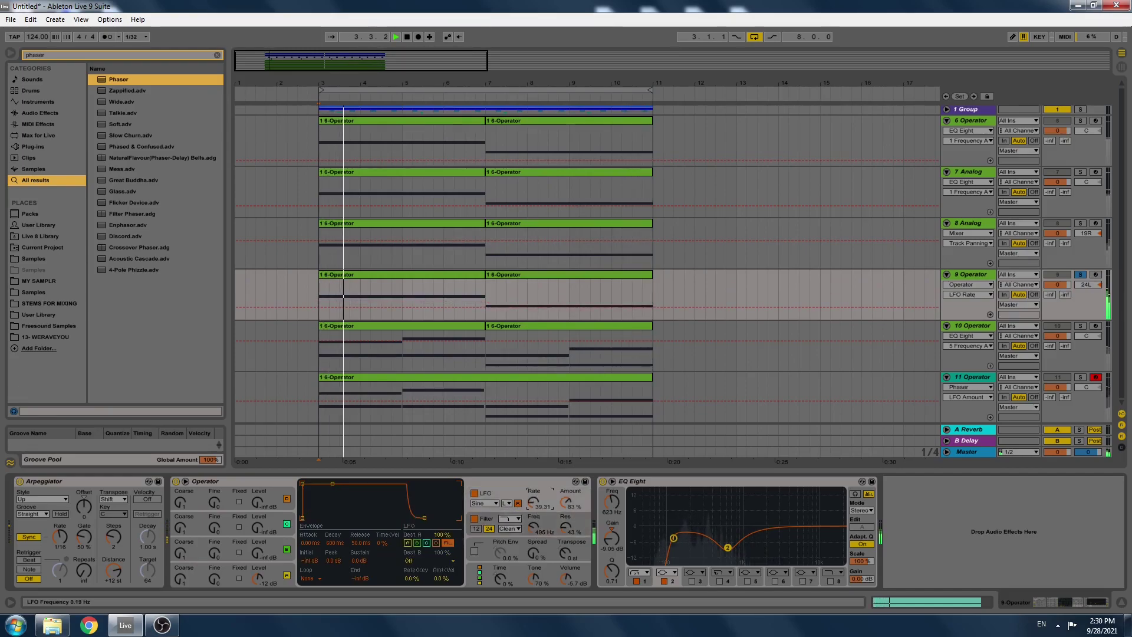
drag(534, 506, 563, 491)
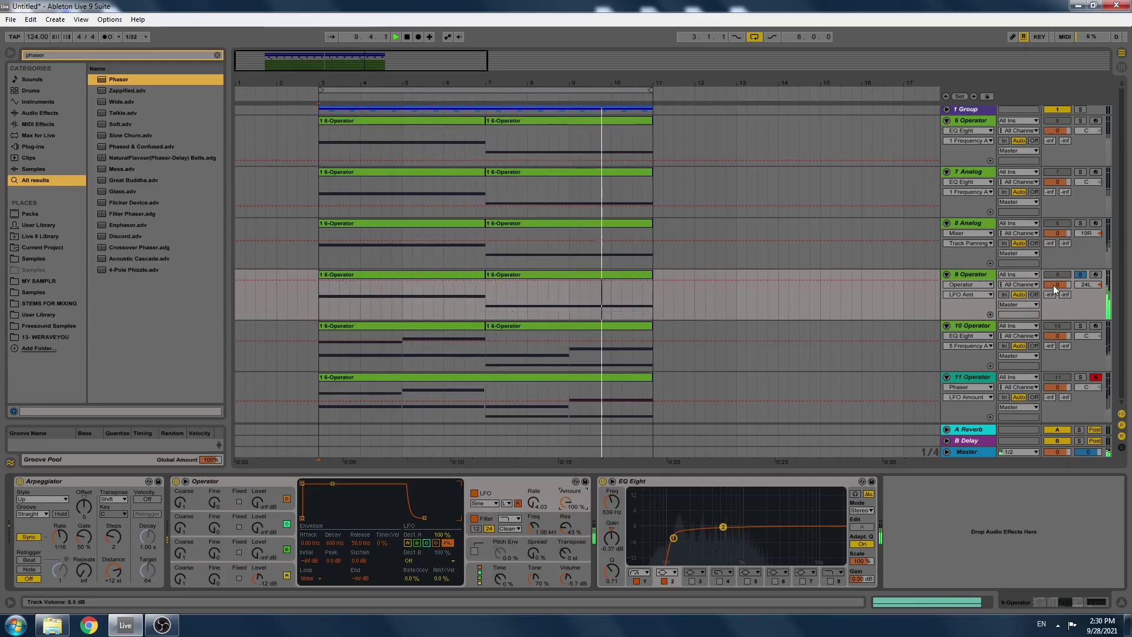
click(535, 528)
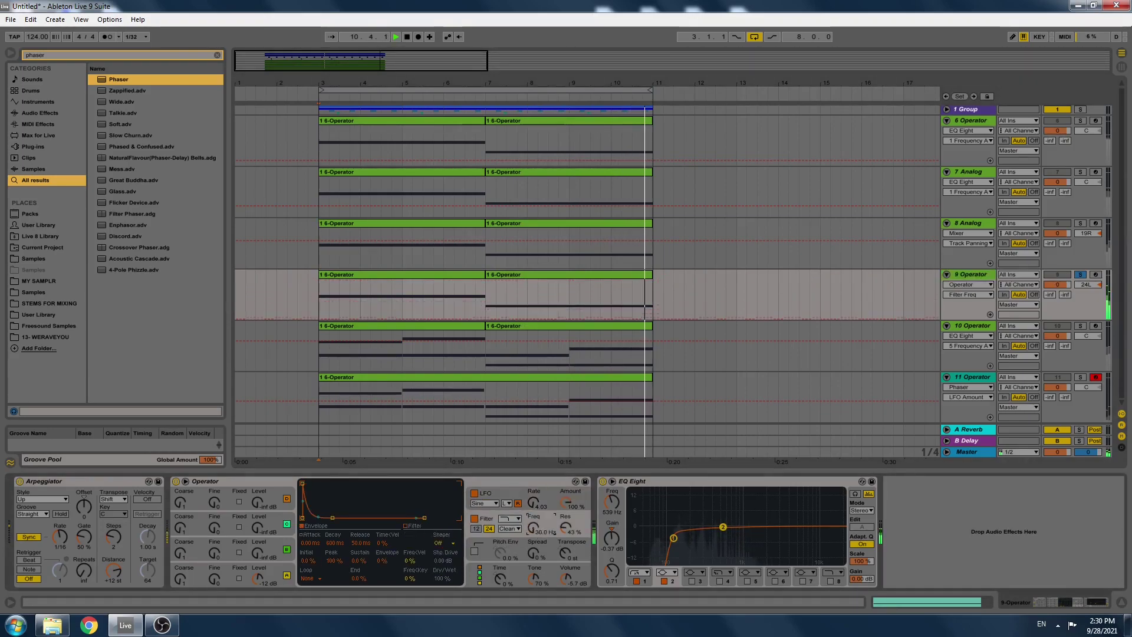
drag(535, 502, 535, 409)
mouse_move(566, 502)
mouse_down()
mouse_move(565, 520)
mouse_move(566, 480)
mouse_up()
mouse_move(534, 528)
mouse_down()
mouse_move(534, 501)
mouse_move(534, 520)
mouse_up()
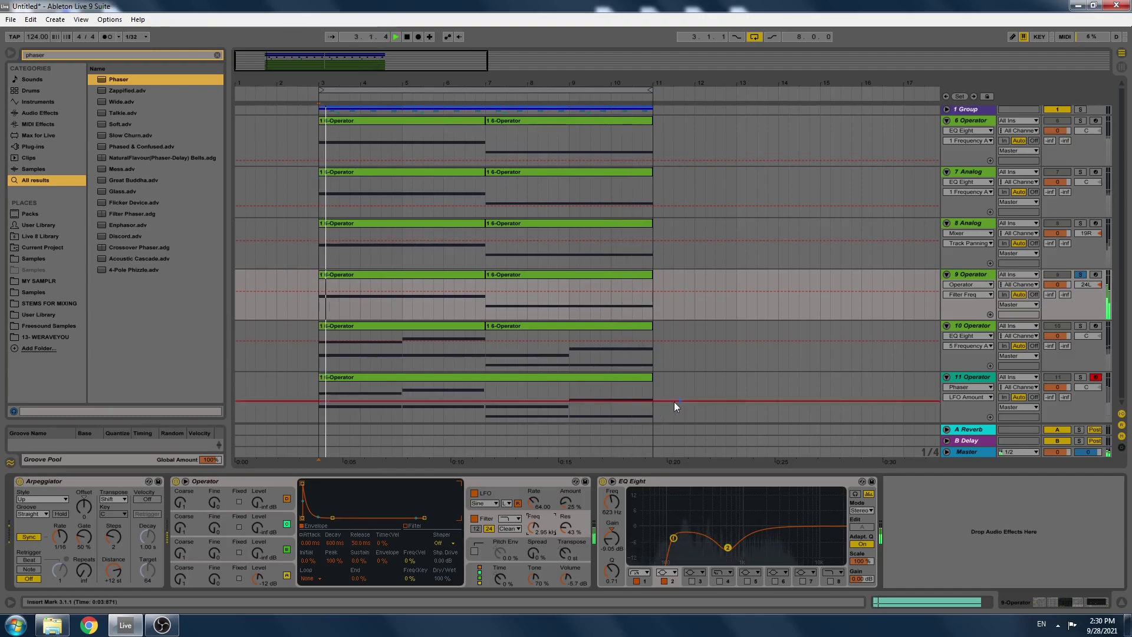
Unsolo 9 Operator and restart playback with all tracks audible.
key(space)
click(1080, 274)
key(space)
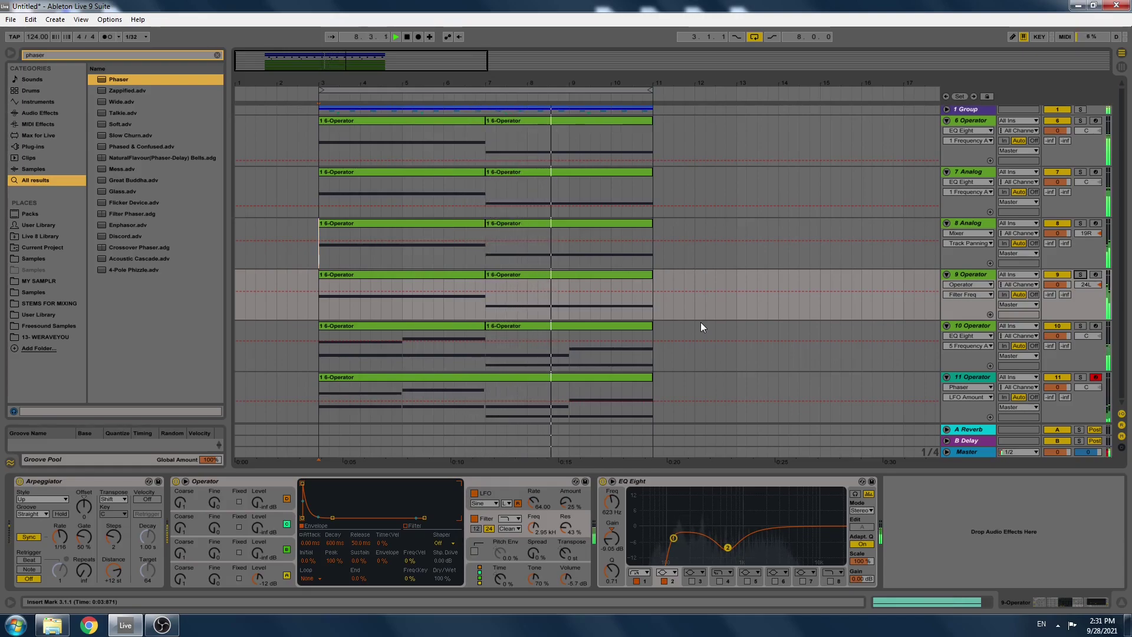
Insert a new MIDI track below 11 Operator and load the Analog instrument on it.
click(970, 377)
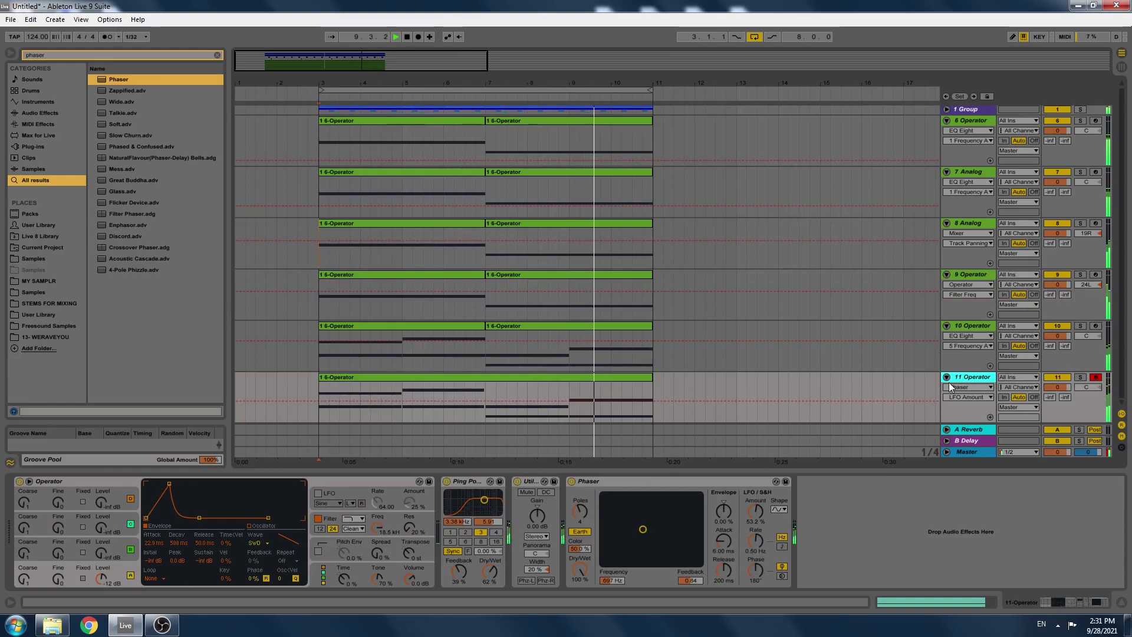
key(ctrl+shift+t)
key(ctrl+f)
text(ope)
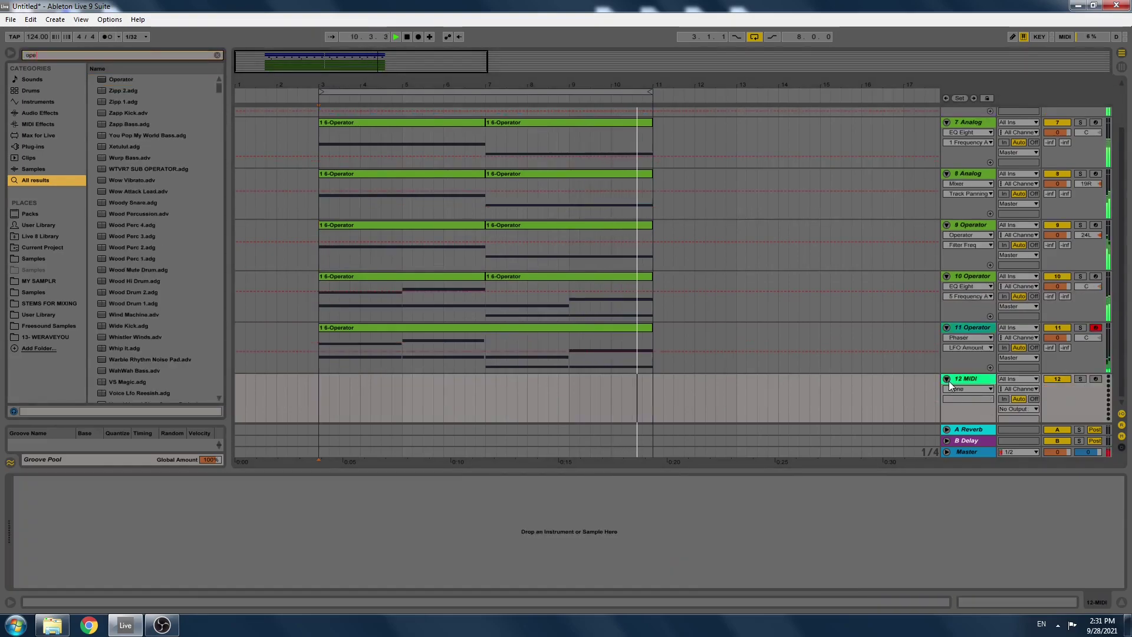
text(og)
key(Down)
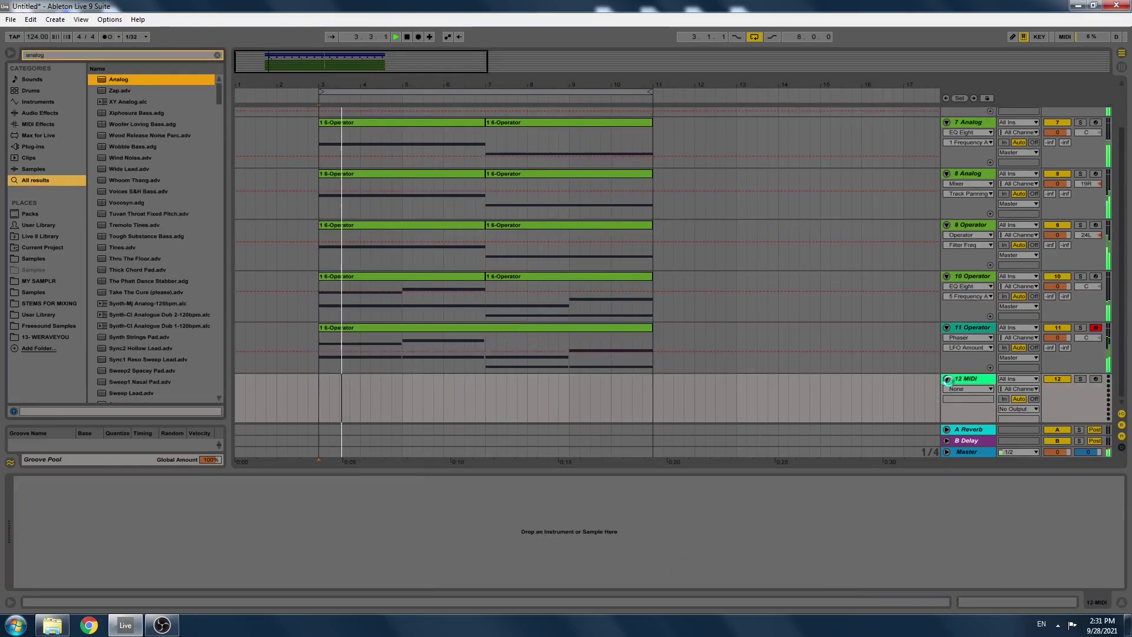
key(Return)
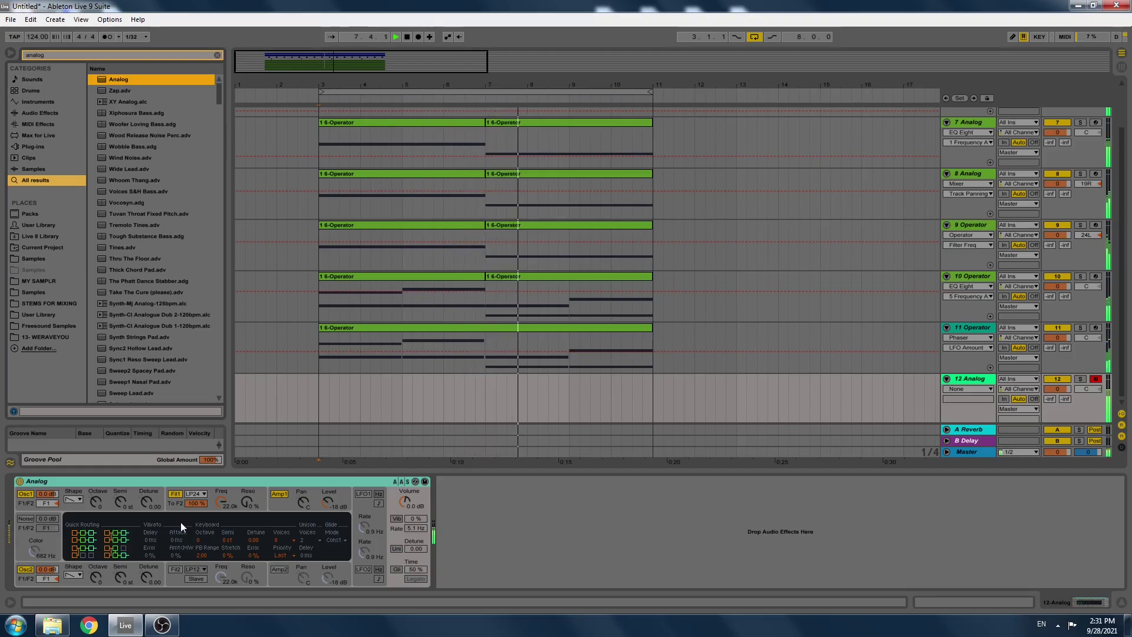
Add Reverb to 12 Analog with High quality, the input low cut enabled, the input filter near 4.72 kHz and dry/wet 60%.
key(ctrl+f)
text(rev)
key(Return)
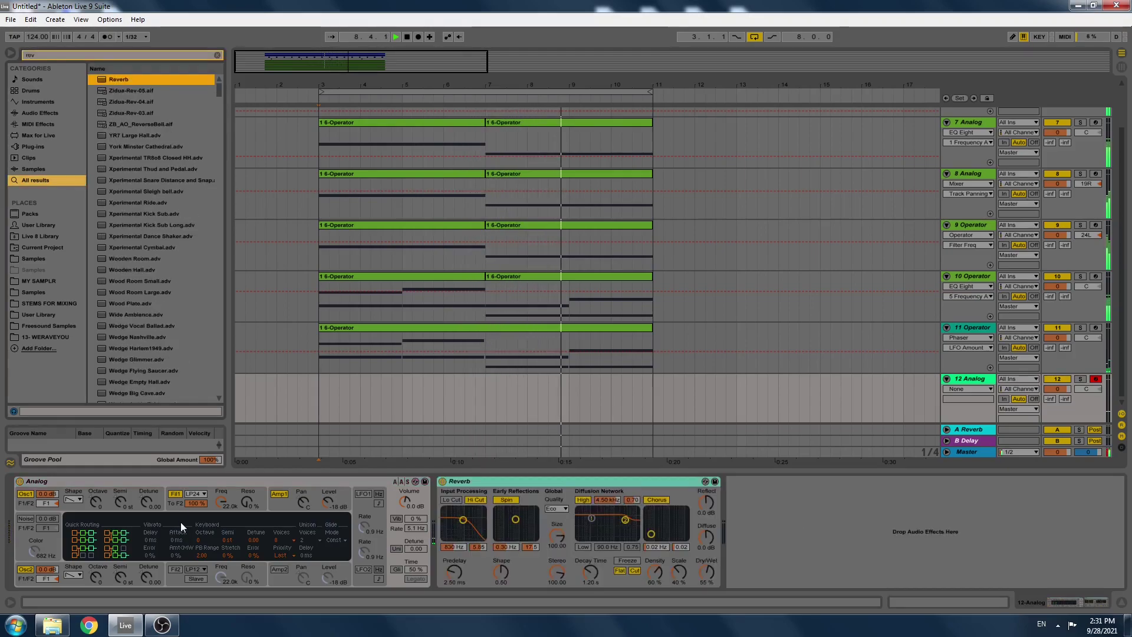
click(556, 508)
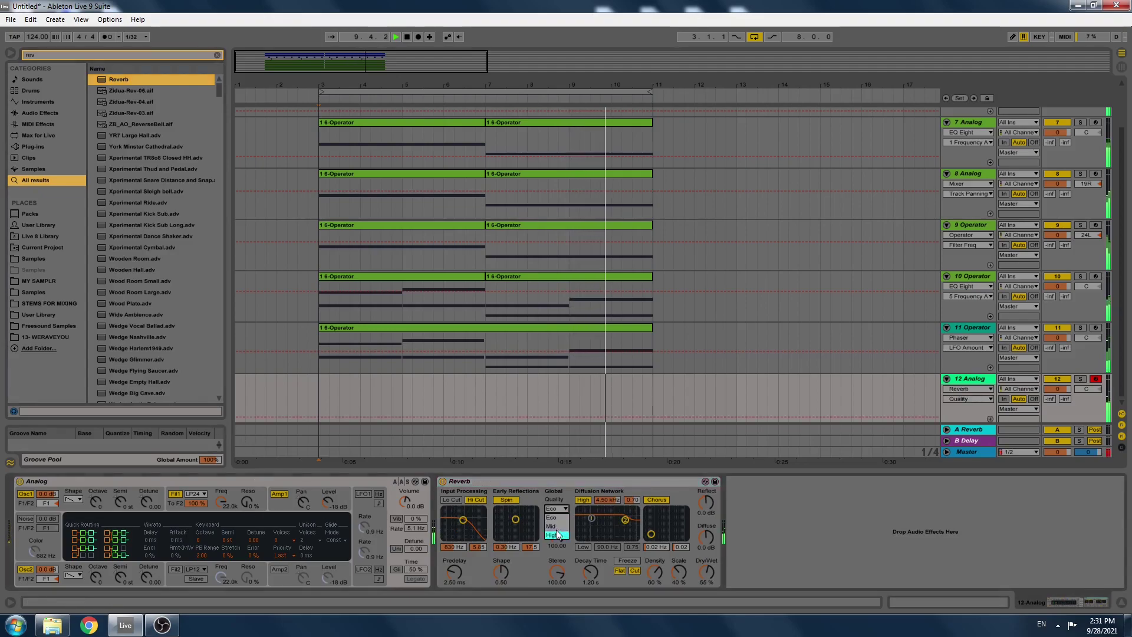
click(555, 536)
click(452, 500)
drag(464, 520, 473, 521)
click(701, 571)
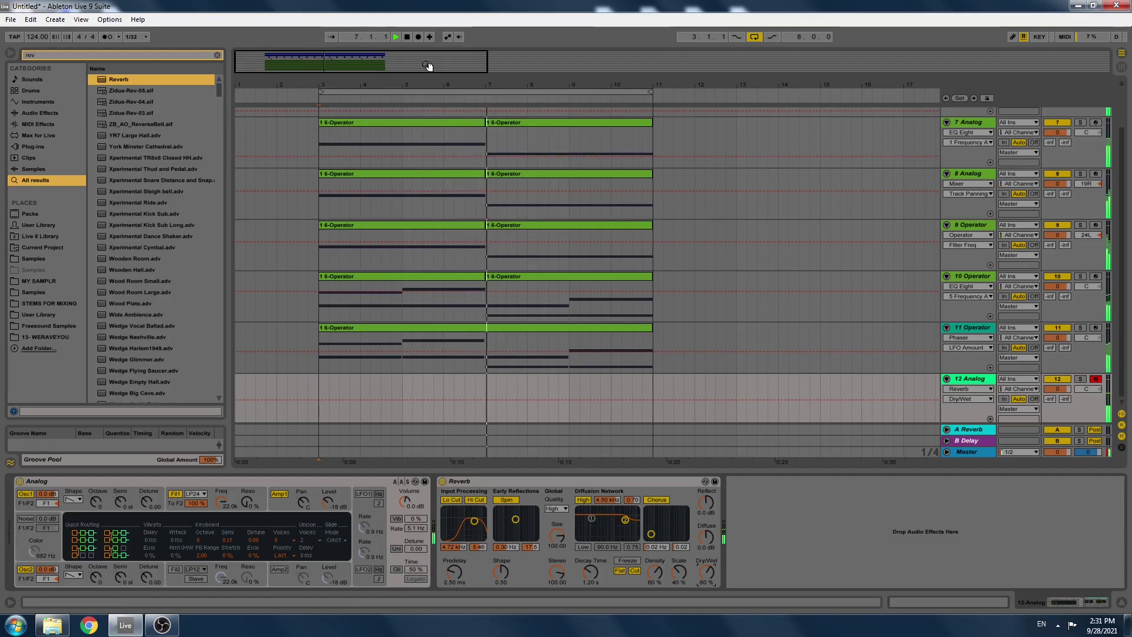
Lower 12 Analog's filter 1 frequency to about 712 Hz and record a short-note melody over the eight-bar loop.
drag(231, 490, 232, 531)
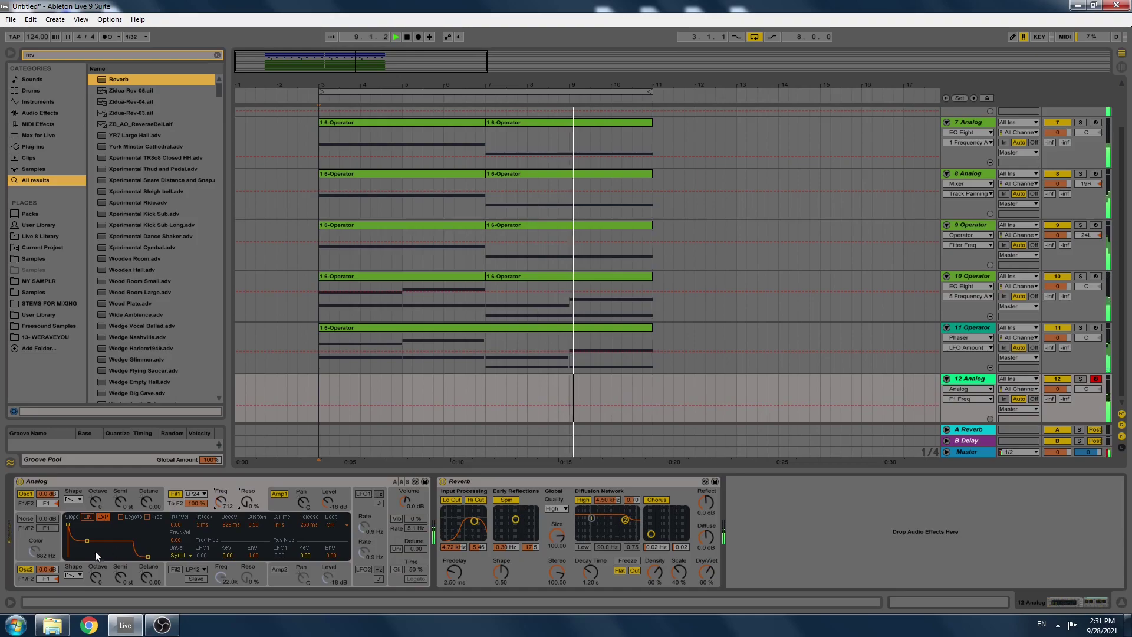
click(416, 38)
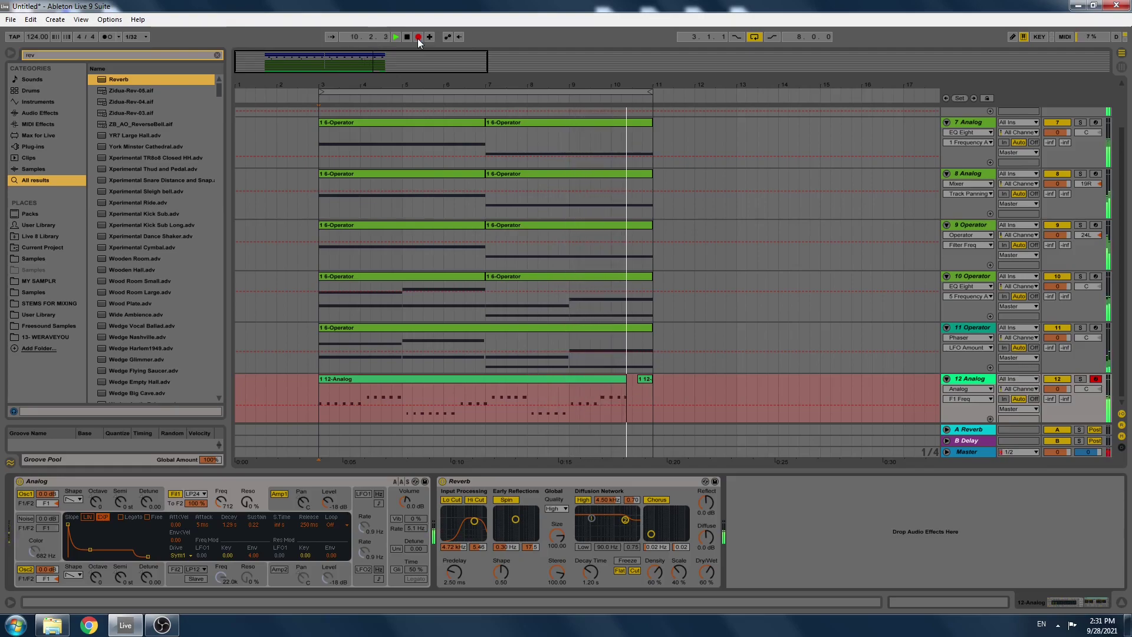
click(418, 36)
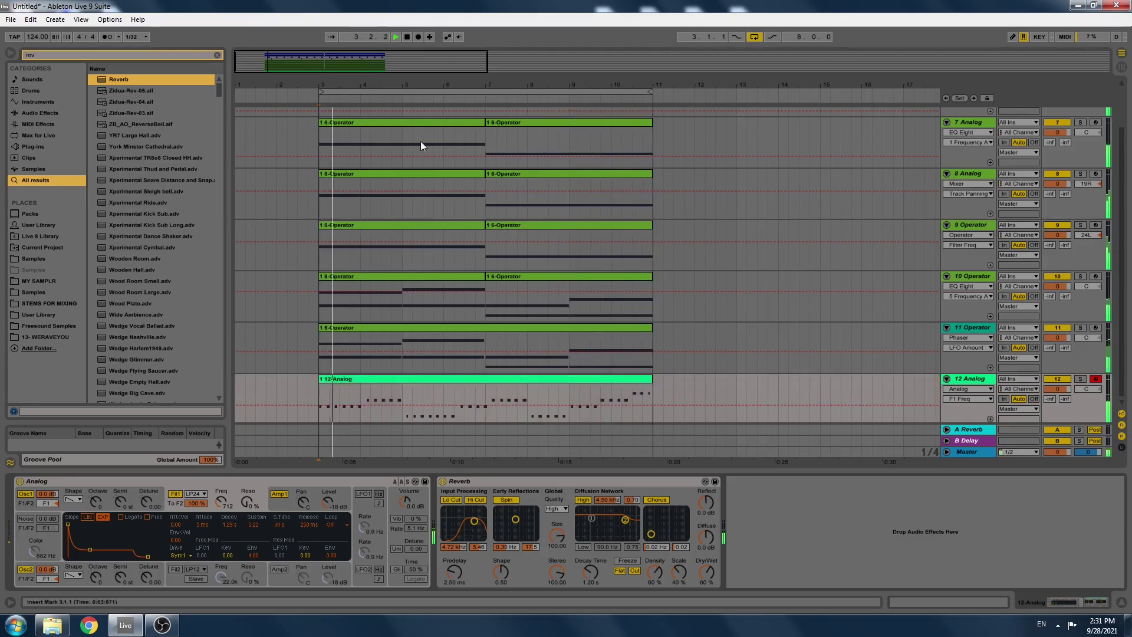
Open the recorded 12 Analog clip in the note editor and crop it to its active eight-bar section.
click(399, 373)
double_click(398, 376)
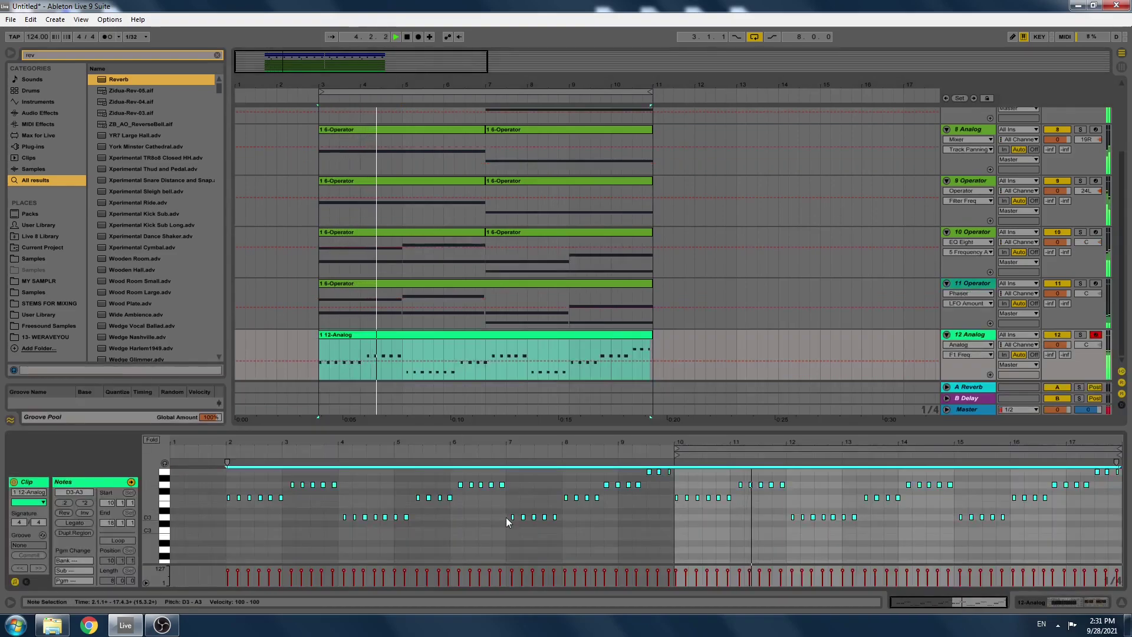
right_click(507, 511)
click(550, 390)
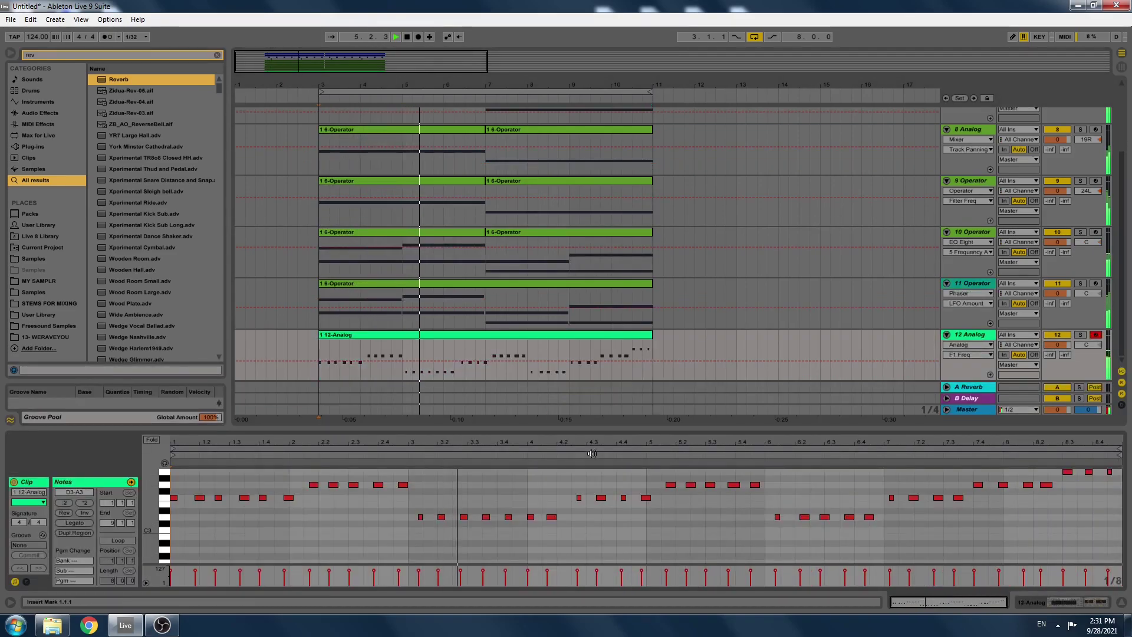
scroll(639, 504, up, 2)
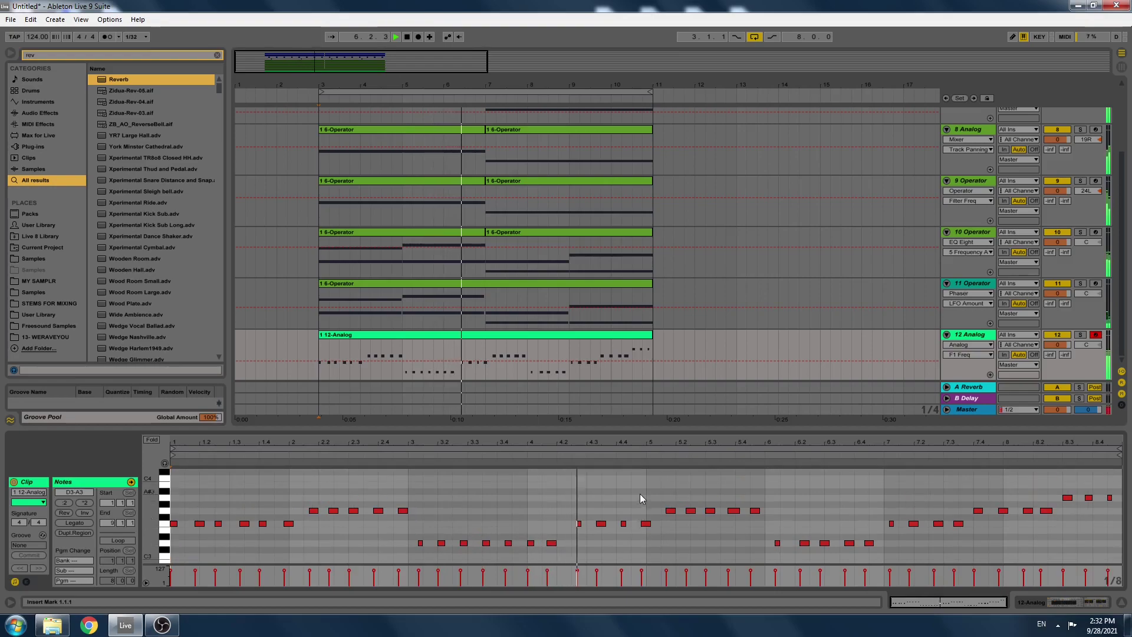
Solo 12 Analog, turn on the metronome and restart playback.
click(1081, 334)
click(108, 36)
key(space)
Nudge the uneven melody notes in bars 1 to 3 into regular timing and raise bar 2's last note to A3.
drag(198, 458, 231, 523)
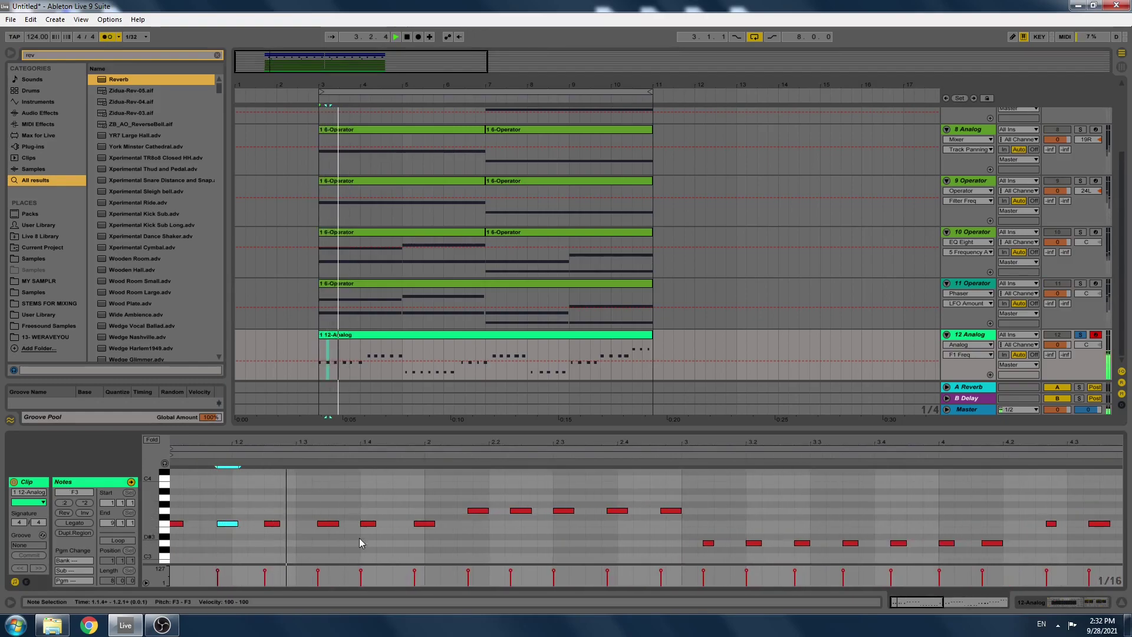
drag(330, 525, 327, 528)
drag(425, 525, 514, 511)
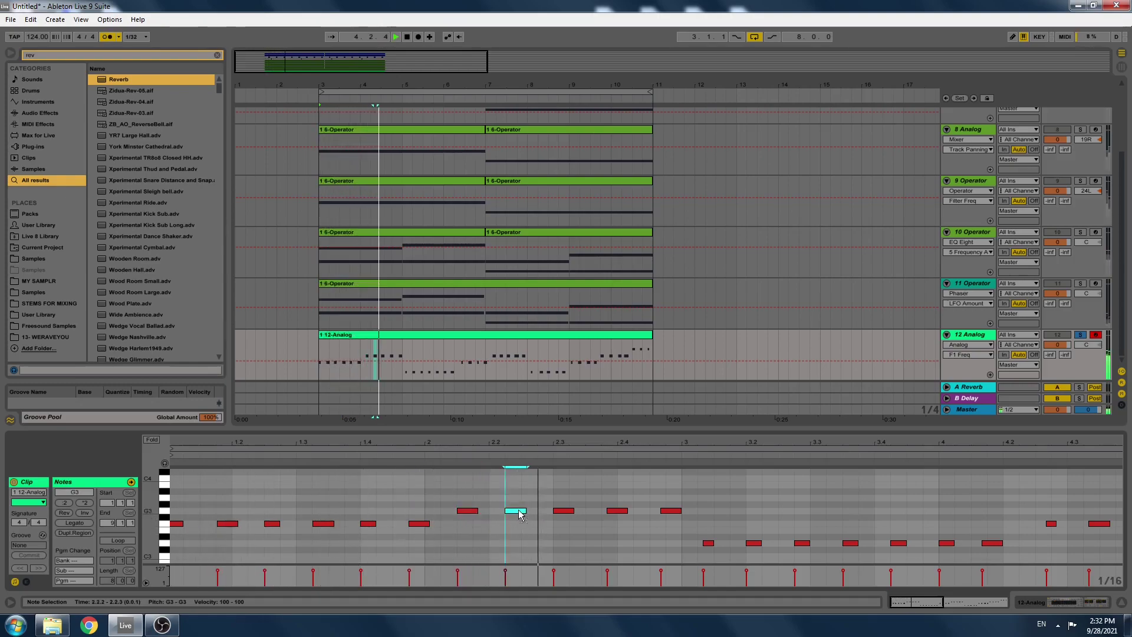
drag(631, 512, 614, 514)
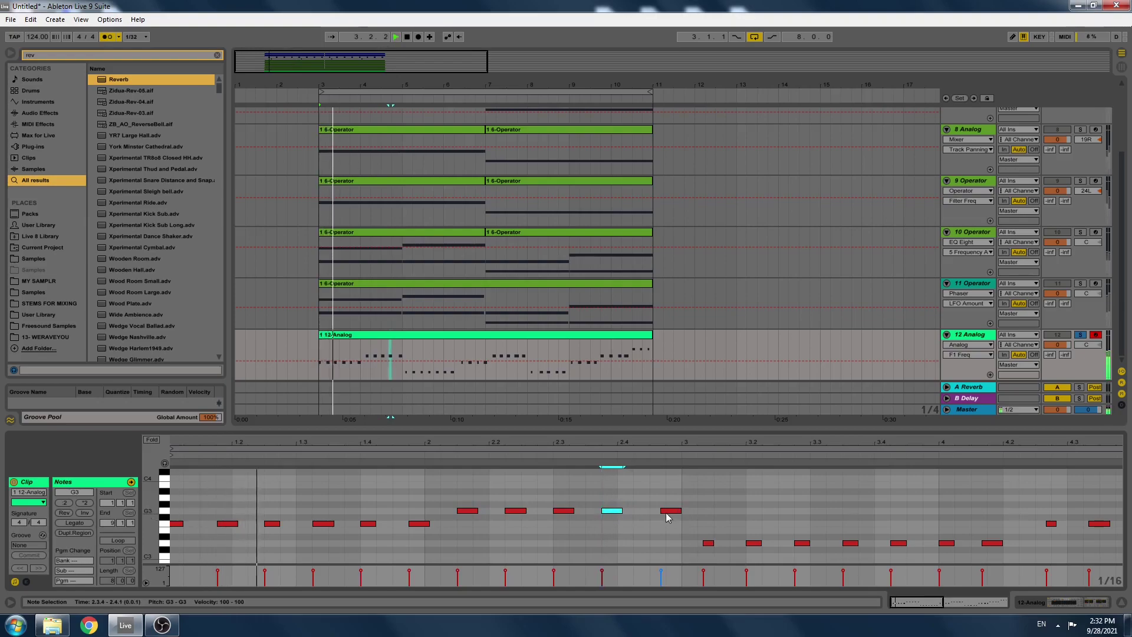
drag(670, 512, 662, 512)
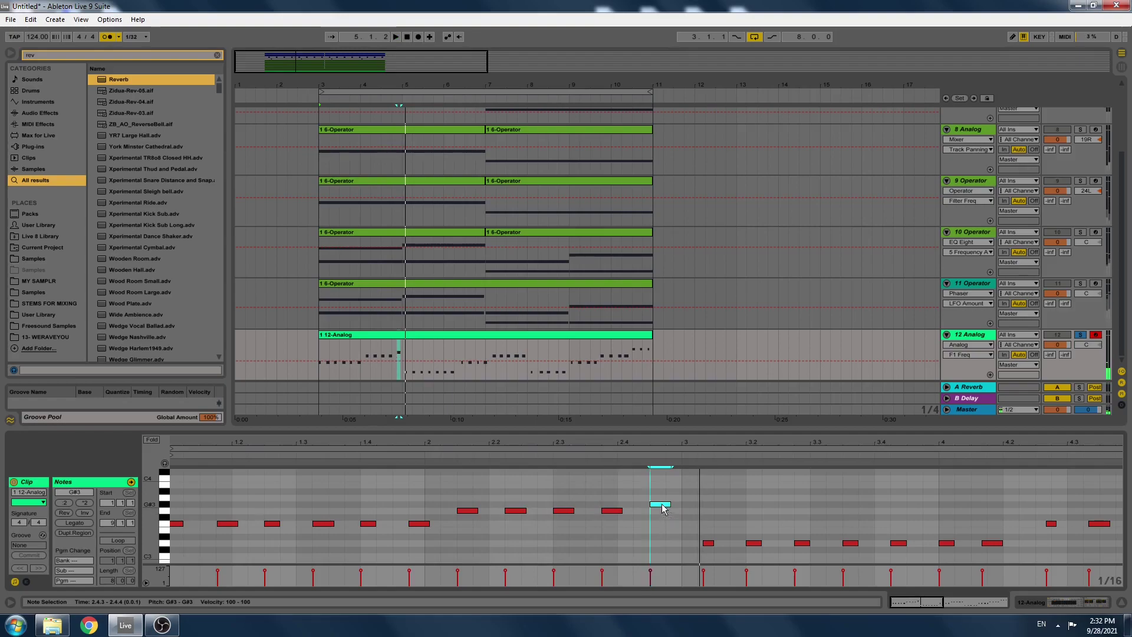
click(706, 543)
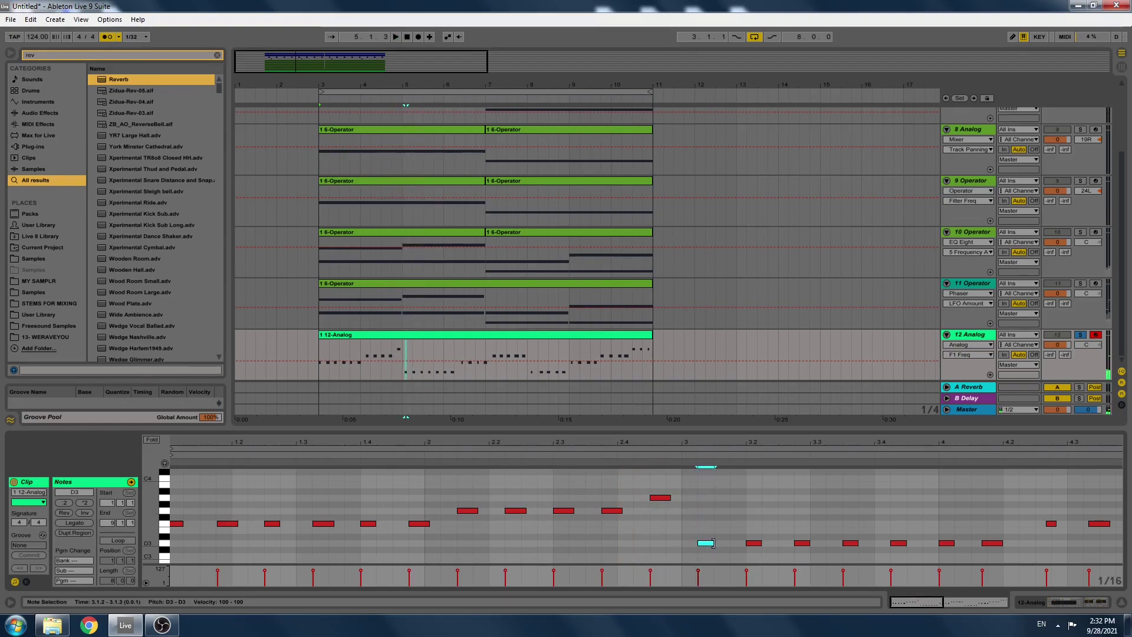
Shift the F3 note at 4.2.3 slightly earlier and the last D3 note before it slightly later while listening.
key(space)
drag(1055, 523, 1045, 522)
drag(1062, 442, 1062, 413)
drag(802, 439, 750, 525)
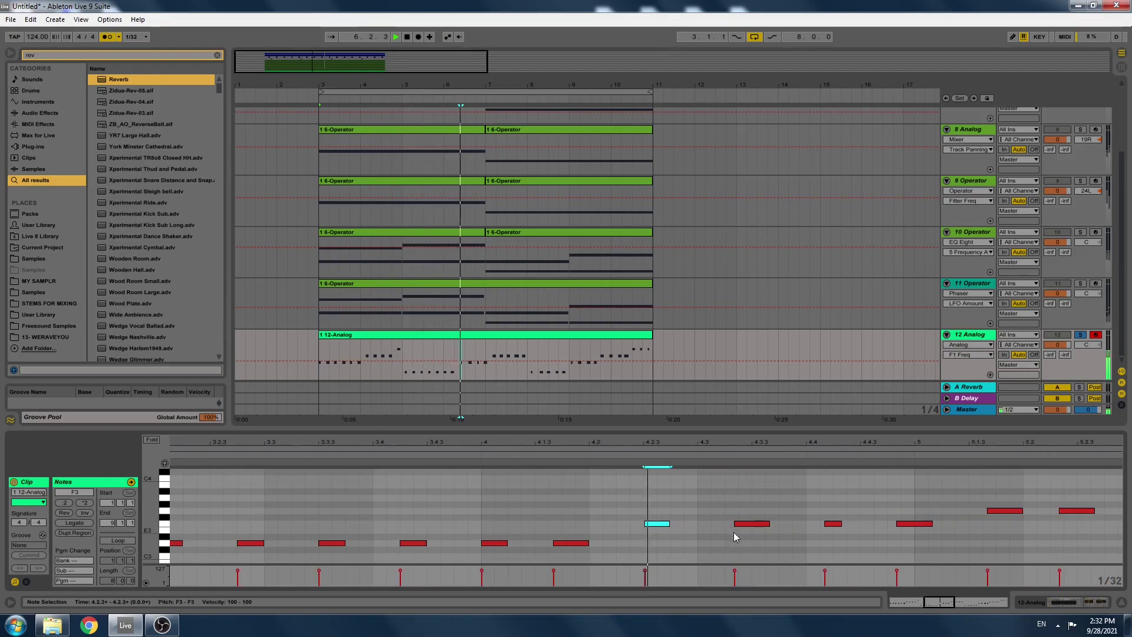
drag(575, 543, 584, 543)
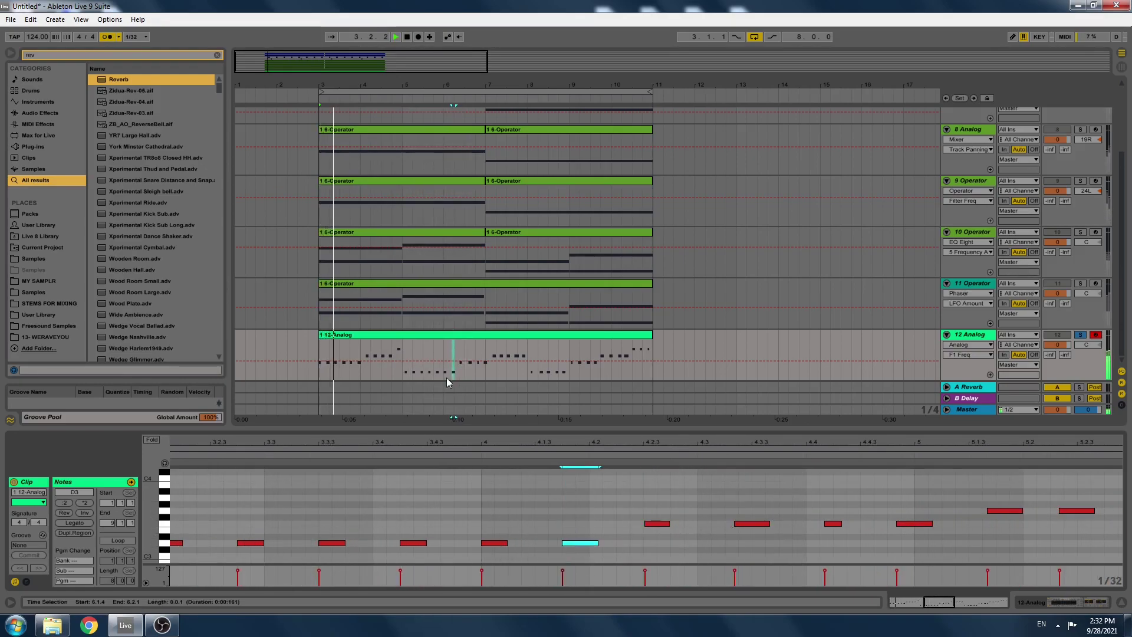
Duplicate the 12 Analog phrase from 3.1.1 to 6.2.1 twice and delete the excess beyond bar 11.
drag(456, 371, 323, 371)
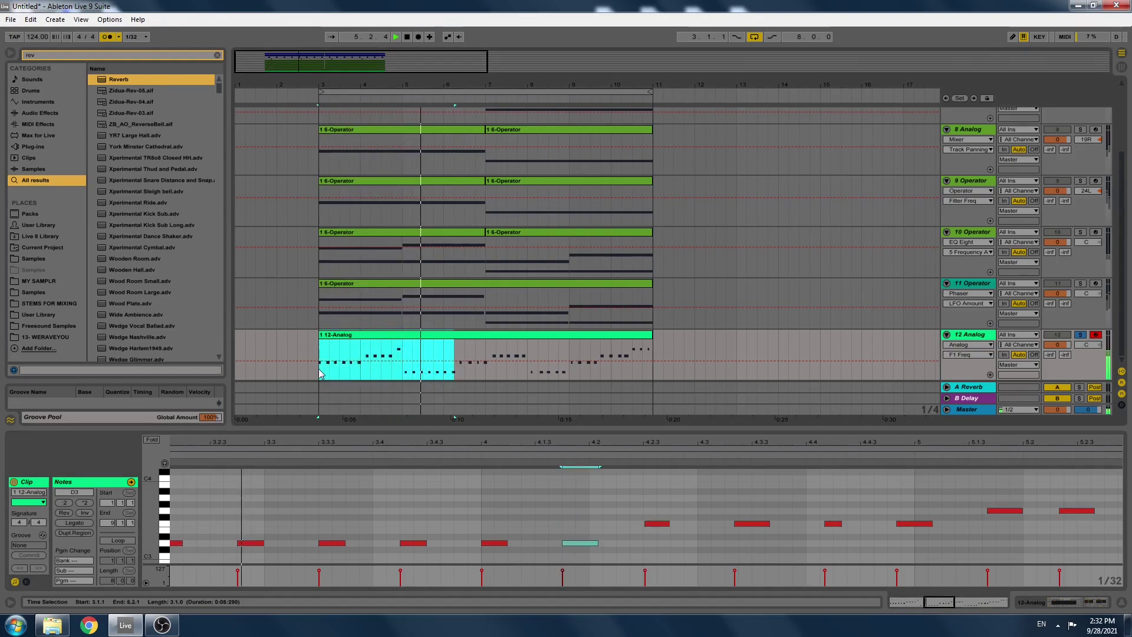
key(ctrl+d)
key(ctrl+d)
drag(653, 365, 747, 369)
key(Delete)
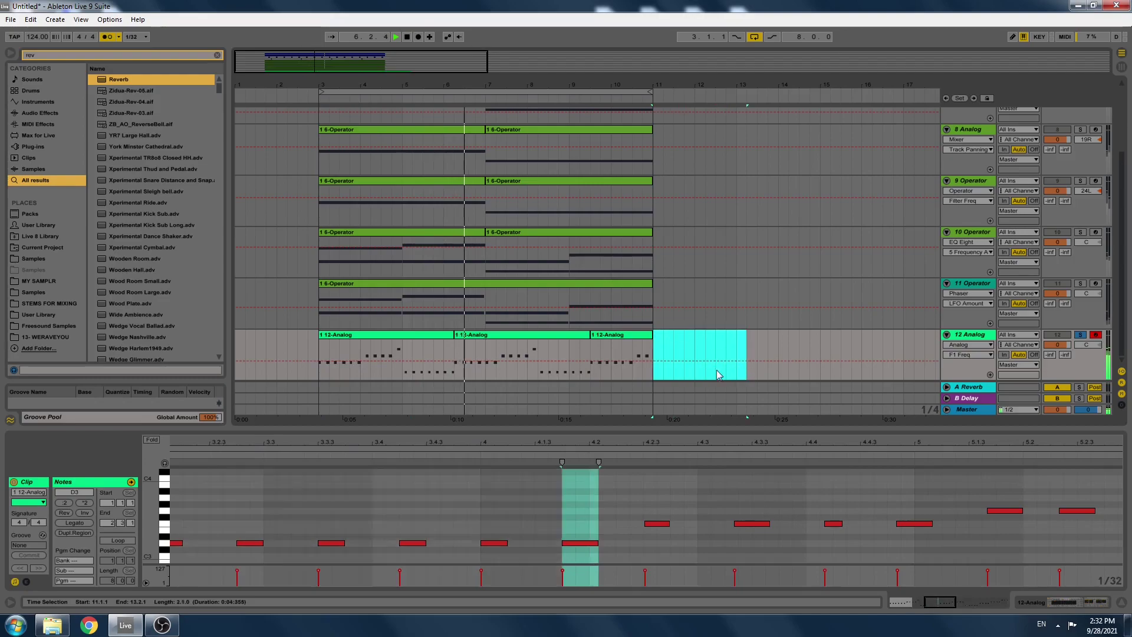
Consolidate the 12 Analog pieces from bar 3 to bar 11 into one clip and unsolo the track.
drag(653, 369, 323, 371)
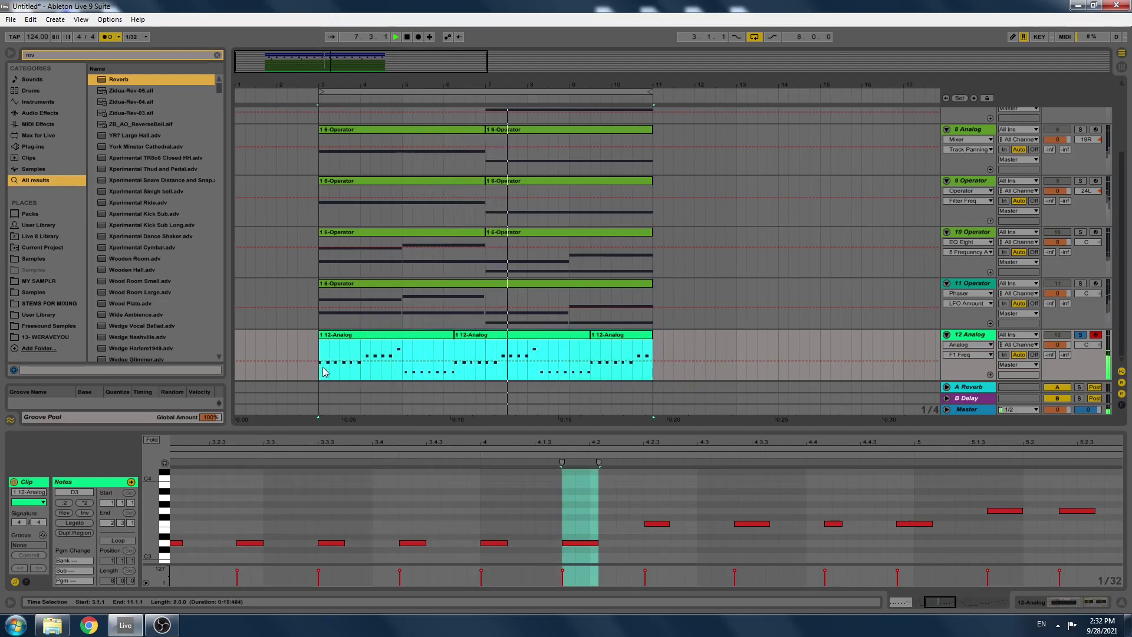
key(ctrl+j)
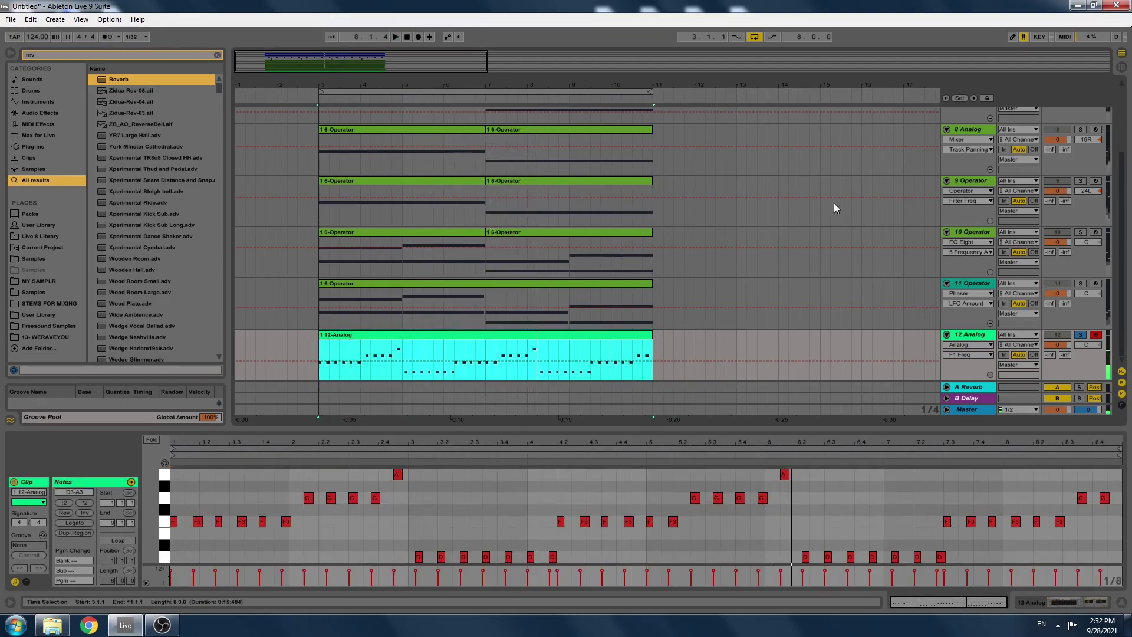
click(1081, 337)
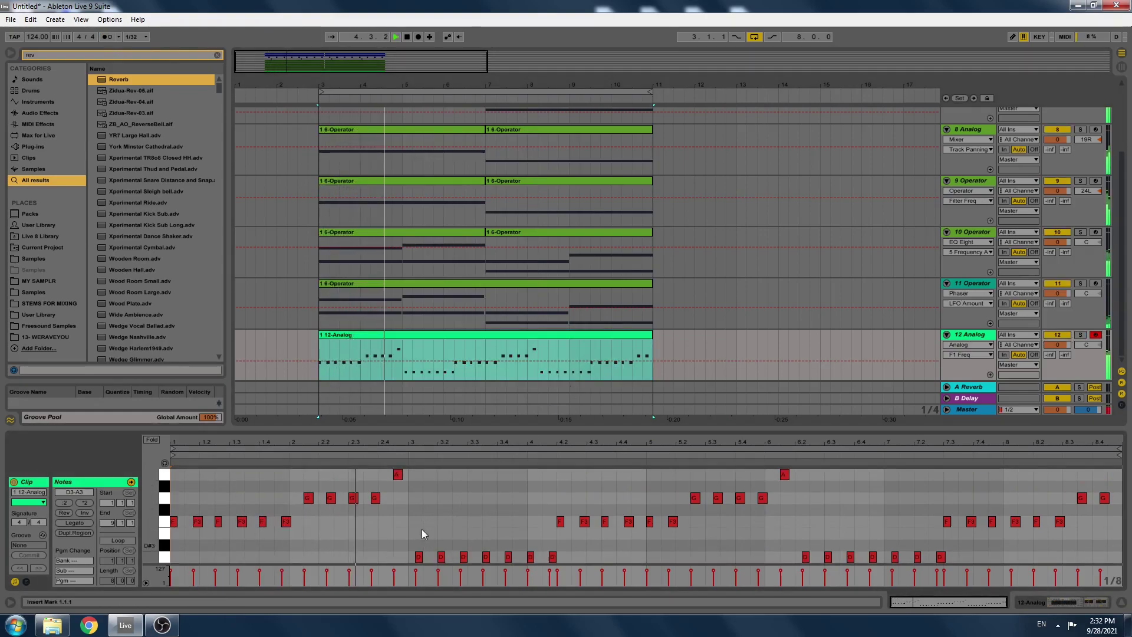
Lower the three F3 notes from 4.1.4 to 4.3.3 to D3 and align the first with the preceding run's spacing.
drag(547, 515, 604, 532)
key(Down)
key(Down)
key(Down)
key(Left)
key(Right)
key(plus)
key(plus)
drag(568, 543, 549, 547)
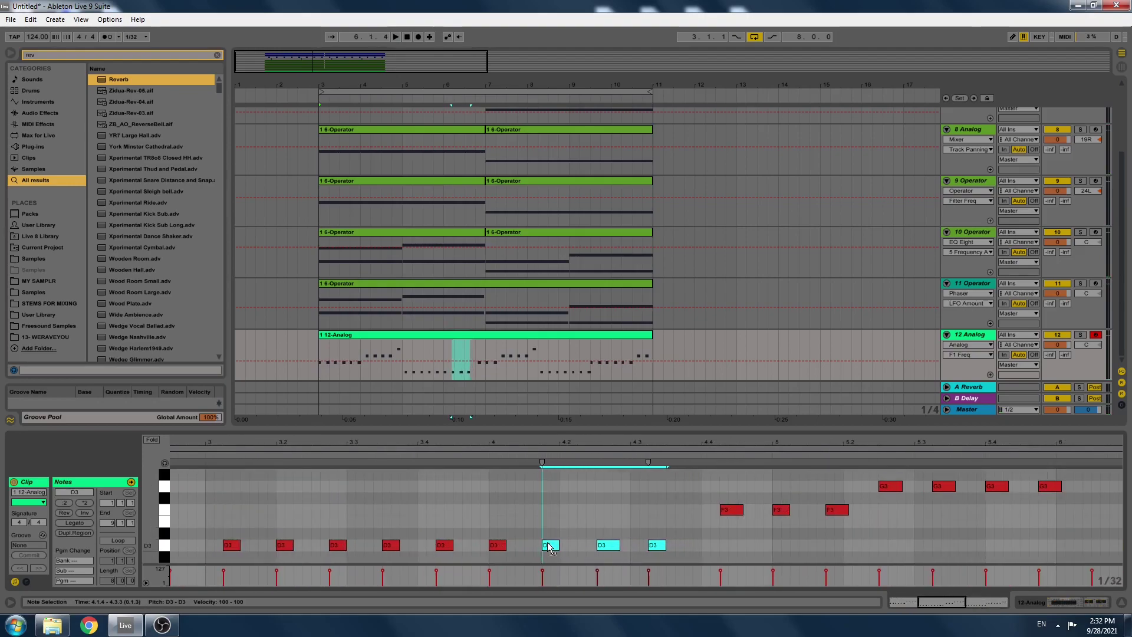
click(665, 525)
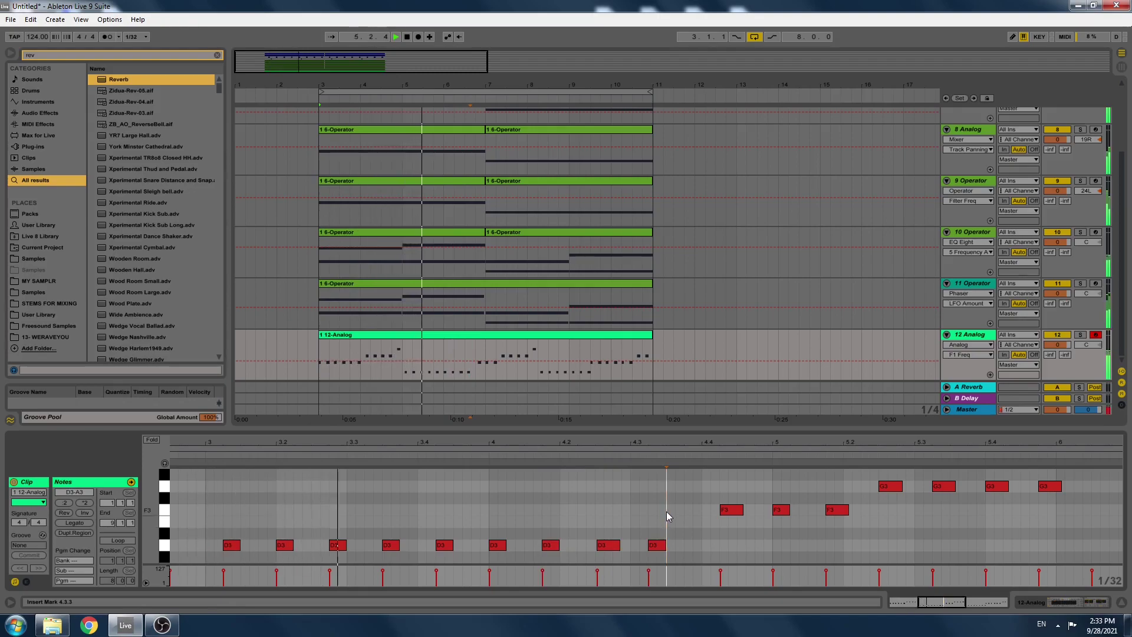
Duplicate the first four bars of 12 Analog over bars 7 to 11 and consolidate both halves into one clip.
drag(485, 361, 320, 352)
key(ctrl+d)
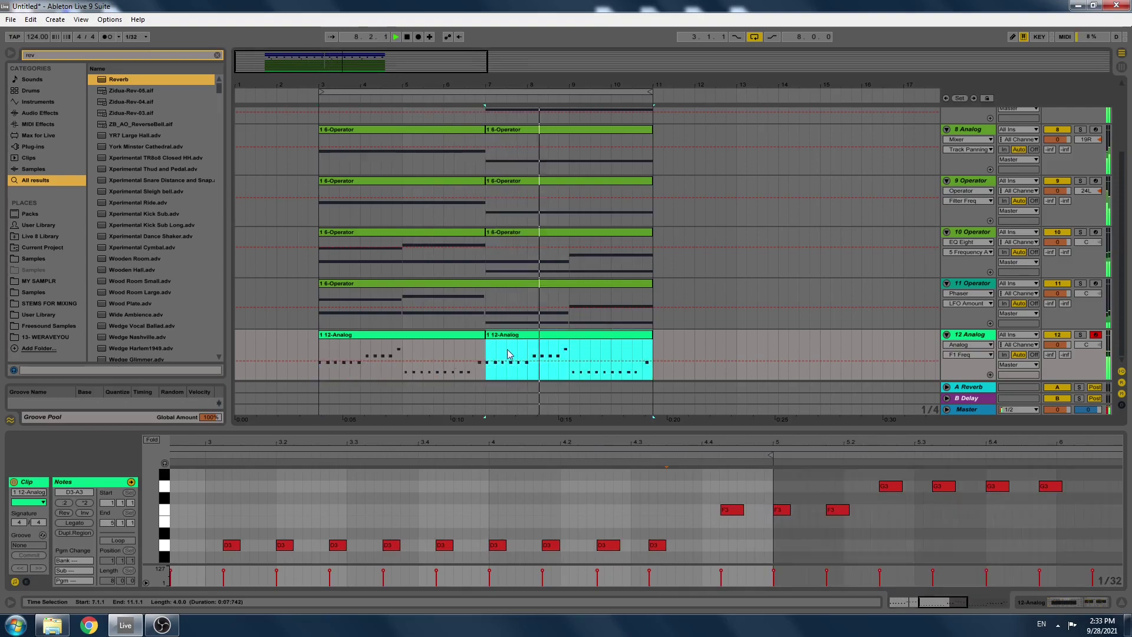
click(326, 339)
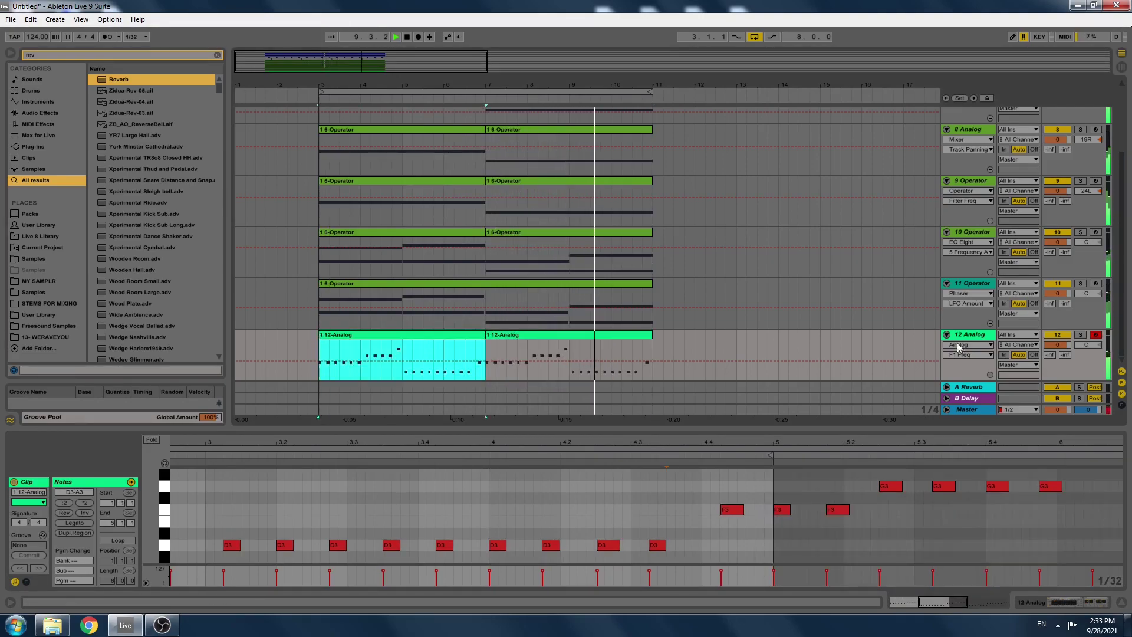
shift+click(522, 339)
key(ctrl+j)
Set 12 Analog's Reverb decay time to 5.45 s and dry/wet to 67%.
click(968, 335)
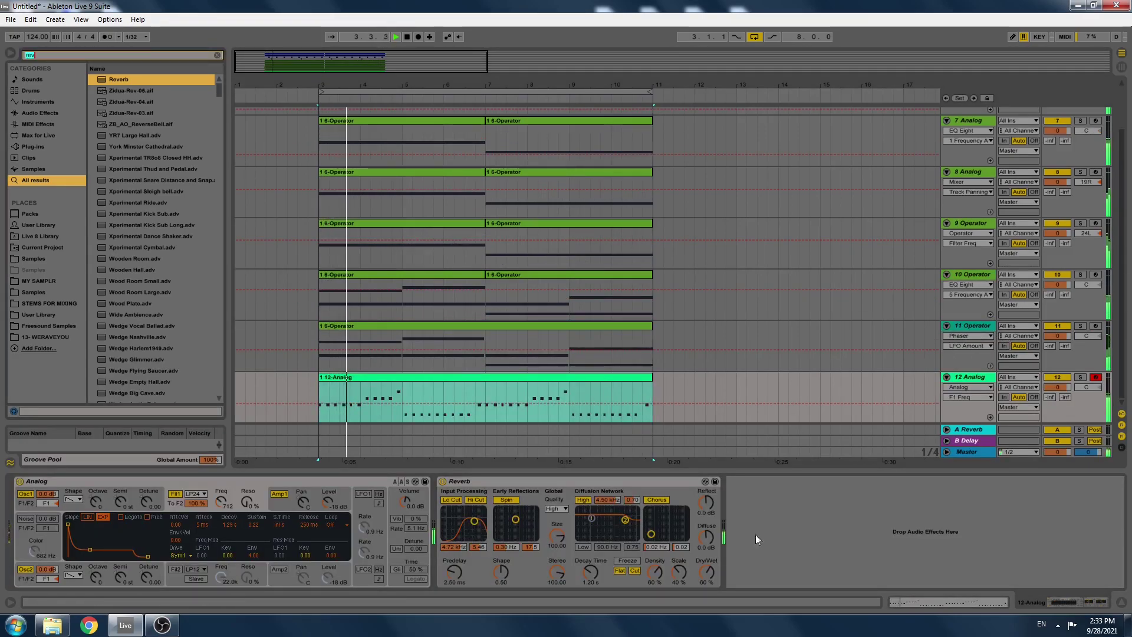
drag(590, 569, 589, 540)
drag(706, 572, 706, 564)
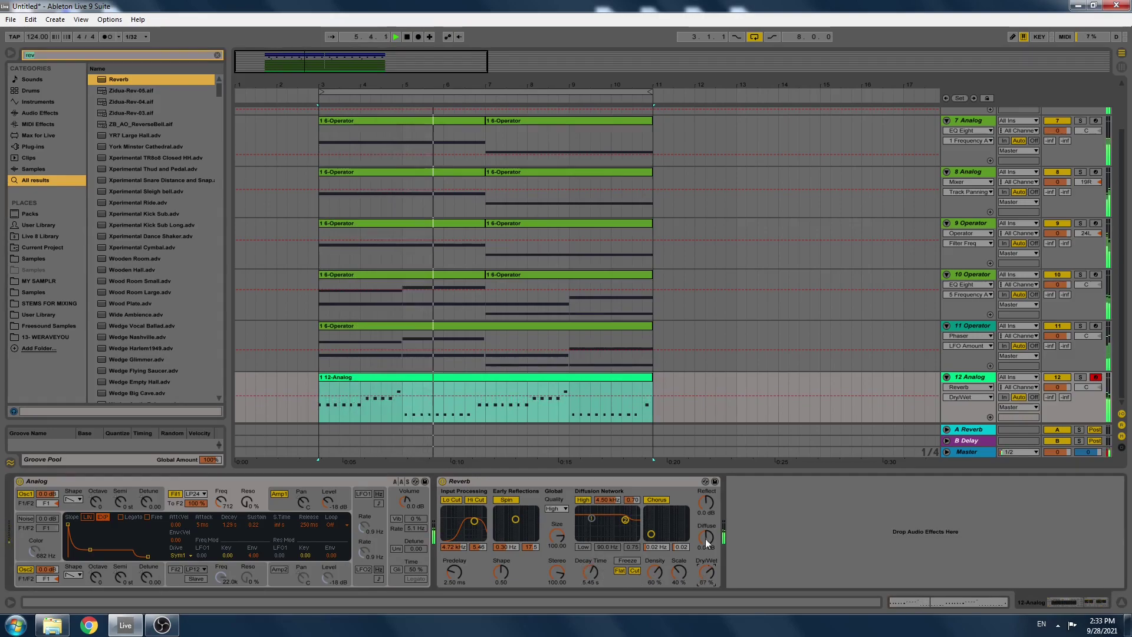
Add Auto Pan after Reverb on 12 Analog with amount 100%, rate about 10 Hz and phase 360°.
key(ctrl+f)
text(auto)
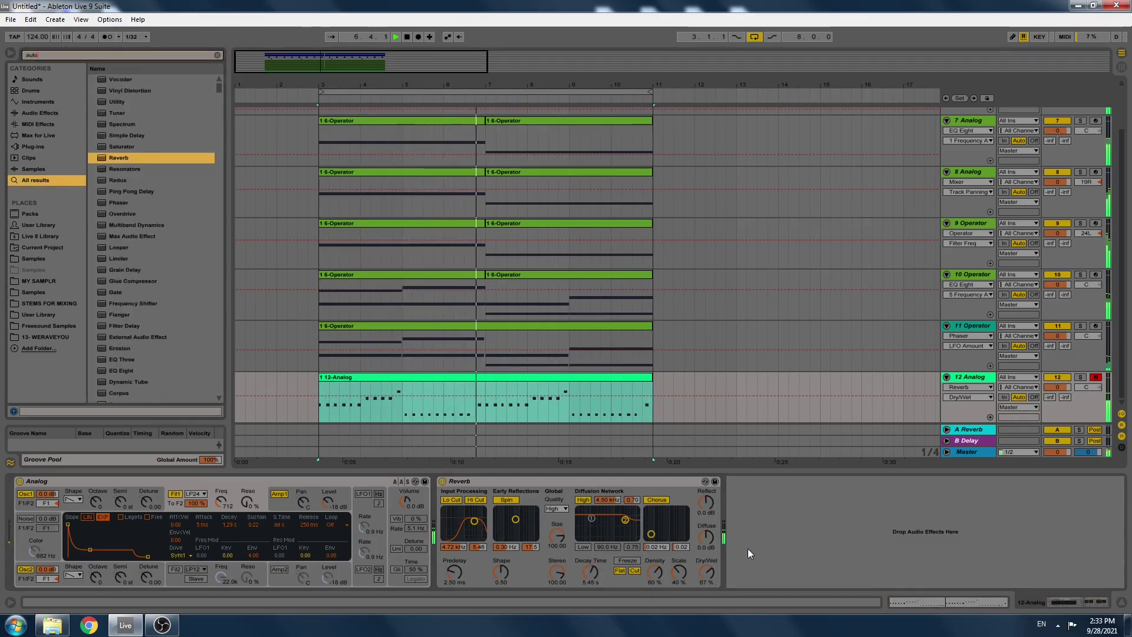
key(Down)
key(Return)
drag(741, 550, 742, 490)
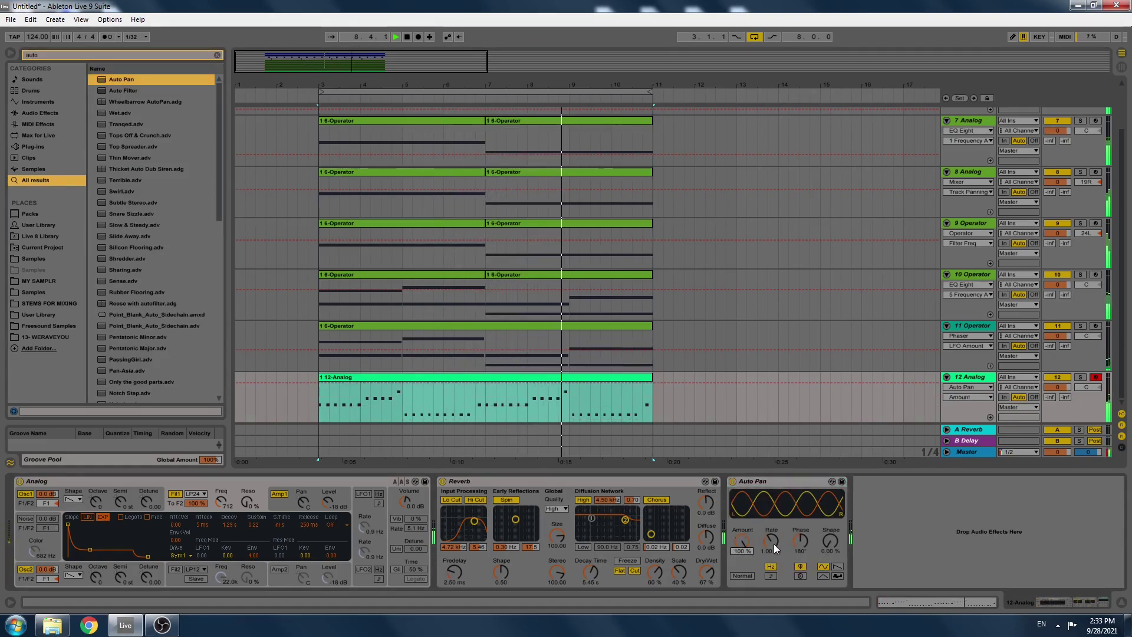
mouse_move(775, 544)
mouse_down()
mouse_move(775, 528)
mouse_move(788, 549)
mouse_move(795, 513)
mouse_move(774, 540)
mouse_move(773, 527)
mouse_up()
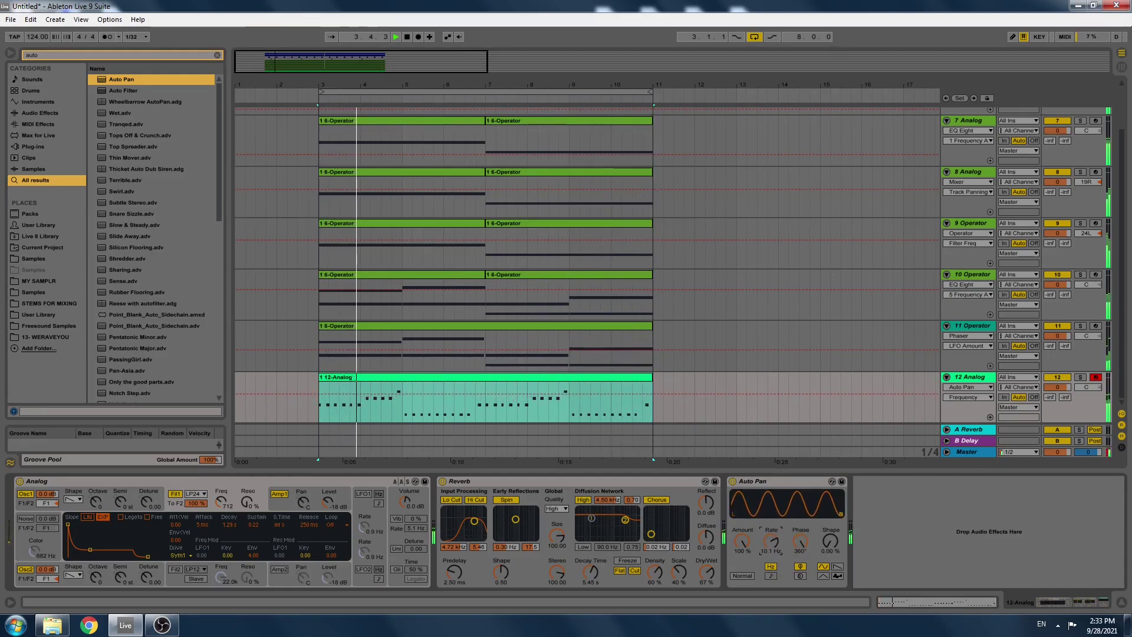
Solo 12 Analog, restart playback, and reduce Auto Pan's rate to 7.98 Hz and amount to about 60%.
key(space)
click(1081, 377)
key(space)
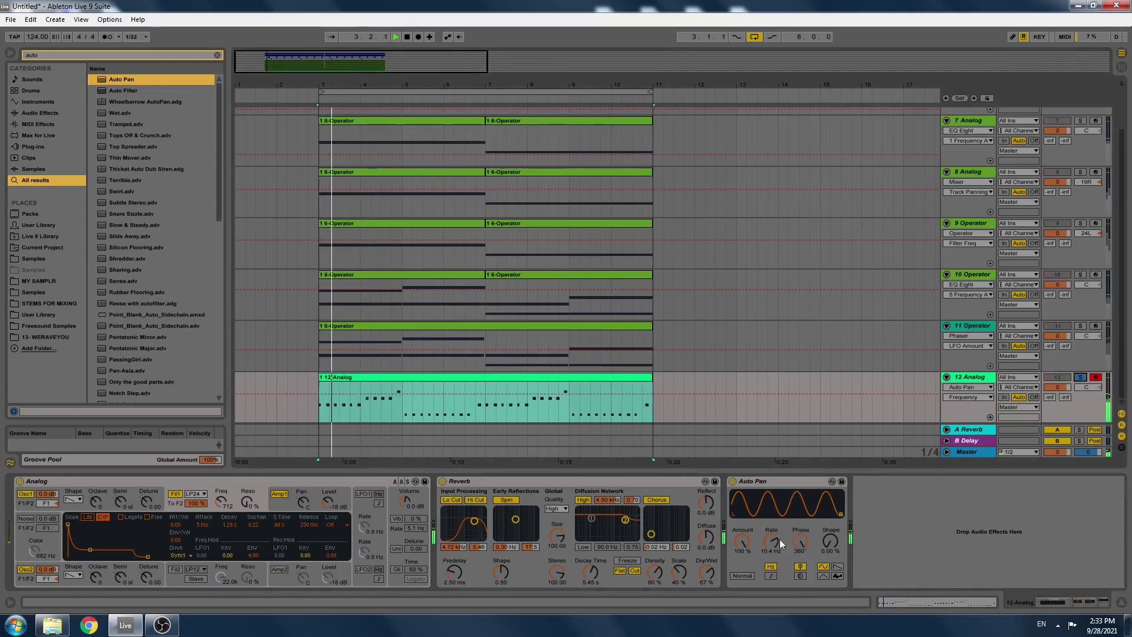
drag(772, 540, 742, 564)
Solo 11, 10 and 9 Operator alongside 12 Analog and play the layers together with the loop on.
click(1080, 326)
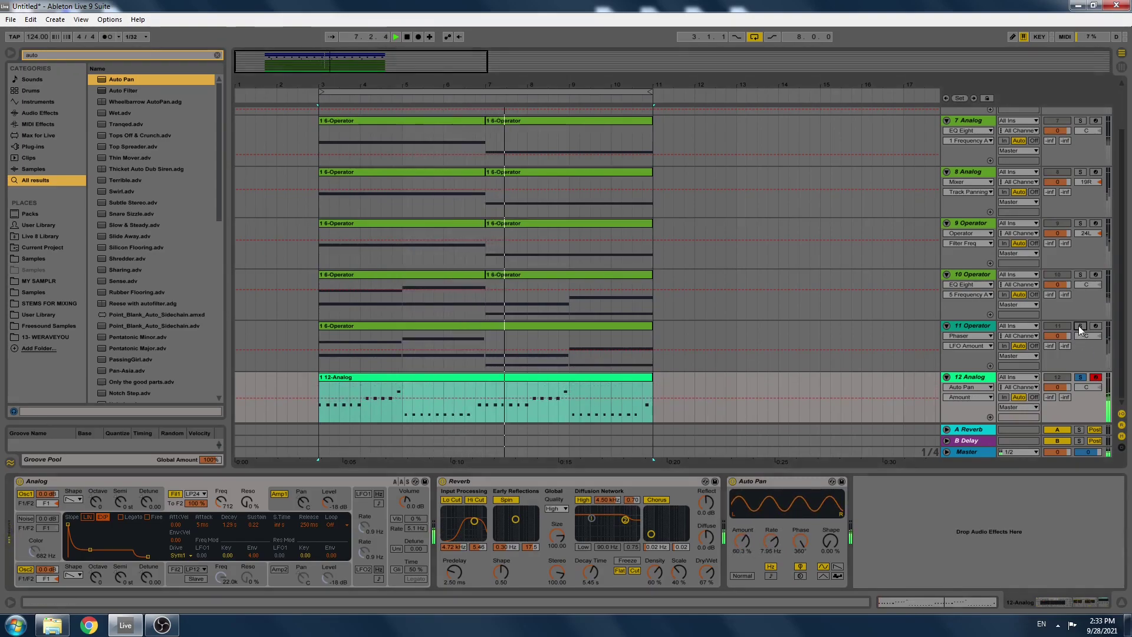
key(space)
key(space)
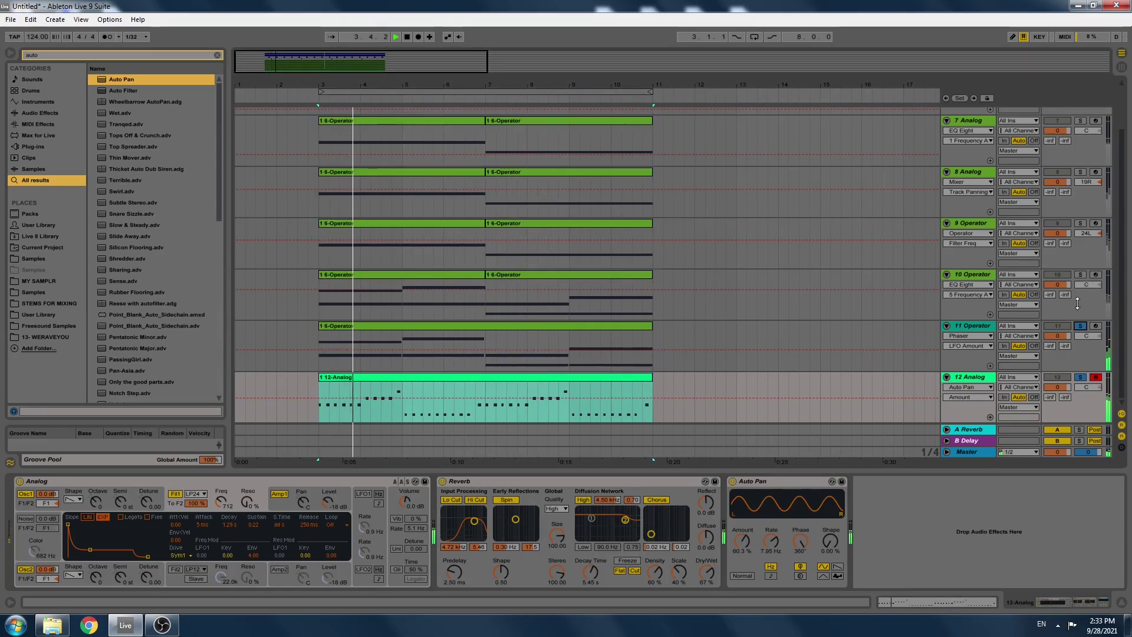
key(ctrl+l)
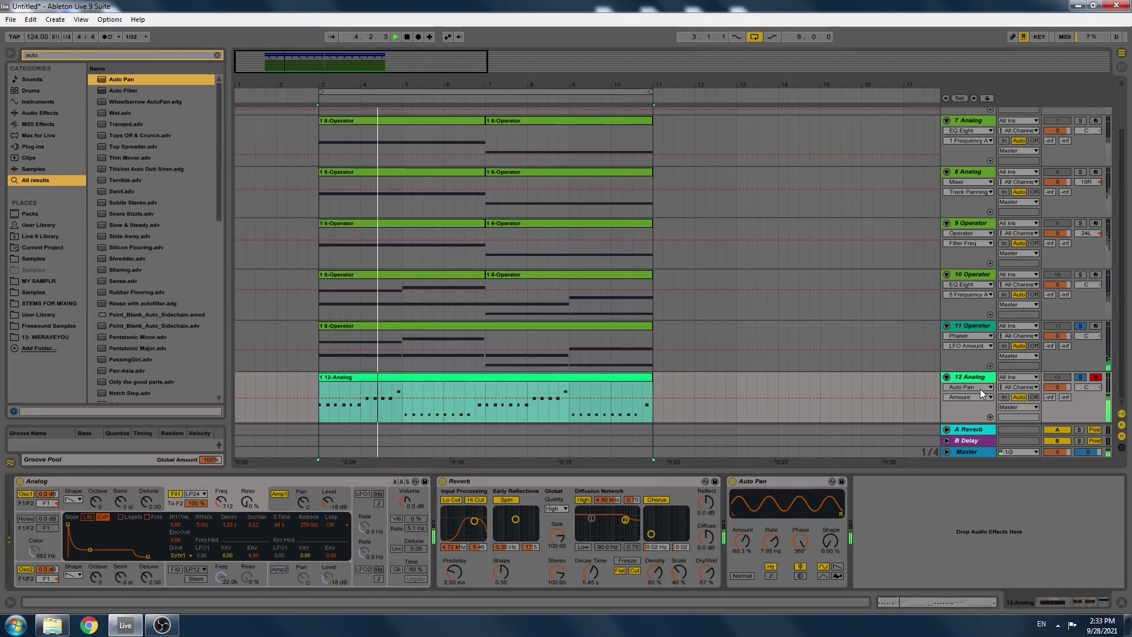
click(1080, 274)
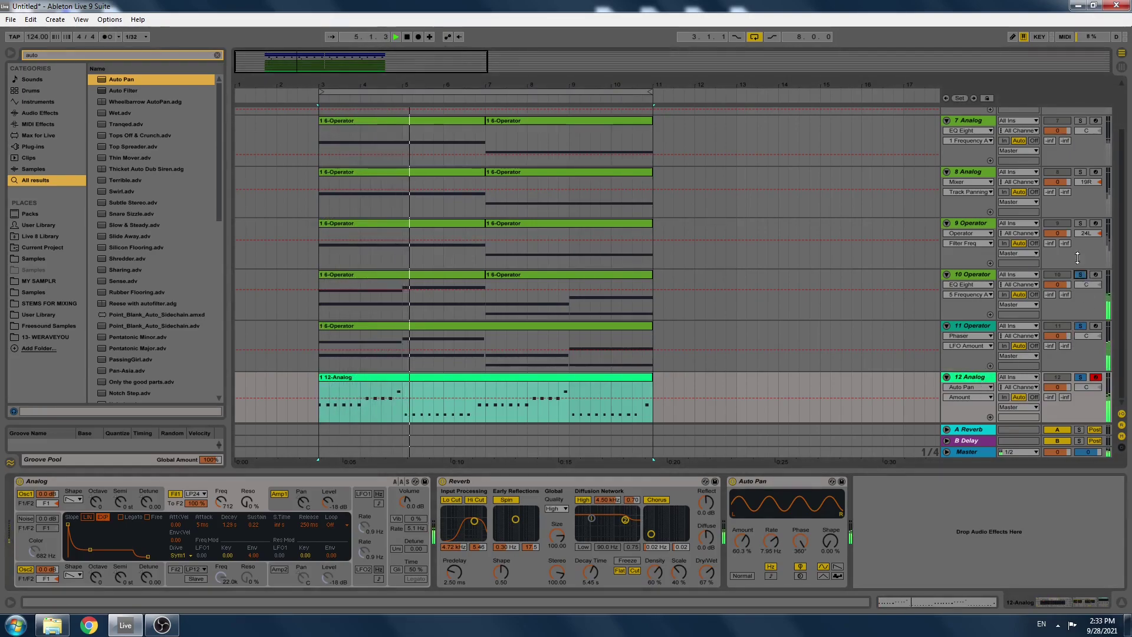
click(1080, 225)
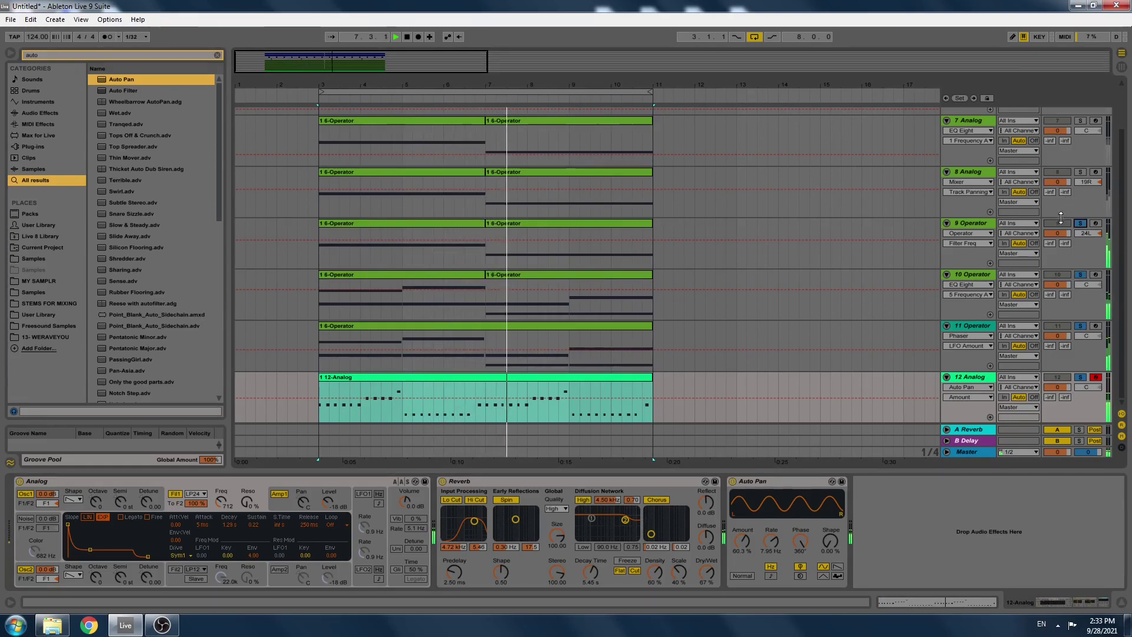
Automate 9 Operator's filter frequency over bars 3 to 11, rising gradually, passing about 2.17 kHz near bar 9 and falling towards bar 11.
click(982, 225)
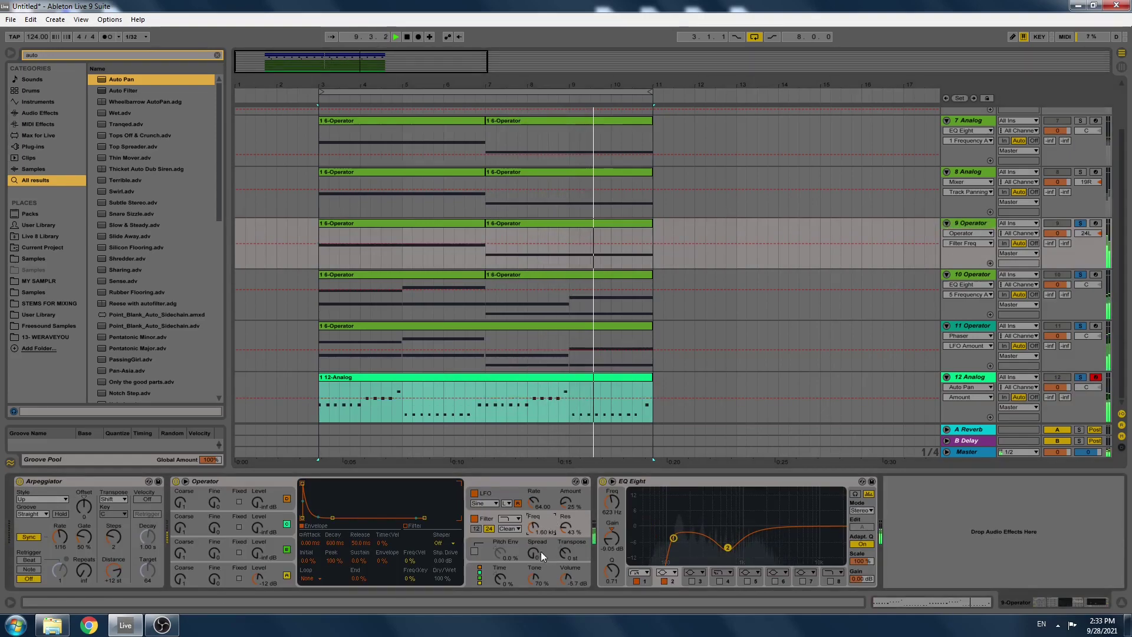
right_click(532, 528)
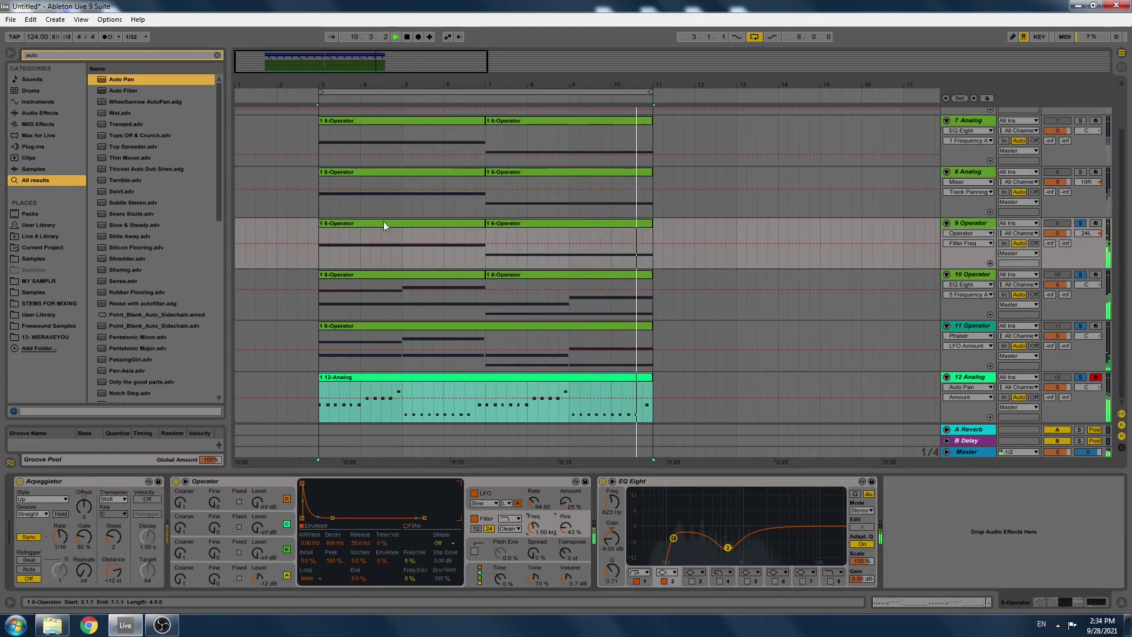
click(319, 243)
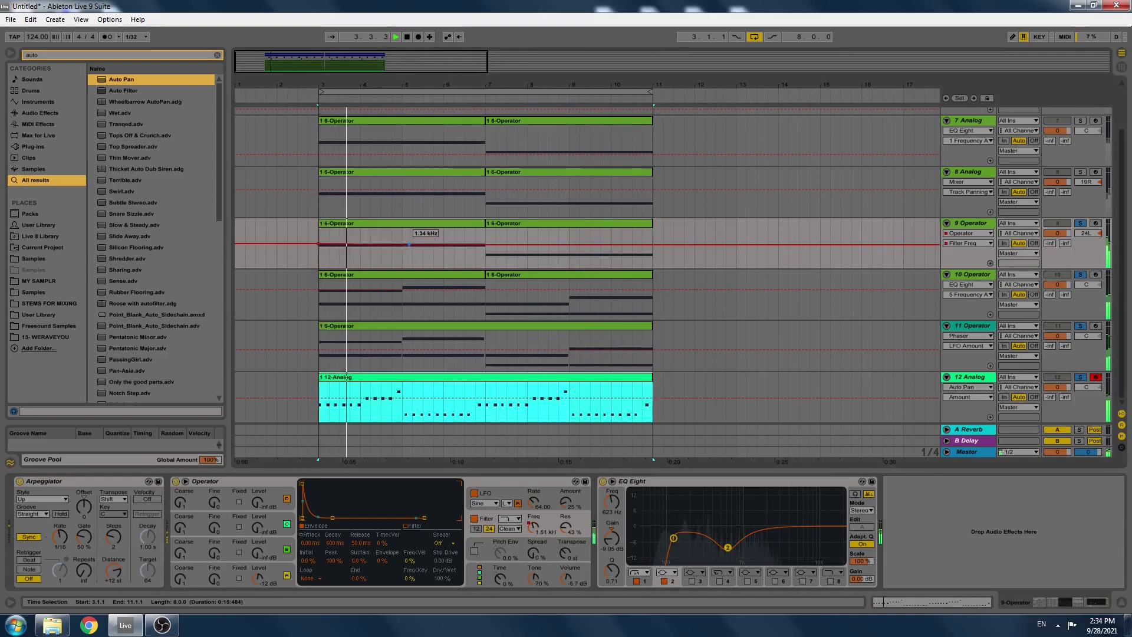
drag(447, 244, 652, 251)
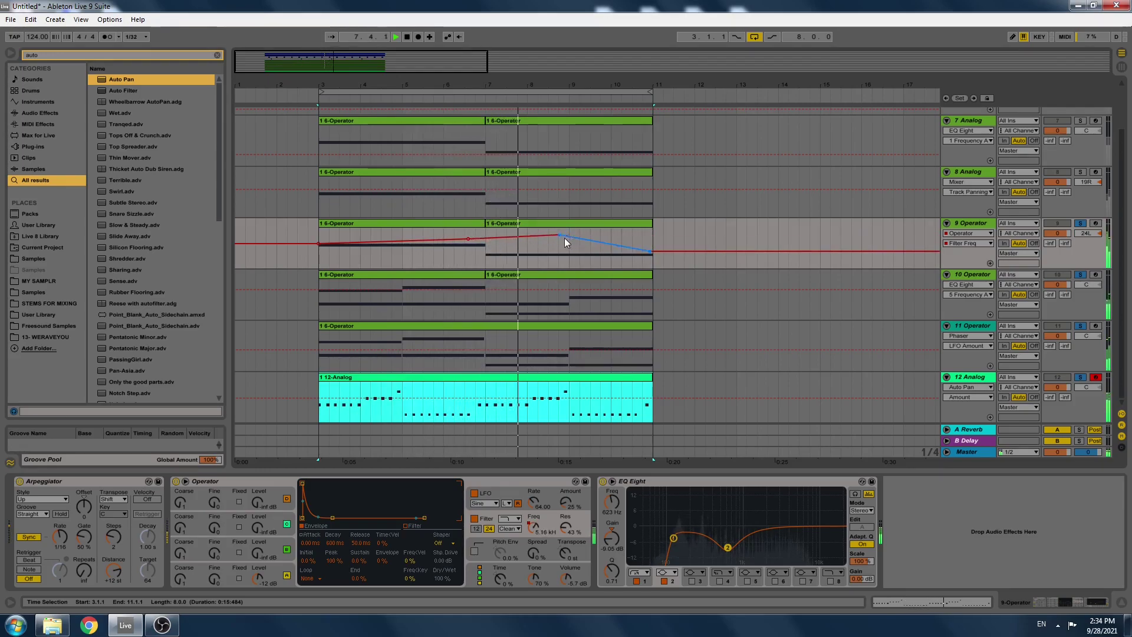
drag(560, 236, 559, 242)
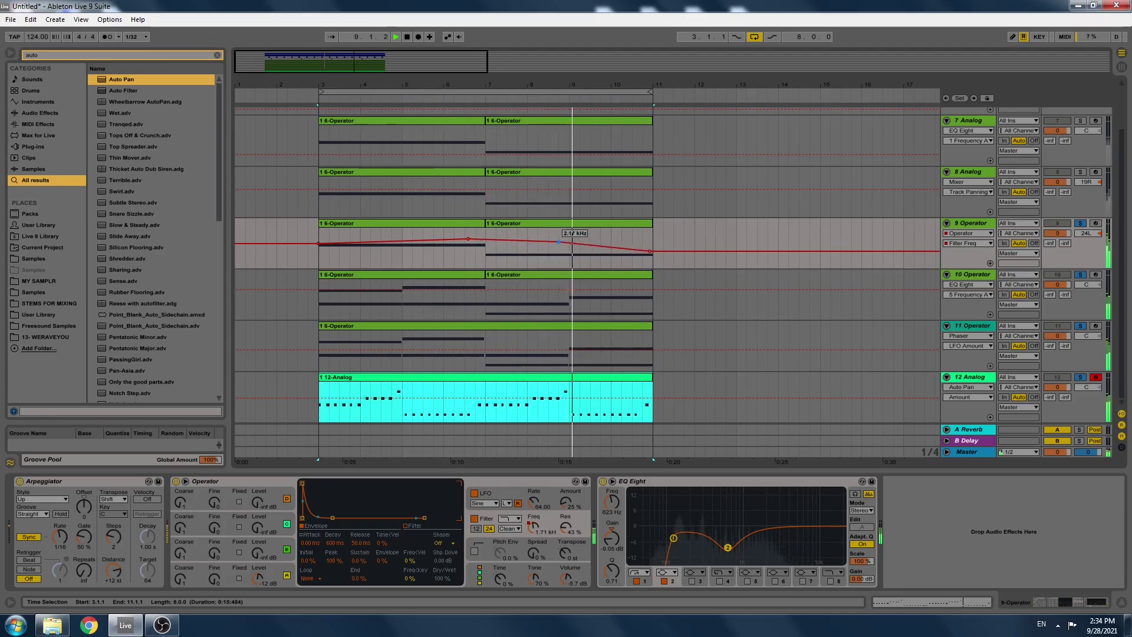
Solo 8 Analog with the other layers and boost its EQ Eight band 2 by about 5.83 dB at 2.37 kHz.
click(1081, 172)
click(972, 172)
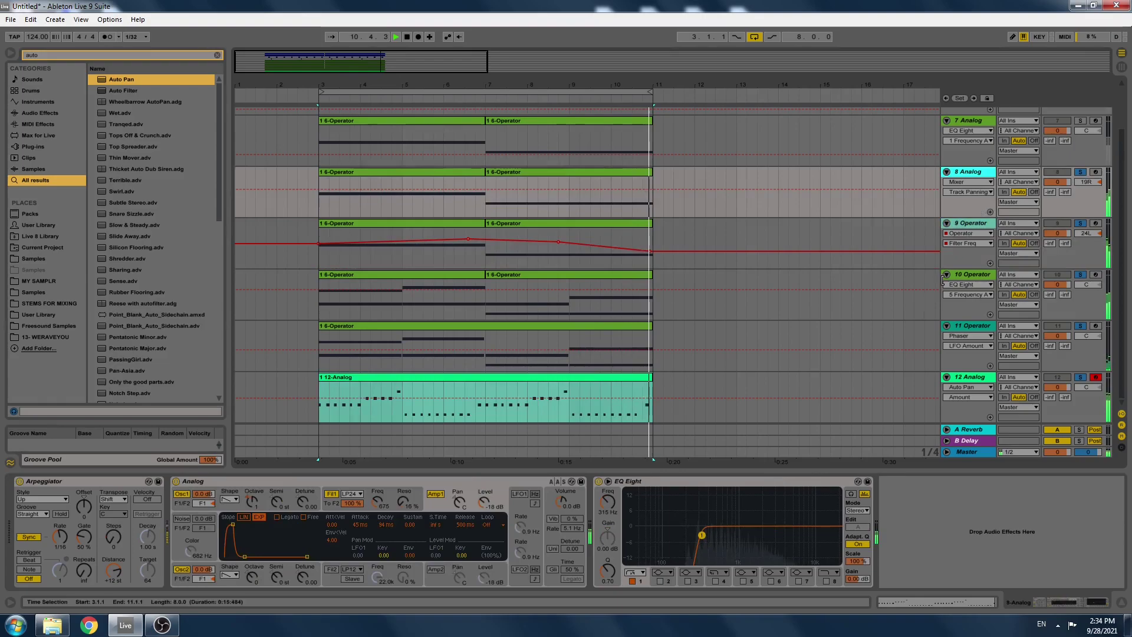
click(660, 581)
drag(681, 527, 766, 512)
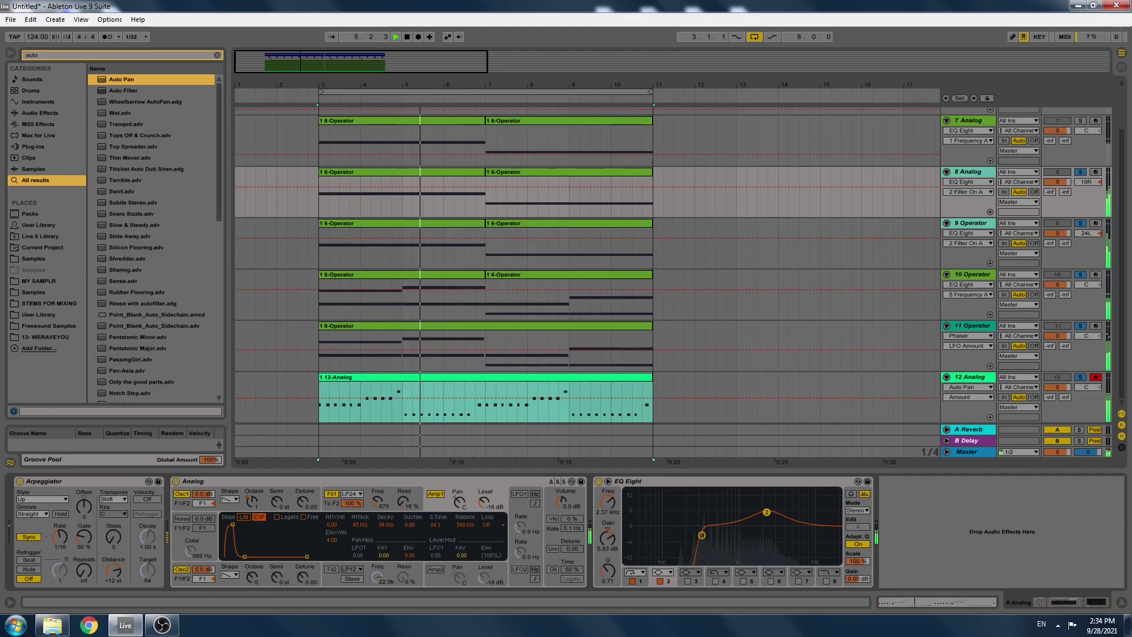
Clear the solos on all layers using 7 Analog, so that every track plays.
scroll(1089, 163, up, 1)
click(1084, 158)
click(1084, 158)
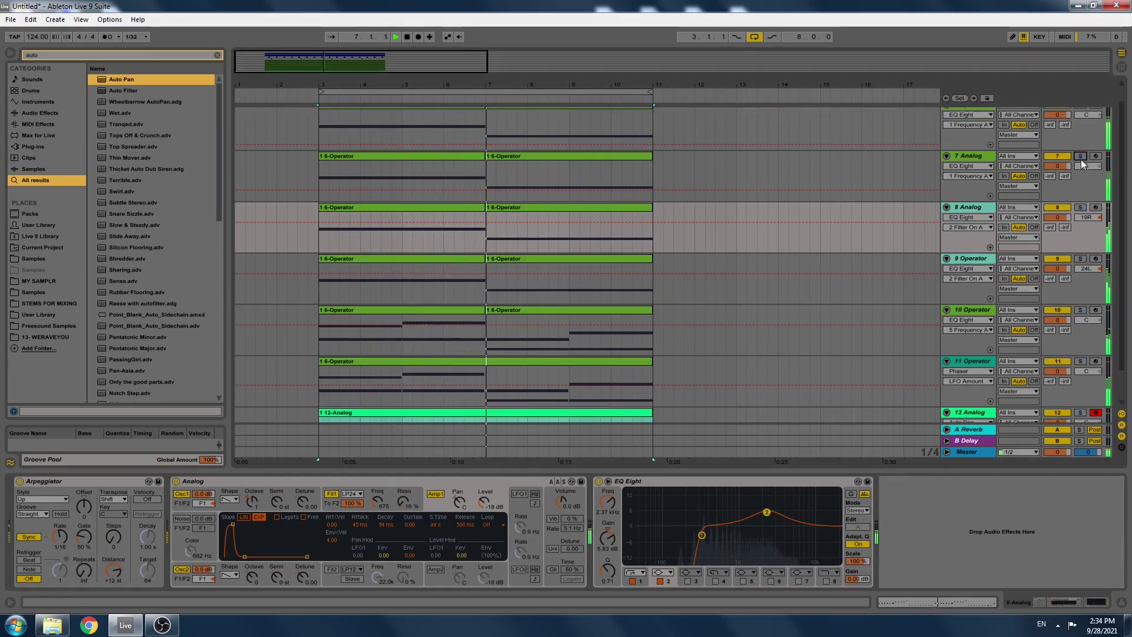
Play the full arrangement from bar 3 with the loop on and review all the layers together.
click(319, 242)
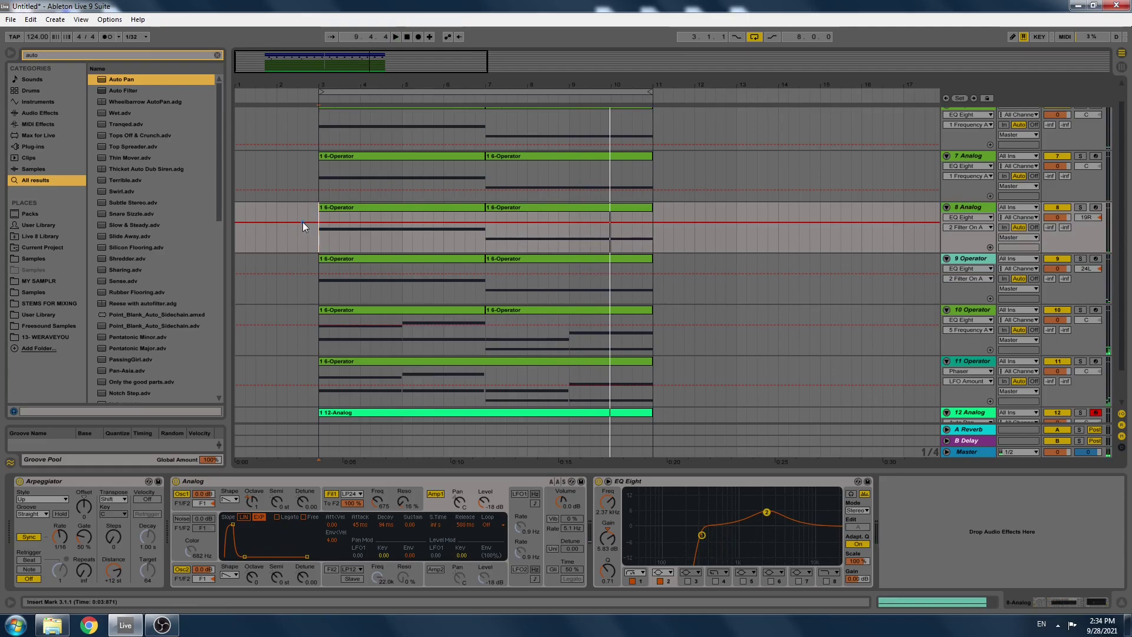
scroll(957, 181, up, 1)
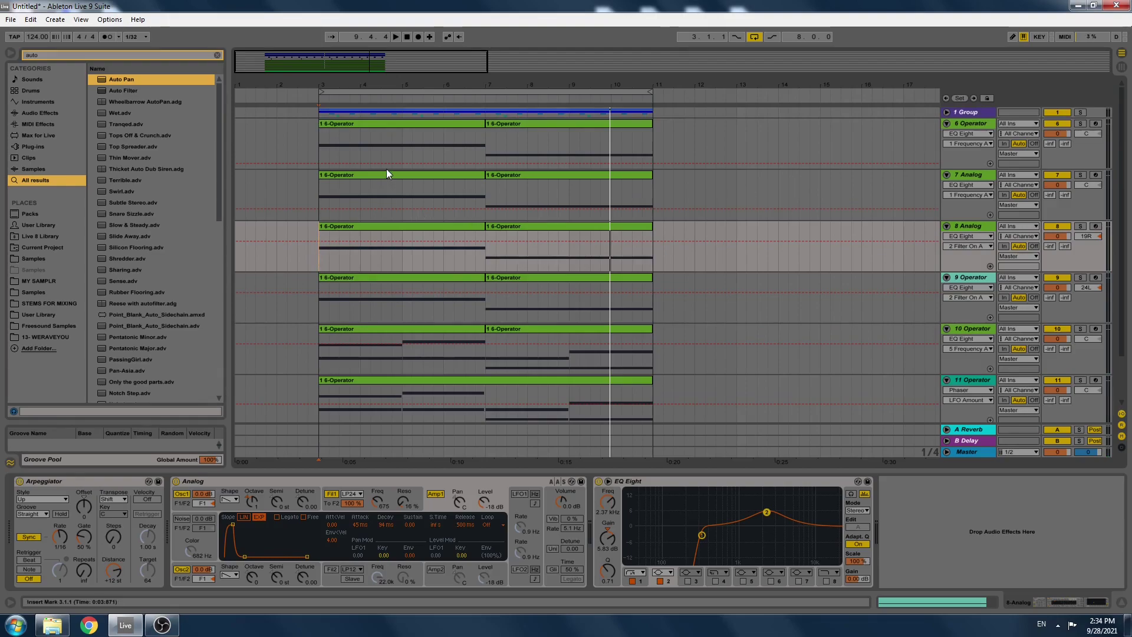
key(space)
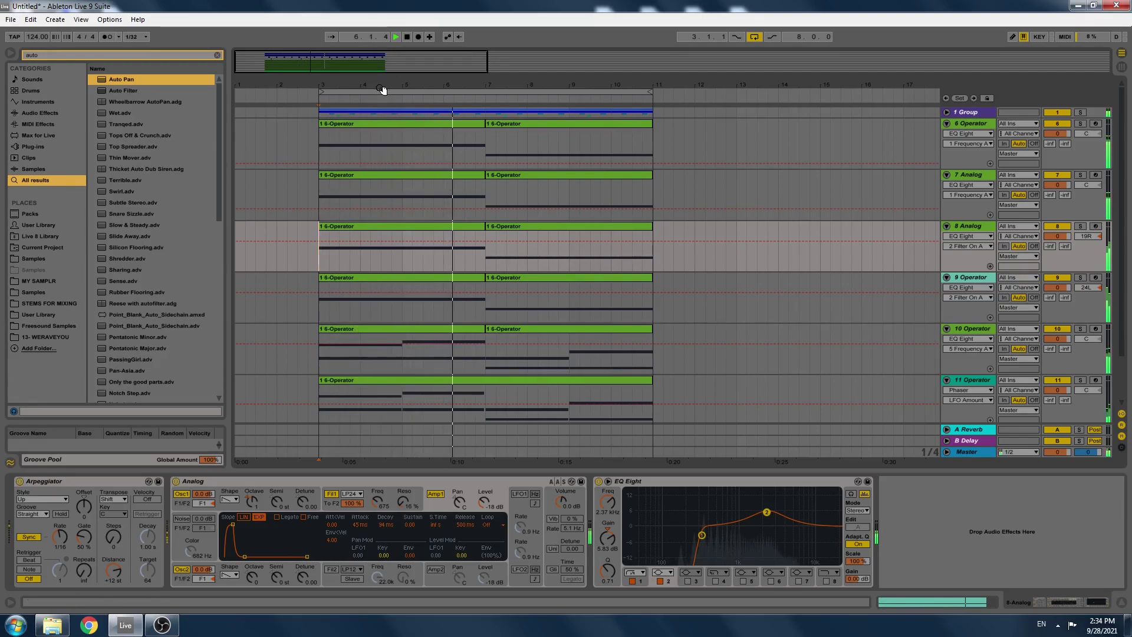
key(minus)
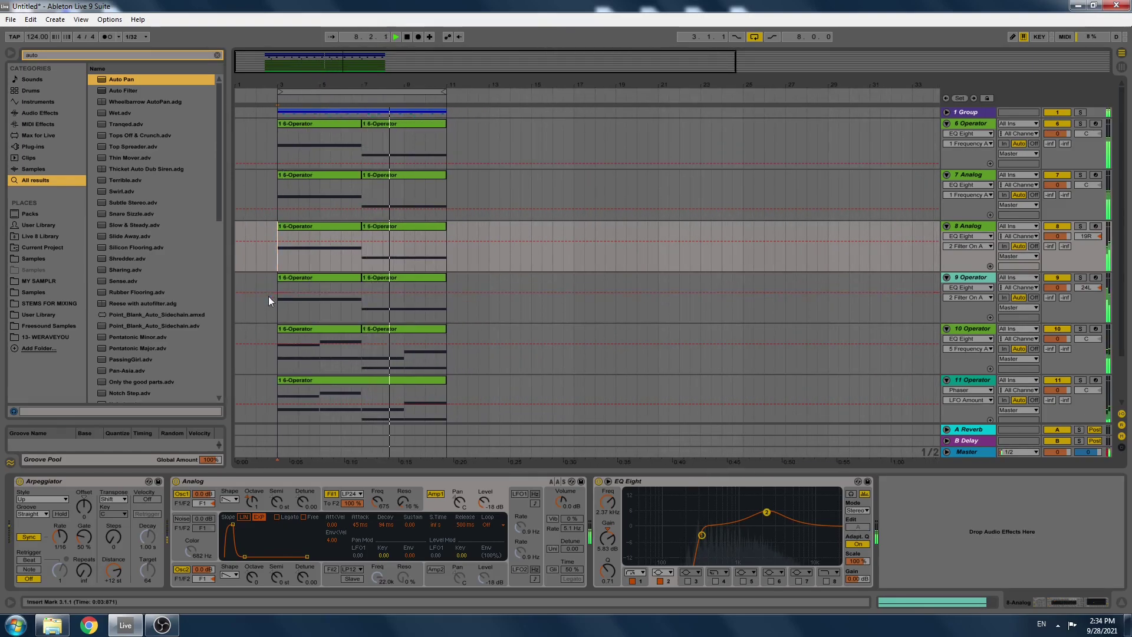
scroll(270, 292, down, 2)
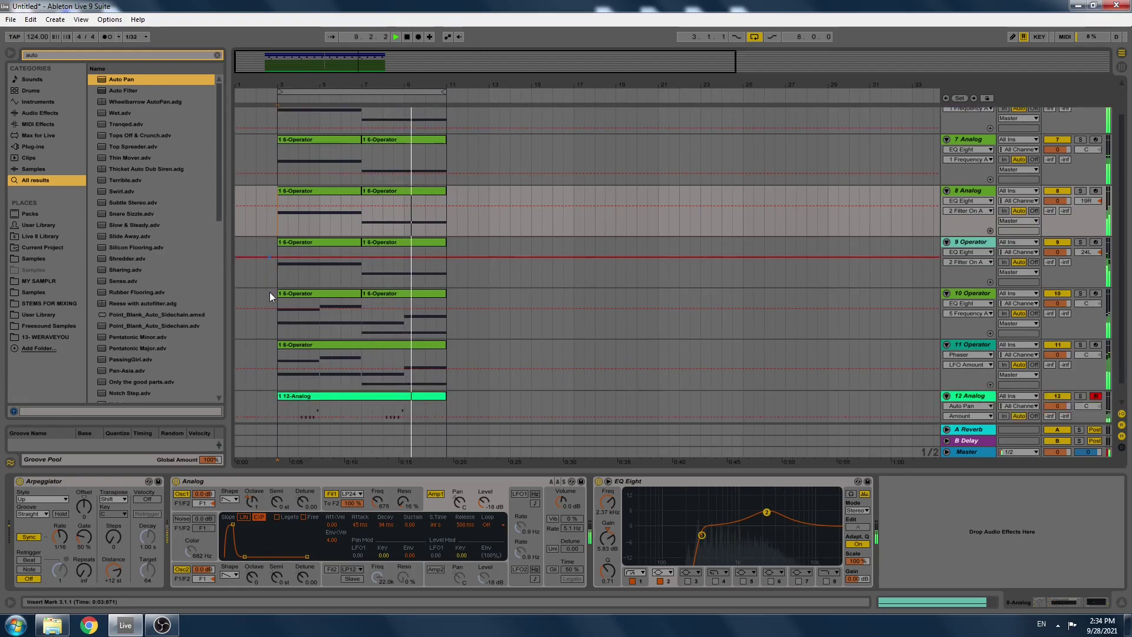